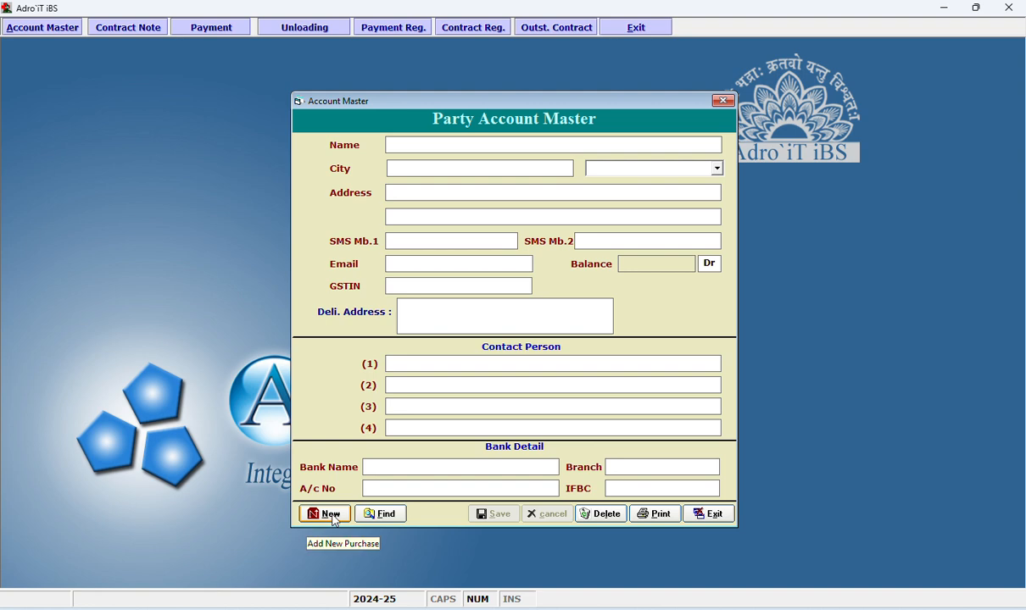
Start a new party account named SHIVA TRADERS with RAJKOT as its city.
left_click(327, 514)
type("SH")
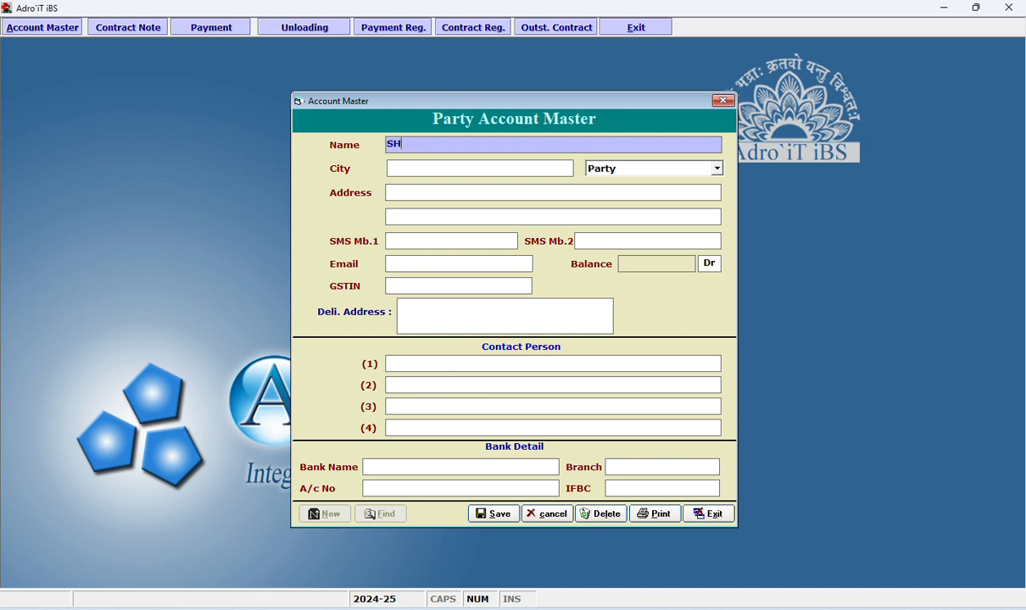
type("IVA TRADERS")
key("Return")
type("RAJKOT")
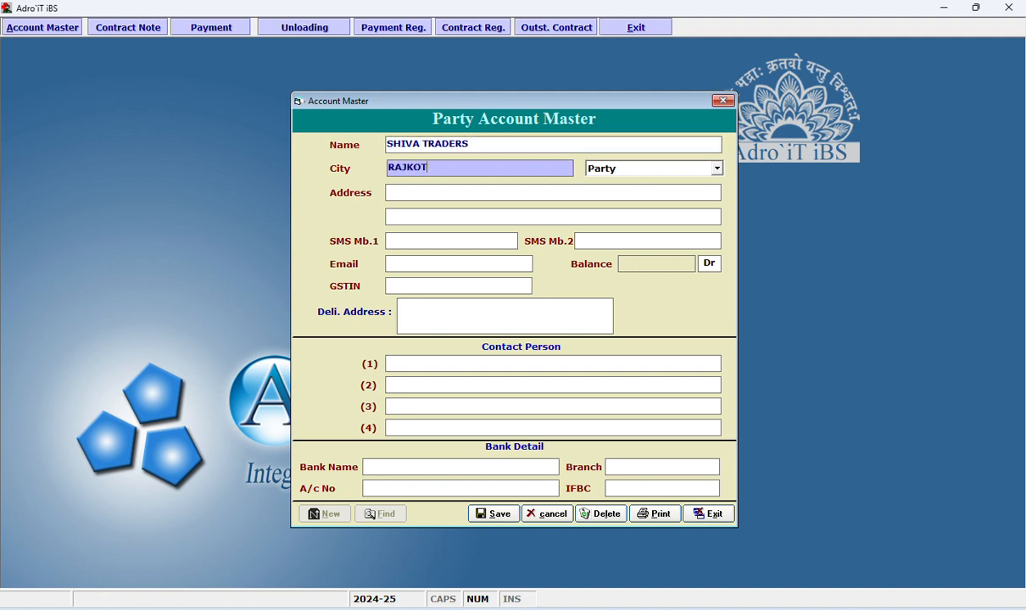
key("Return")
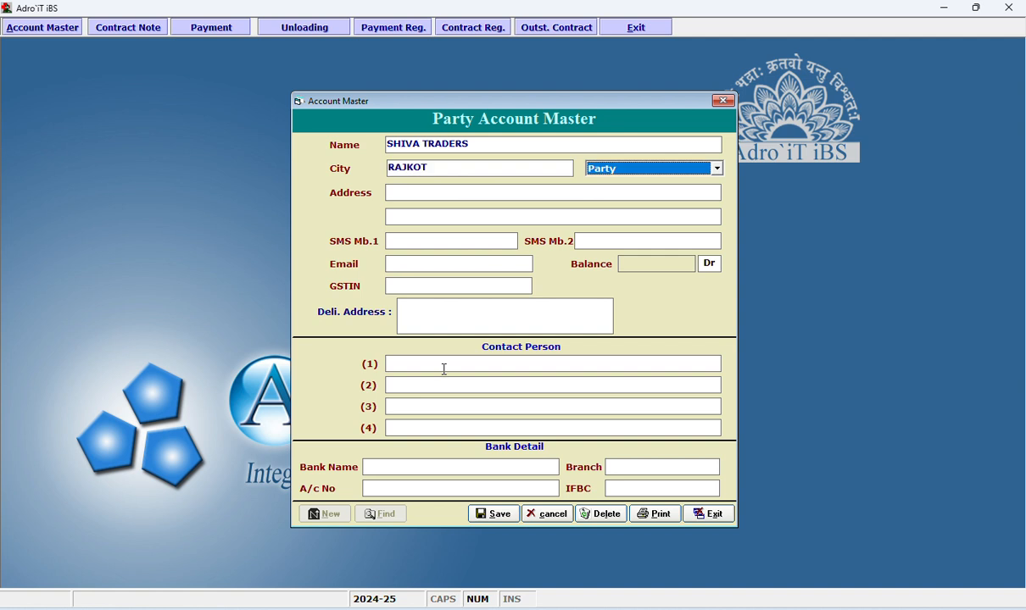
Keep Party as the account type and enter the street address, leaving the mobile, email and balance fields blank.
left_click(626, 171)
left_click(626, 172)
left_click(549, 194)
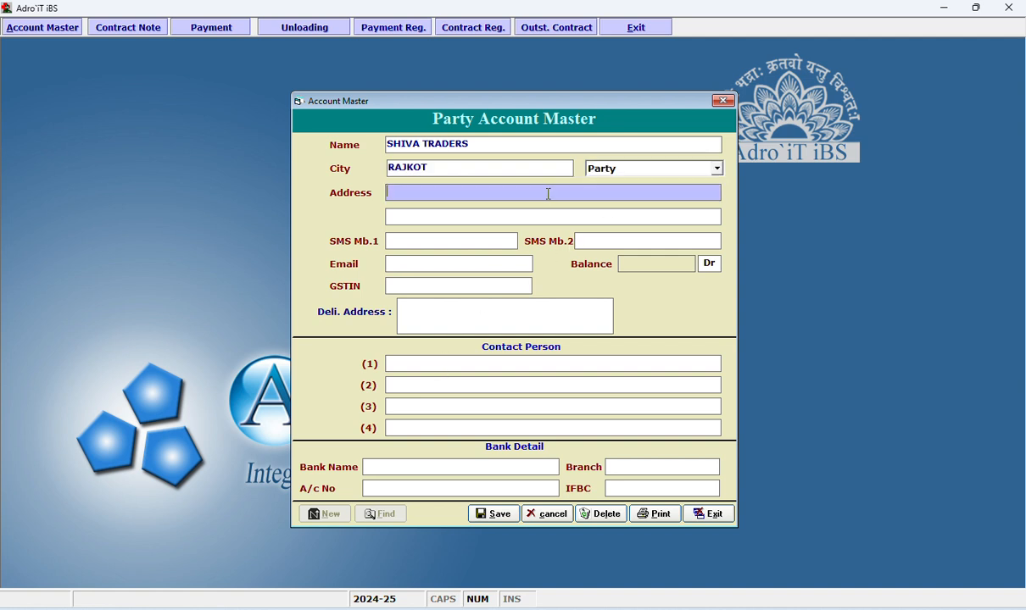
type("GIDC KUVADVA")
key("Return")
key("Return")
key("Return")
key("Return")
key("Return")
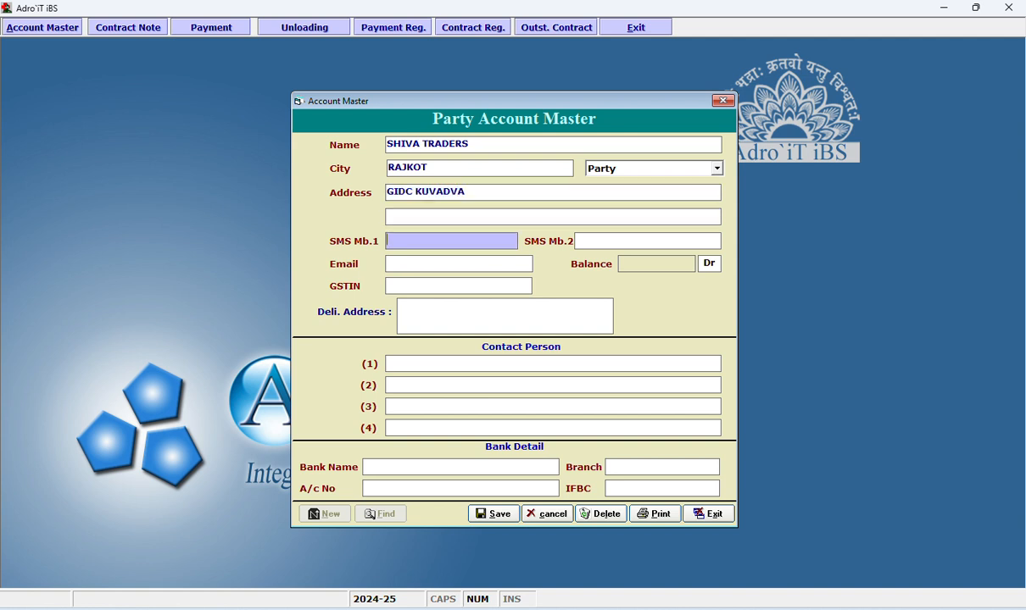
key("Return")
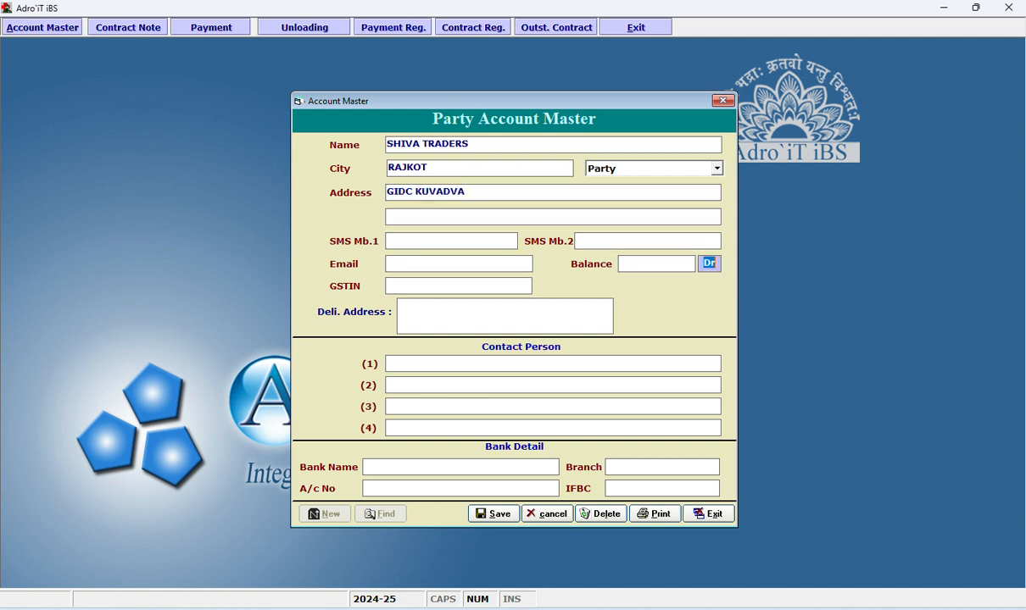
Fill in the party's GSTIN and delivery address.
key("Return")
type("24")
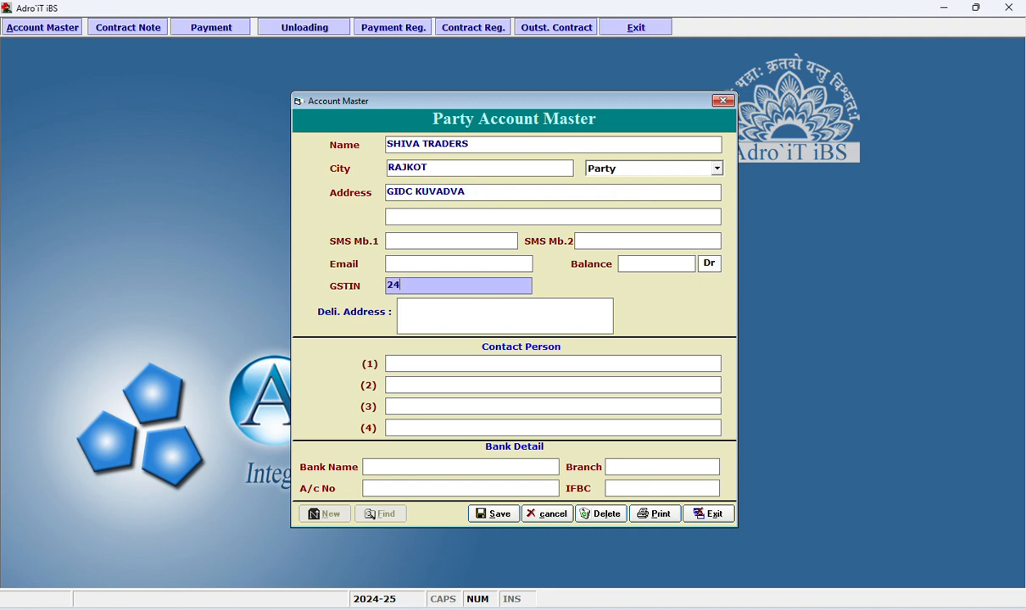
type("AAXXXXXXX")
key("Return")
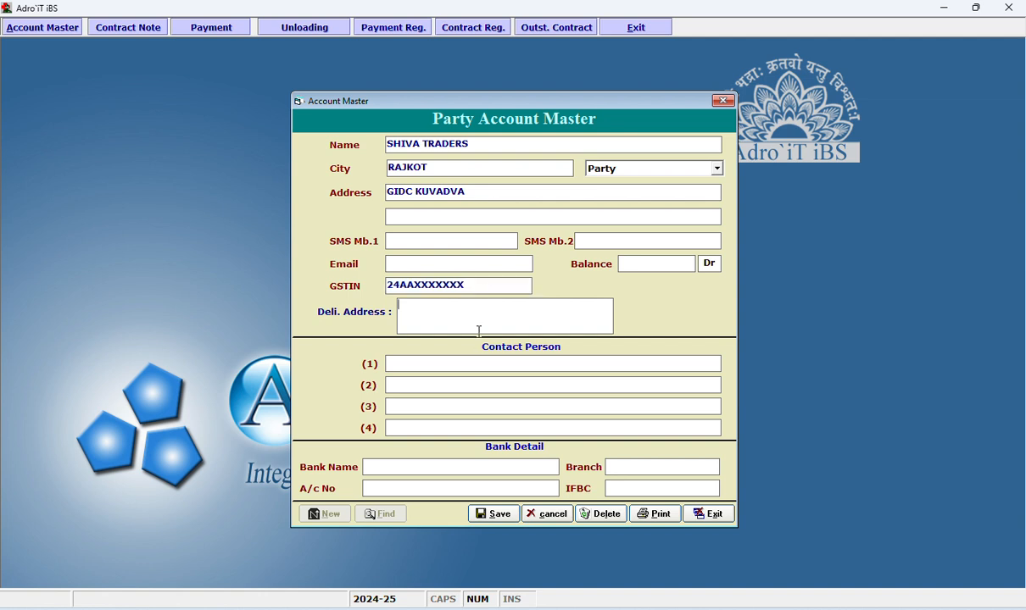
type("MUNDRA PORT")
key("Return")
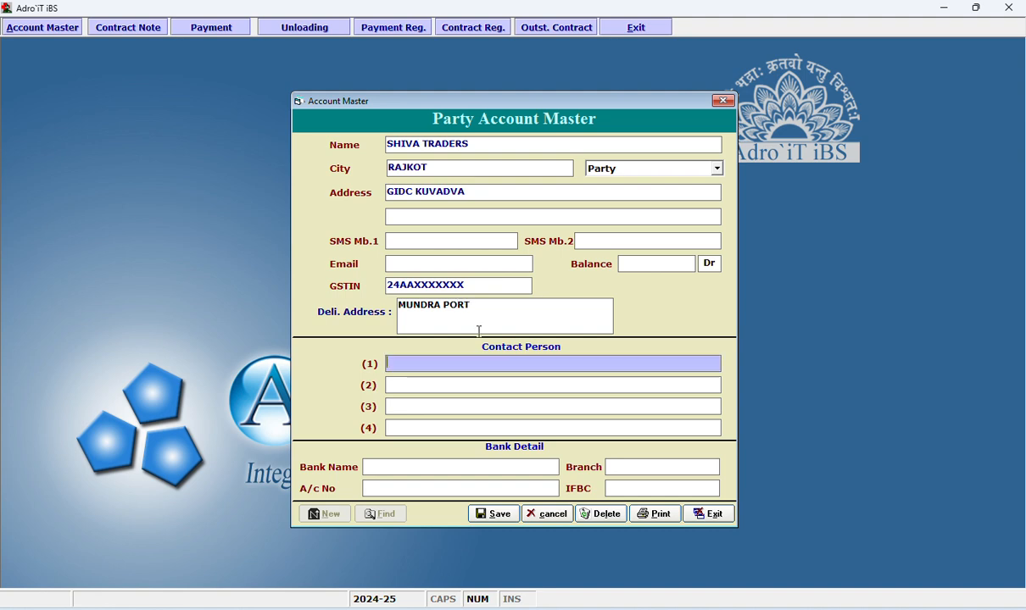
Leave the contact persons and bank details blank and save the new party account.
left_click(472, 469)
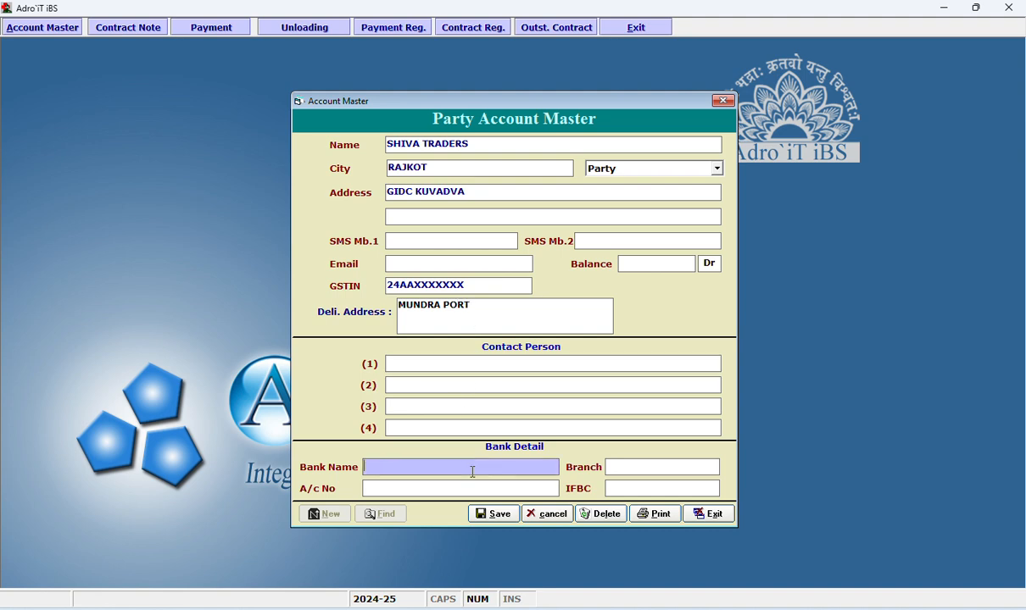
left_click(472, 142)
left_click(475, 467)
left_click(495, 514)
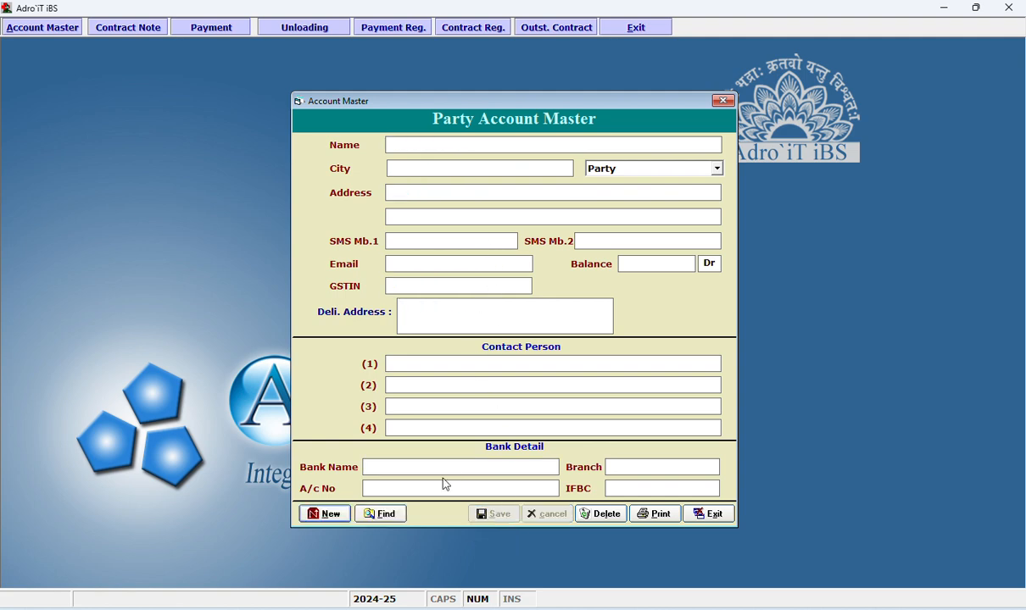
Find the saved SHIVA TRADERS account and open it for editing.
left_click(388, 515)
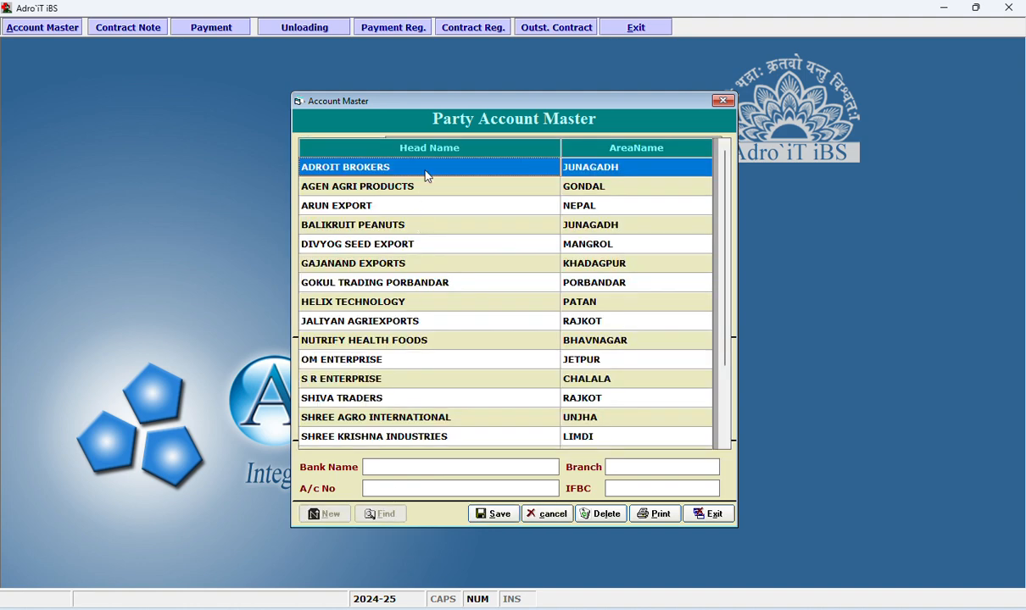
type("shiv")
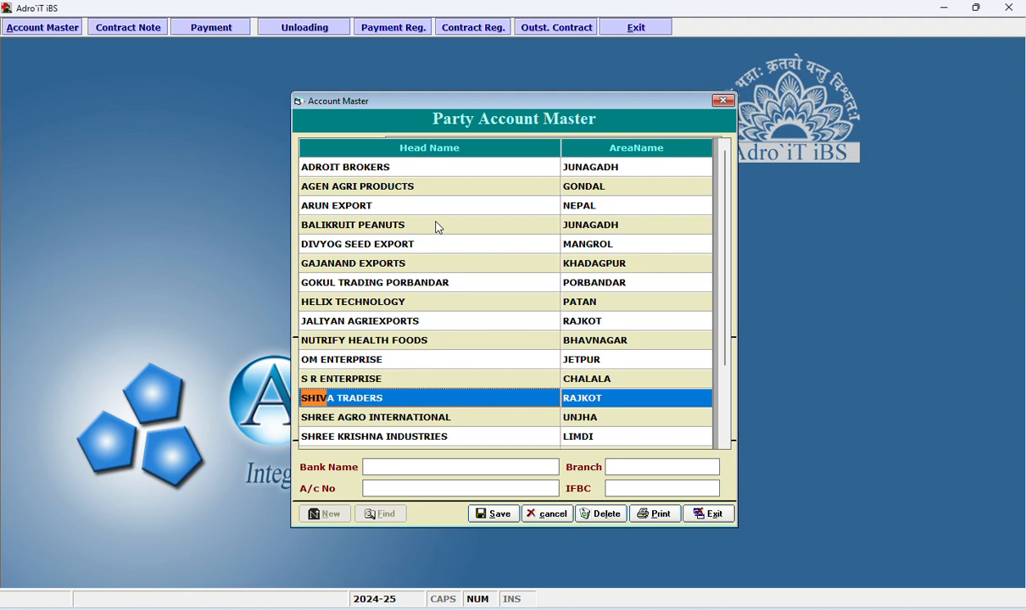
key("Down")
key("Up")
key("Return")
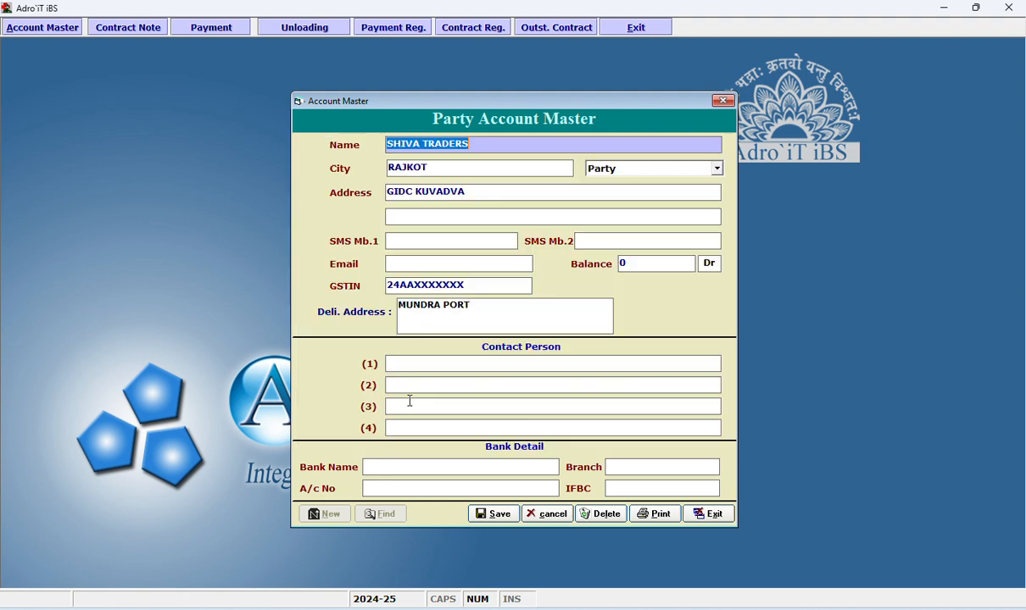
Enter the party's first SMS mobile number and save the account.
left_click(459, 240)
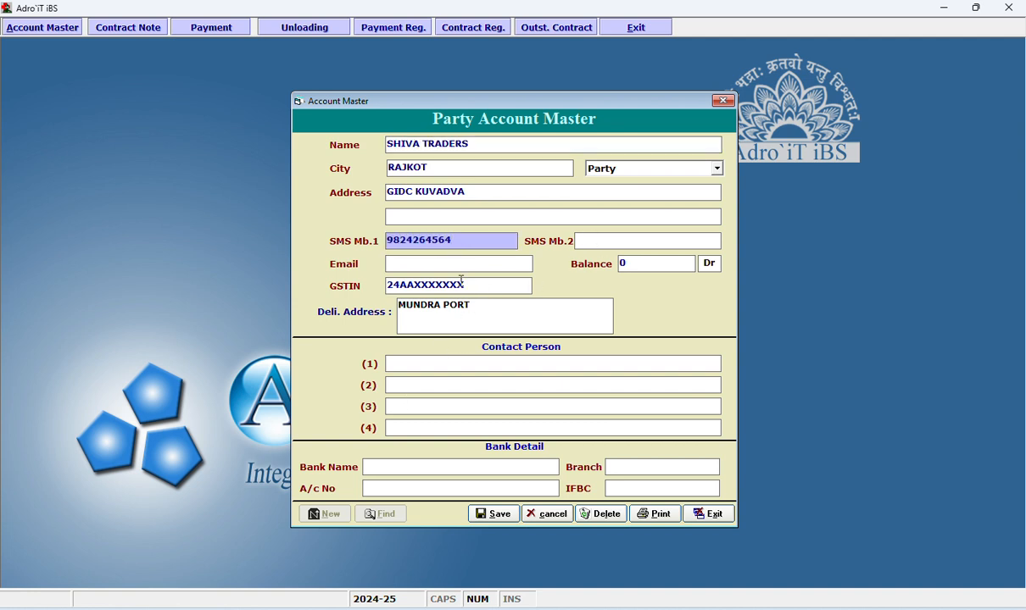
left_click(482, 517)
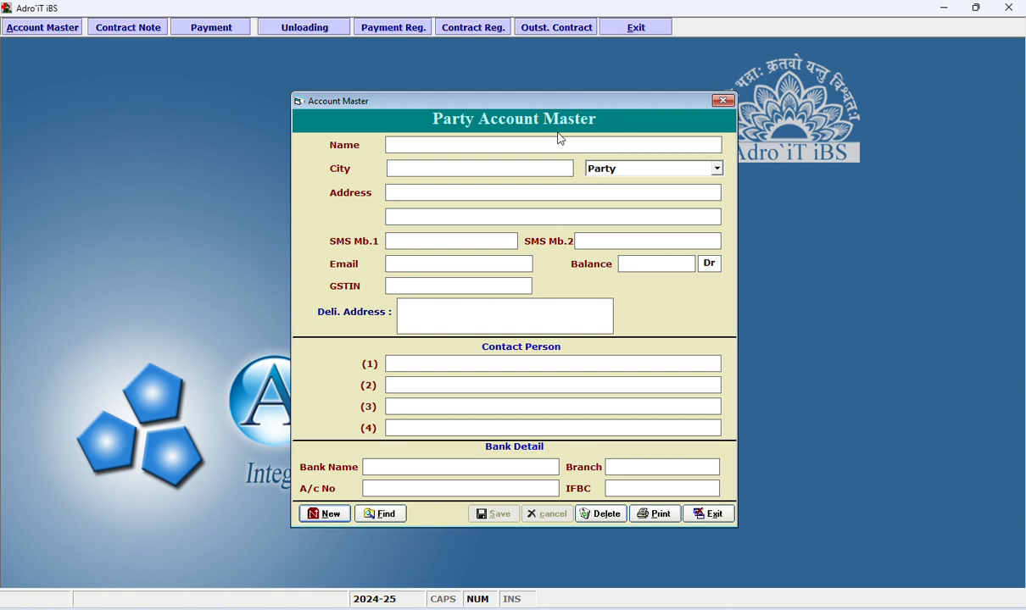
Close the account master and start a new contract note, keeping the default date.
left_click(723, 100)
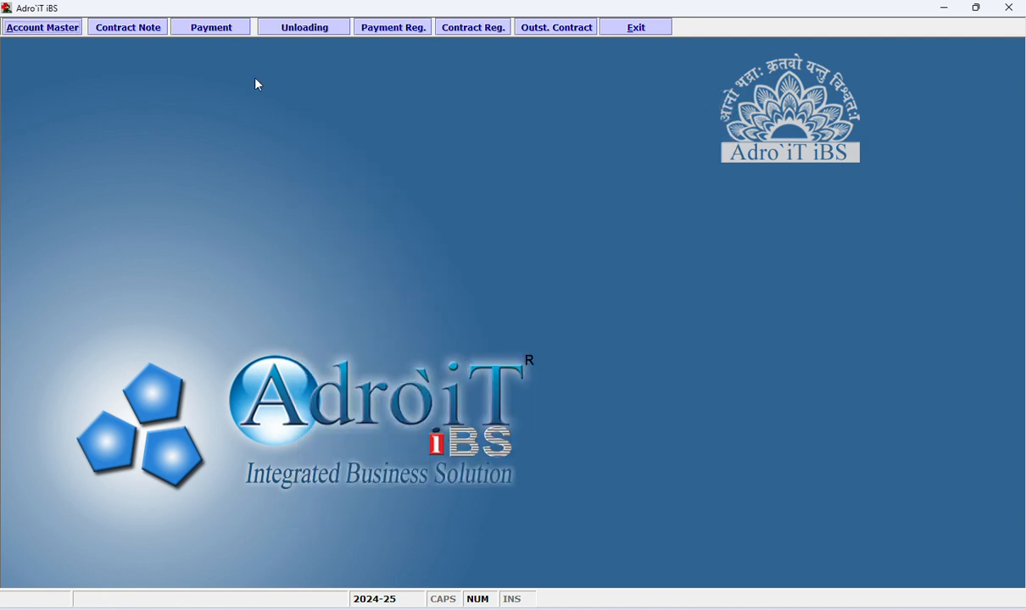
left_click(140, 30)
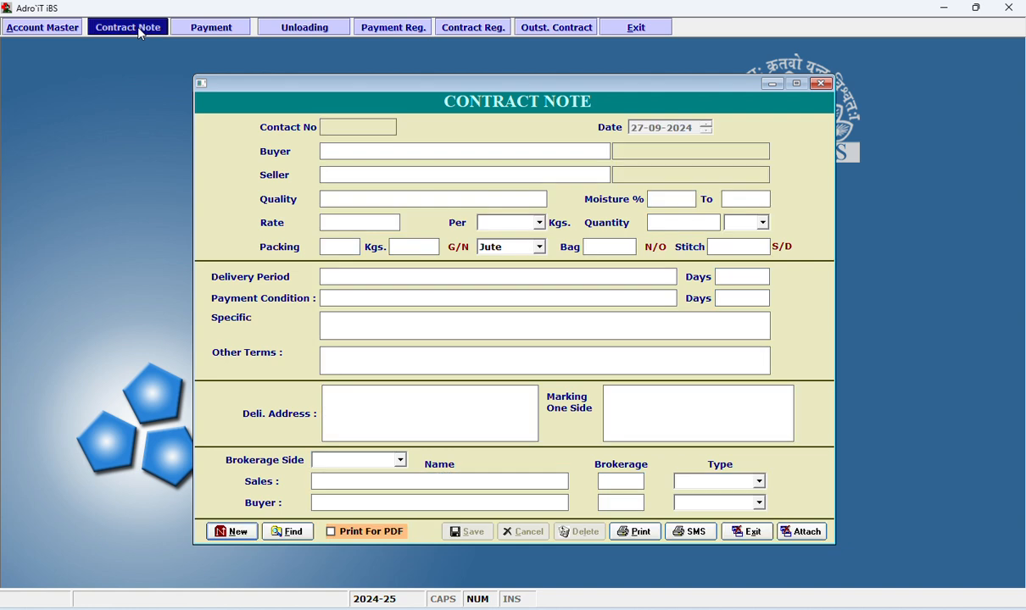
left_click(229, 532)
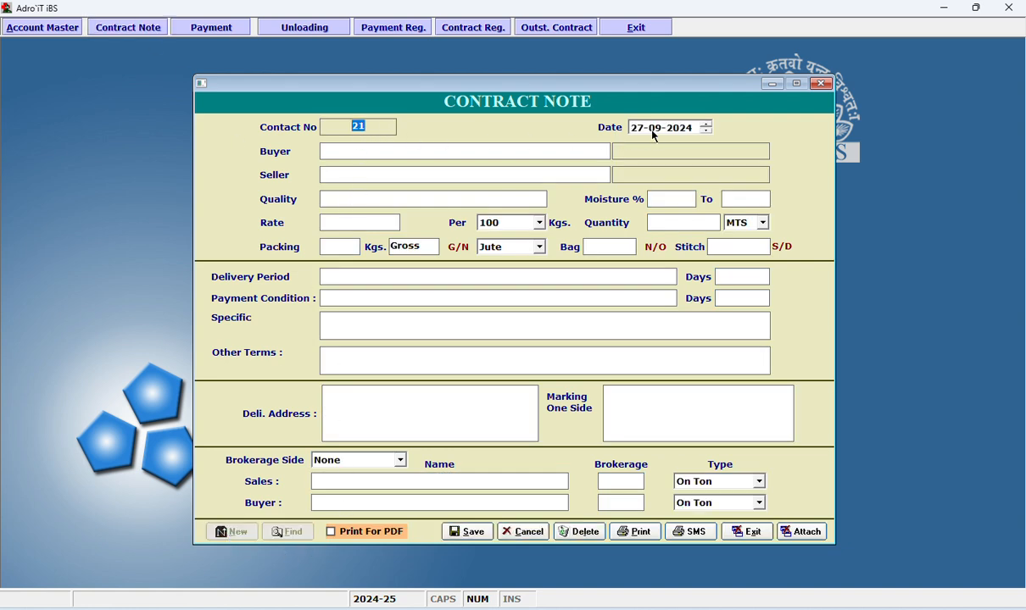
key("Tab")
Select SHIVA TRADERS of RAJKOT as the contract's buyer.
left_click(499, 149)
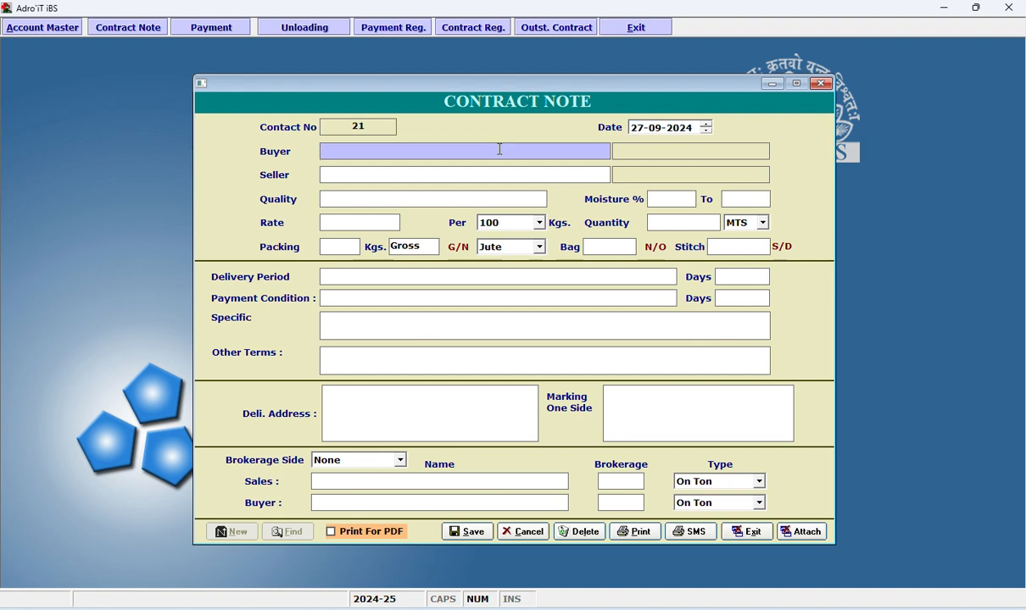
key("Return")
key("s")
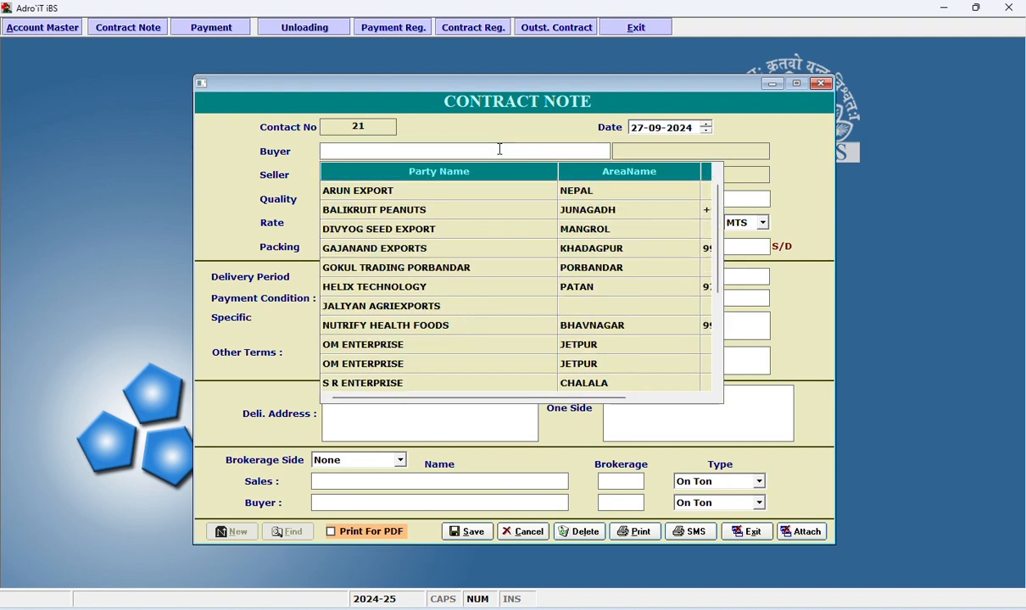
key("Down")
key("Up")
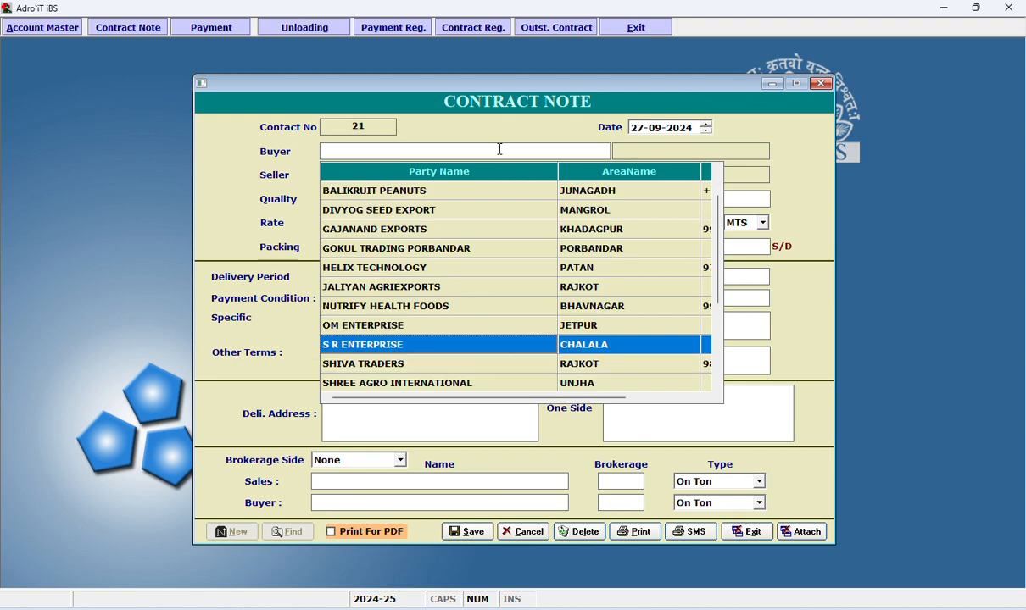
key("Down")
key("Return")
key("Return")
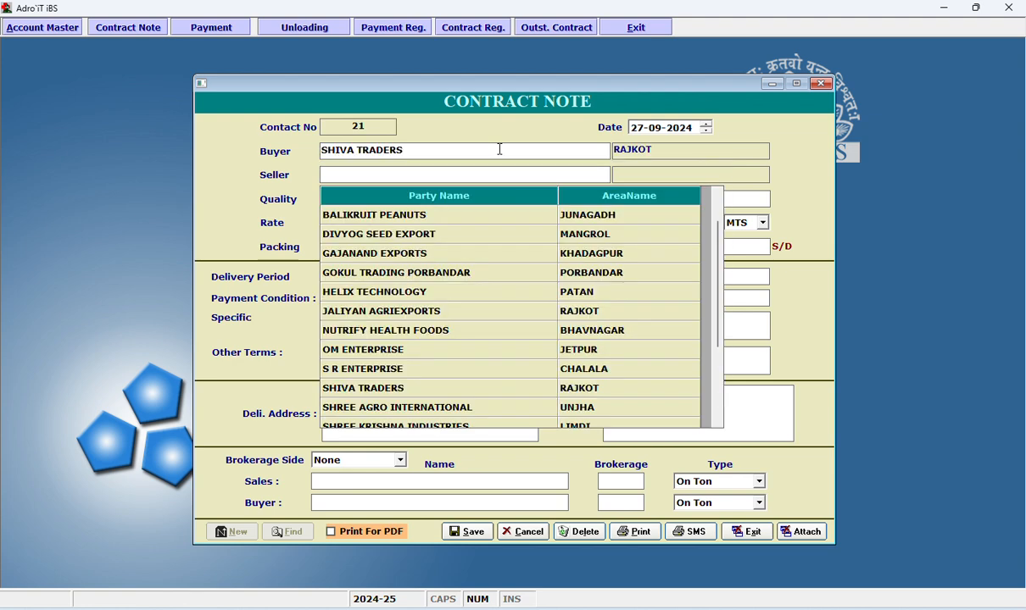
Select VARSHA INDUSTRIES PVT. LTD. of JUNAGADH as the contract's seller.
type("va")
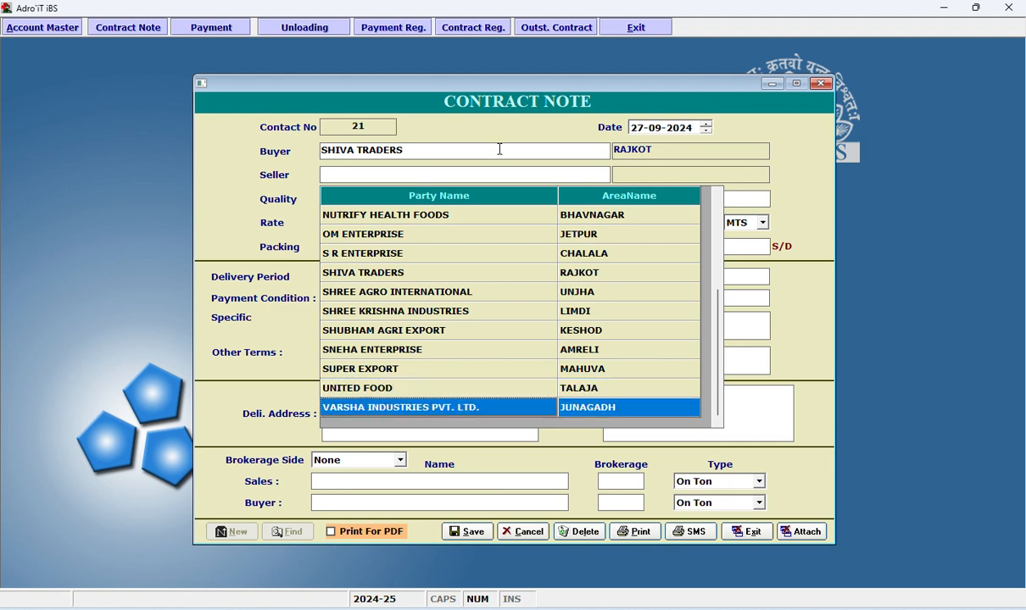
key("Return")
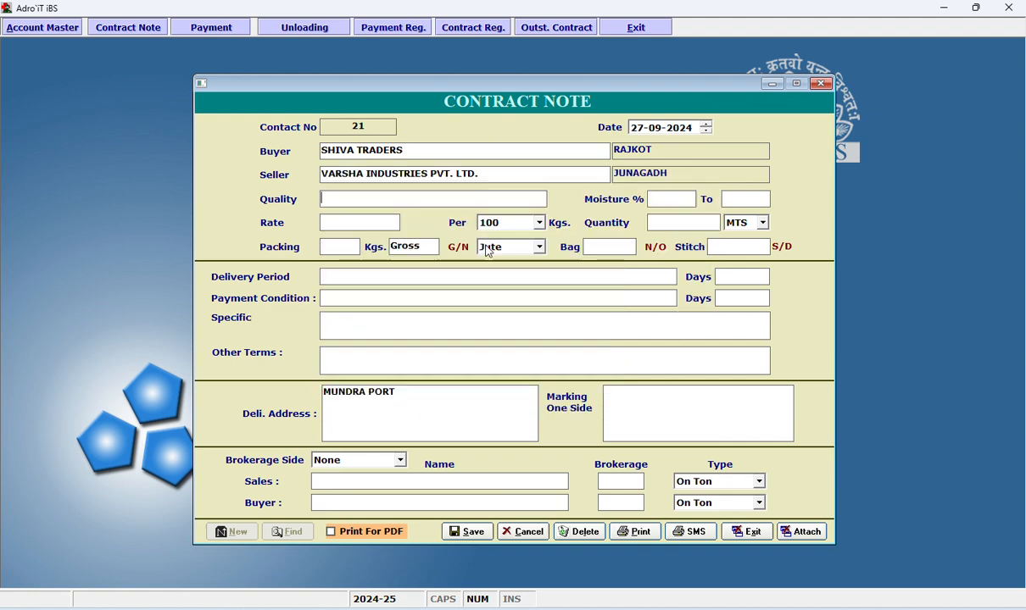
Set the quality to CORIANDER SEEDS EAGLE with a moisture range of 8 to 9 percent.
key("Return")
key("Return")
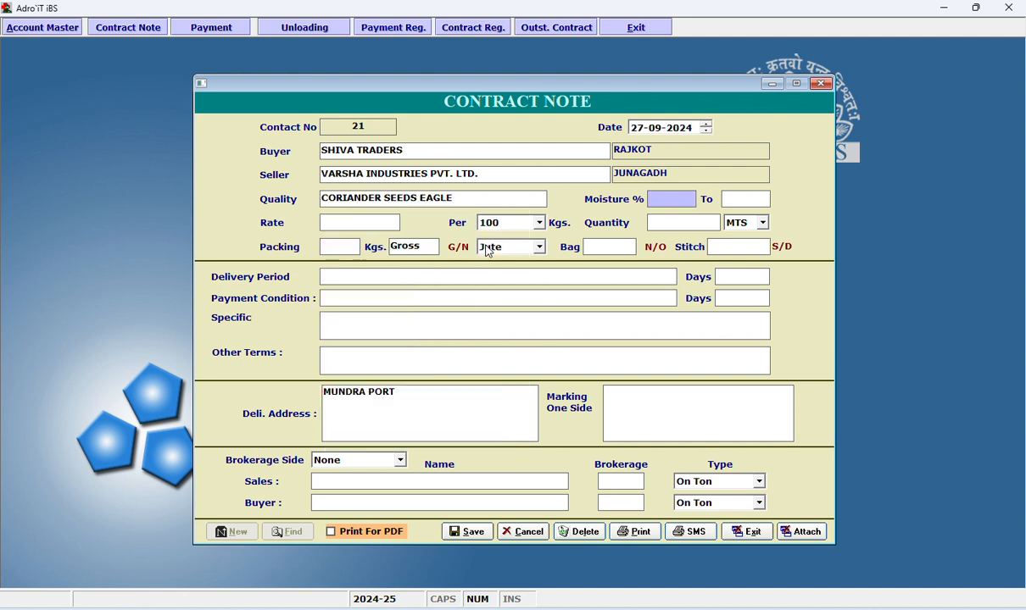
type("8")
key("Return")
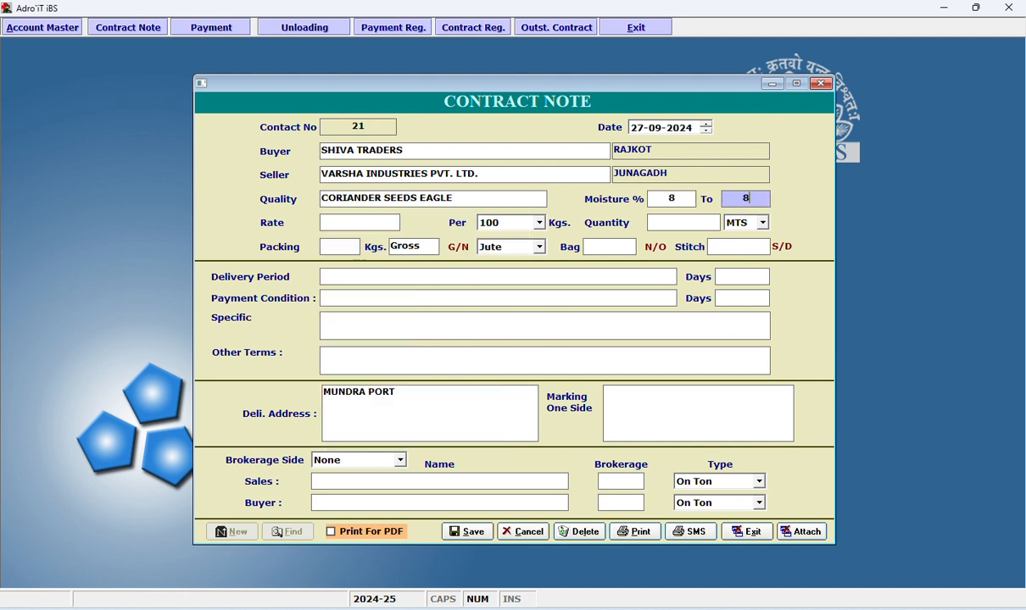
type("9")
Set the contract rate to 1200 per 20 kgs.
key("Return")
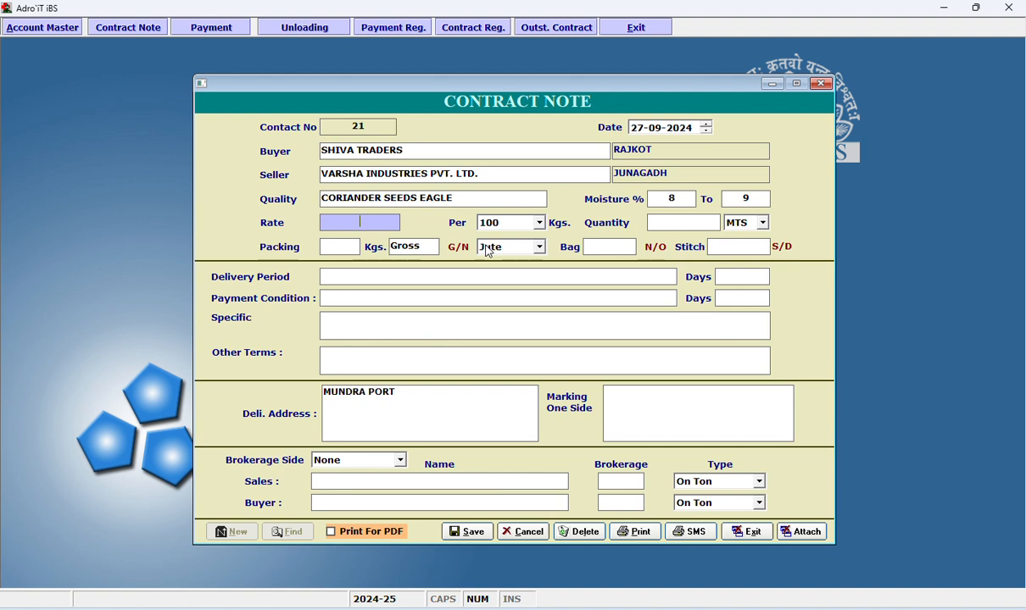
type("1200")
key("Return")
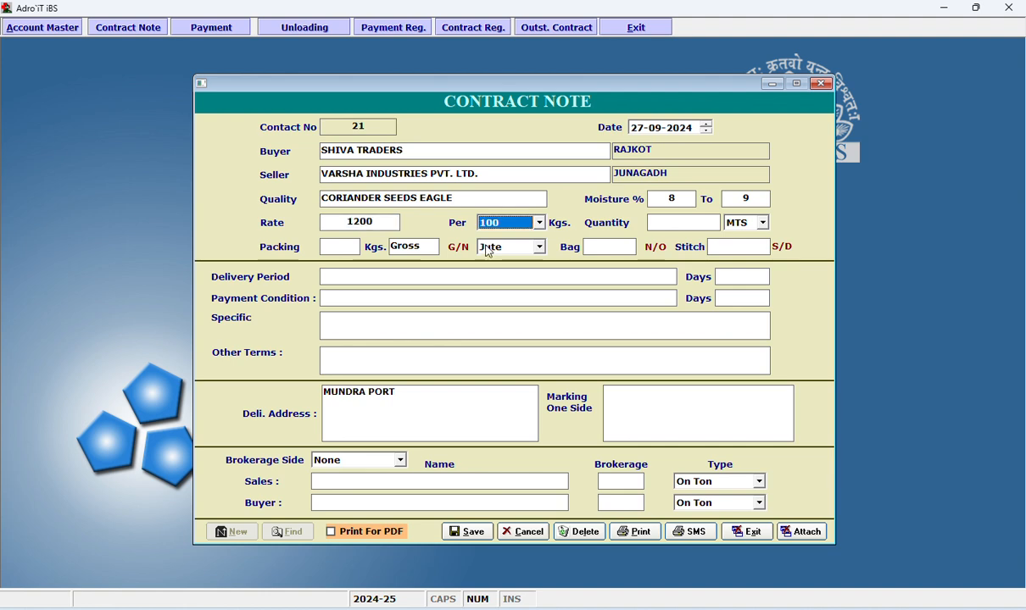
left_click(540, 222)
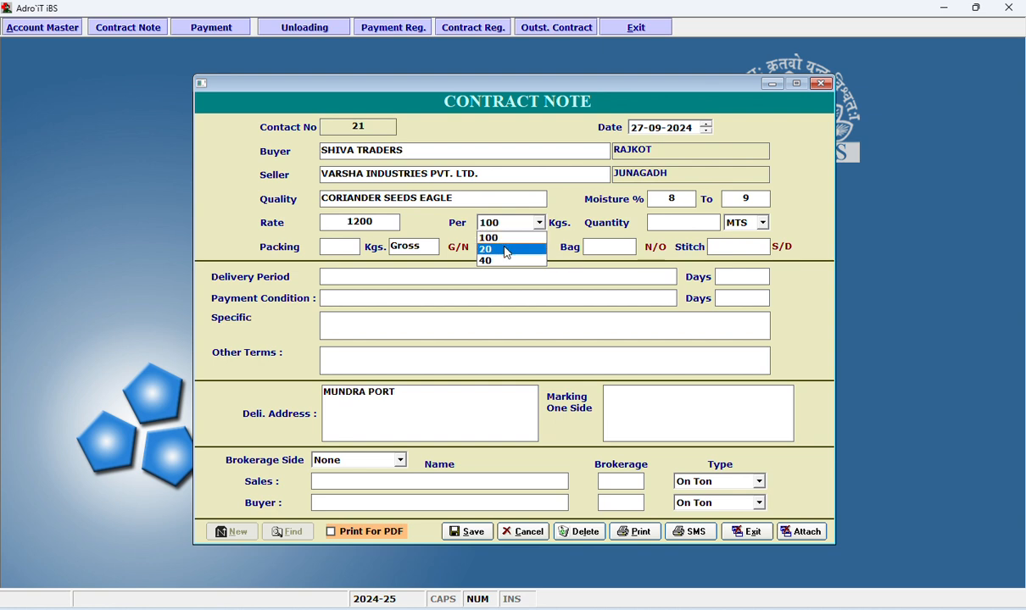
left_click(506, 250)
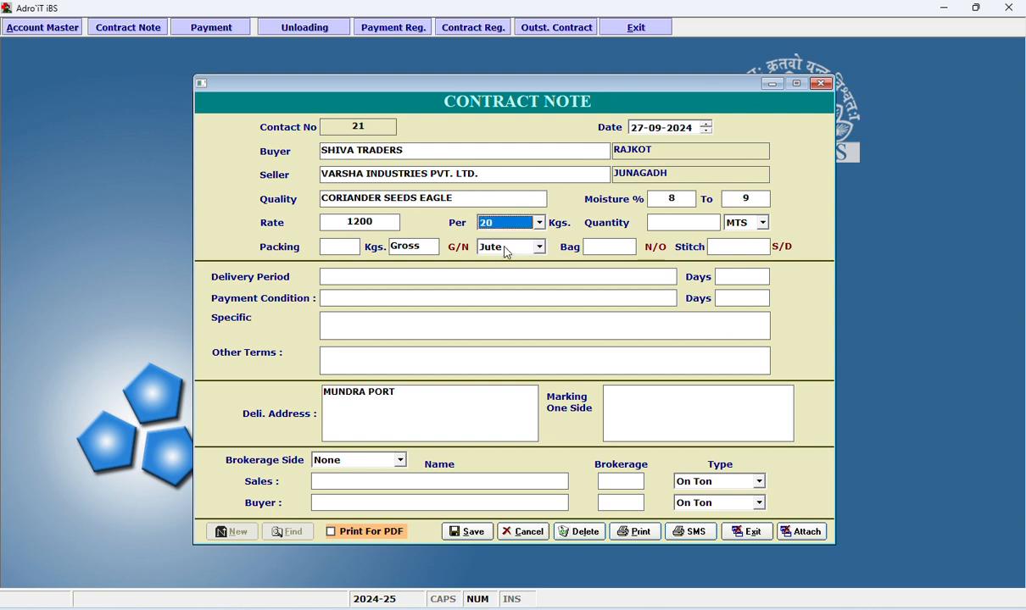
Set the contract quantity to 20, keeping MTS as its unit.
left_click(660, 224)
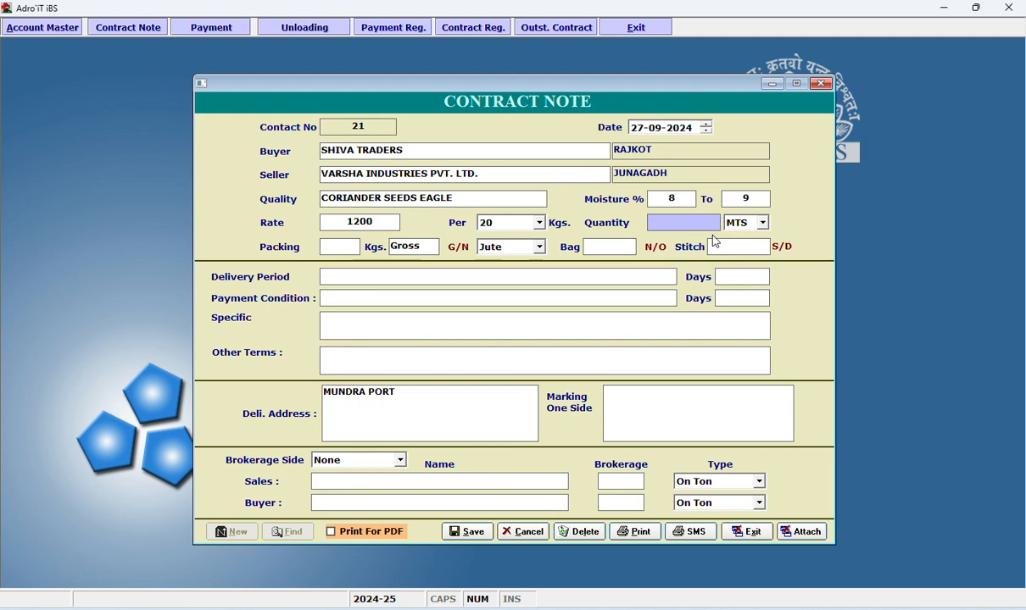
type("20")
left_click(762, 222)
left_click(737, 231)
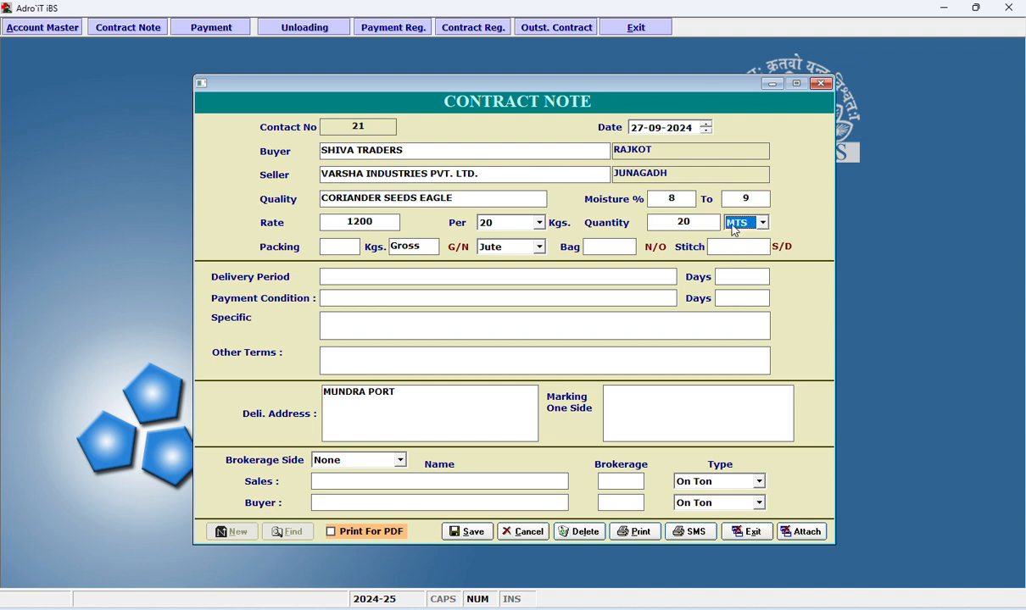
left_click(663, 224)
left_click(761, 224)
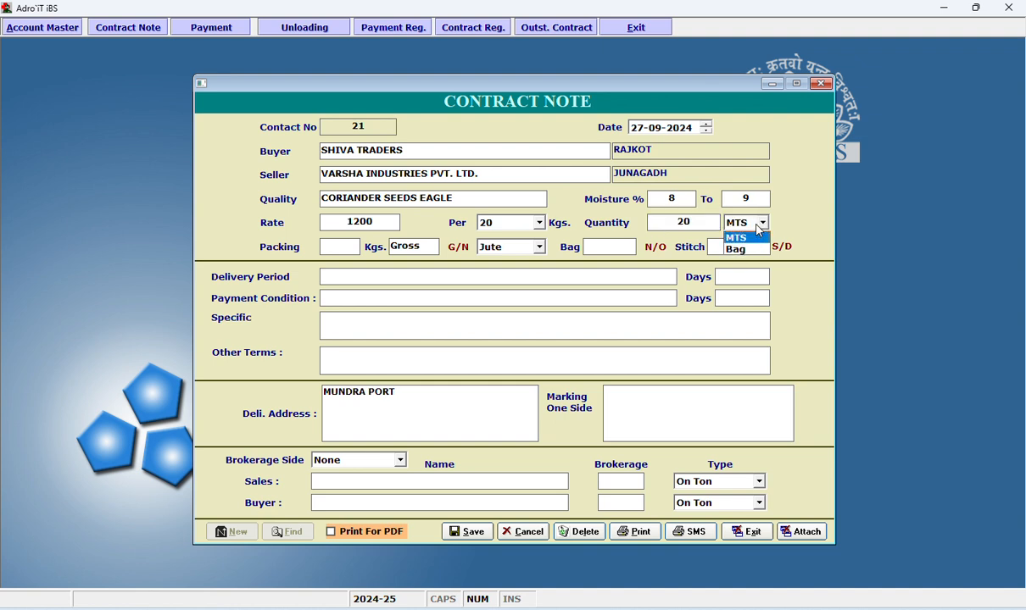
left_click(760, 227)
key("Tab")
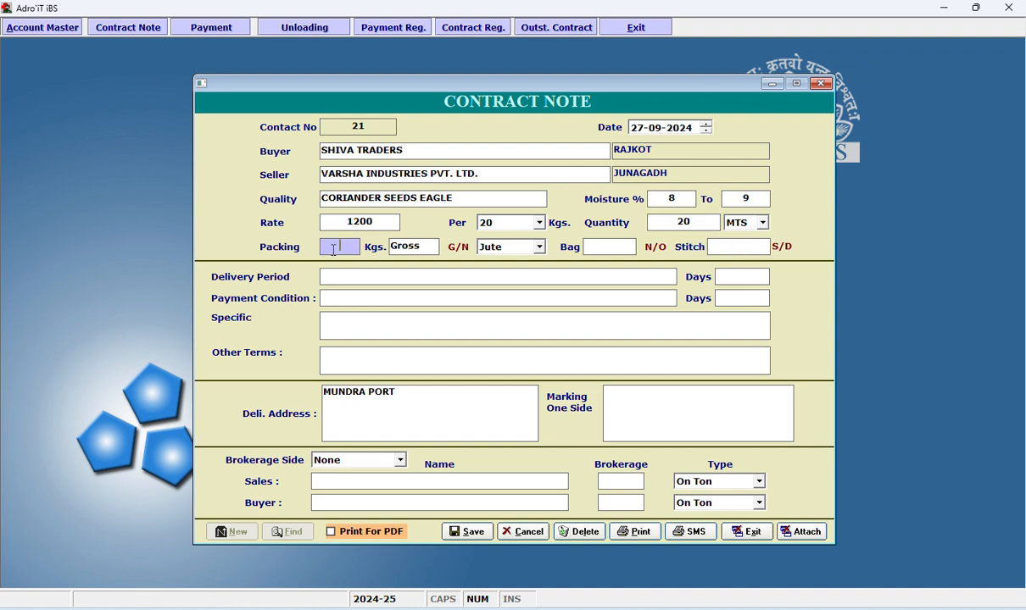
Set the packing to 50 kgs gross in P.P. bags.
type("50")
key("Tab")
type("Net")
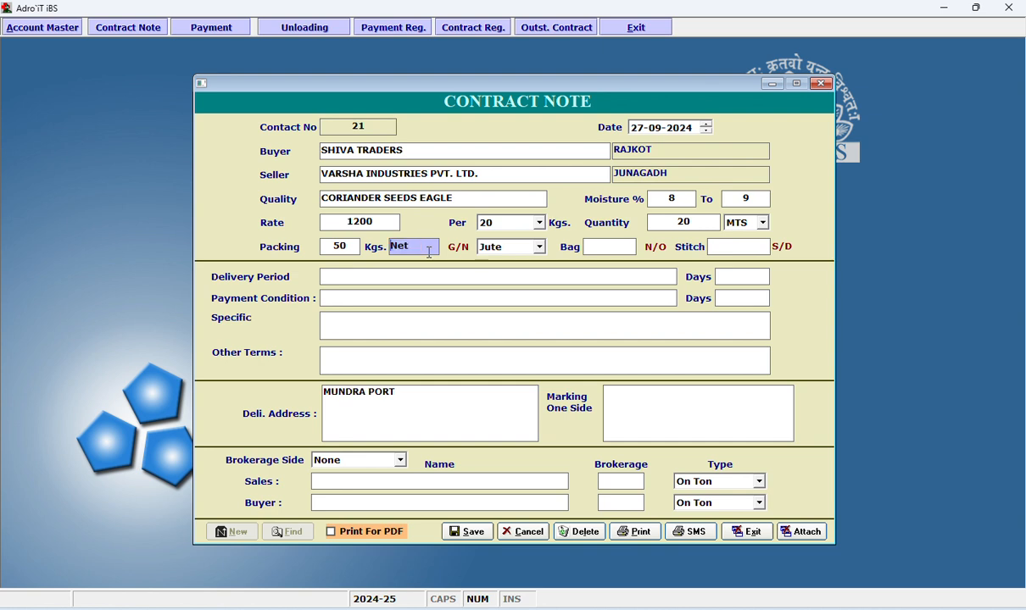
type("g")
left_click(518, 252)
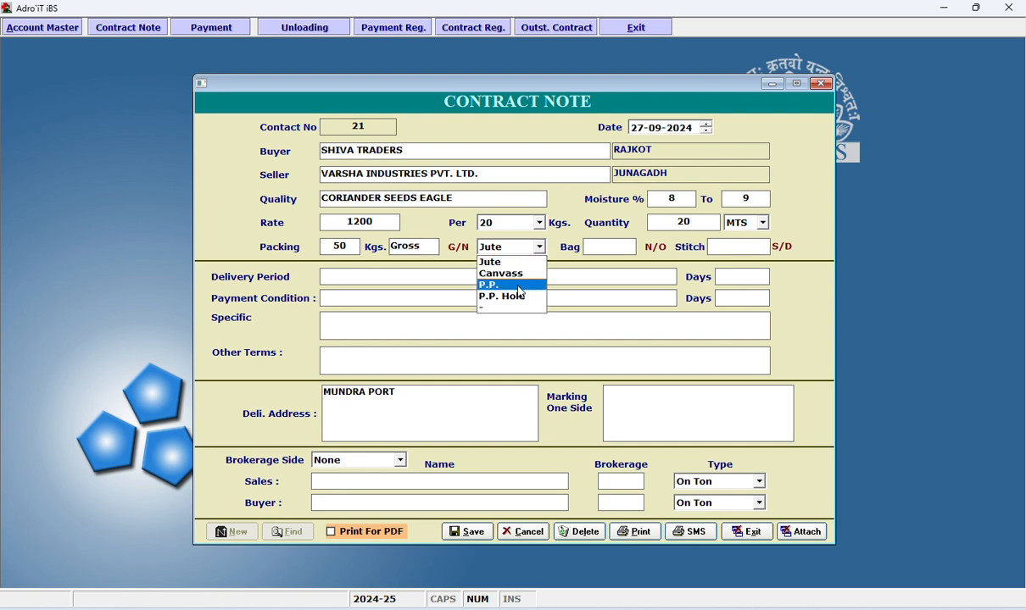
left_click(519, 287)
Set the bag condition to New and the stitch to Double.
left_click(609, 249)
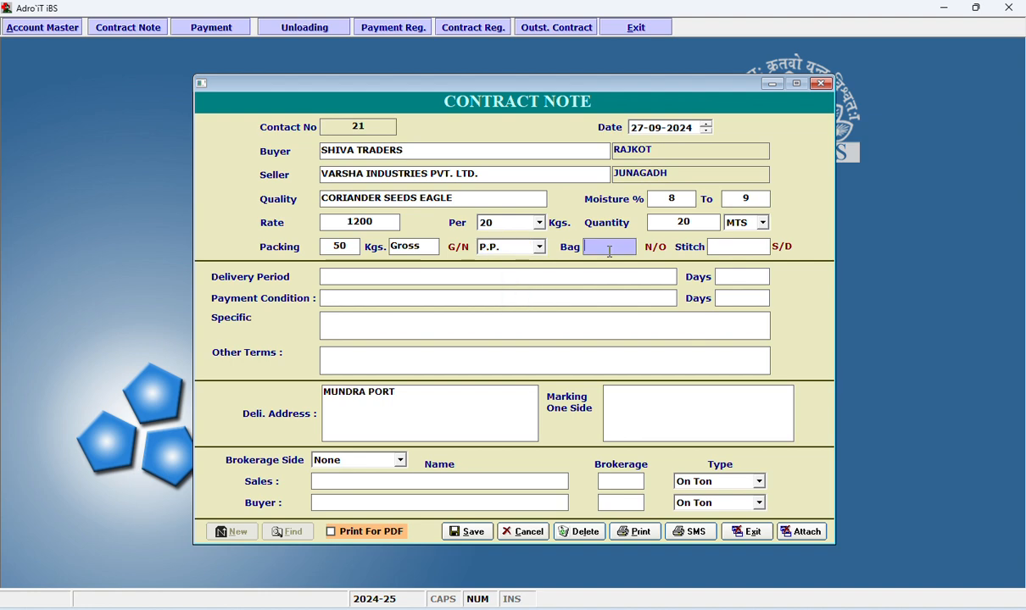
key("n")
left_click(729, 244)
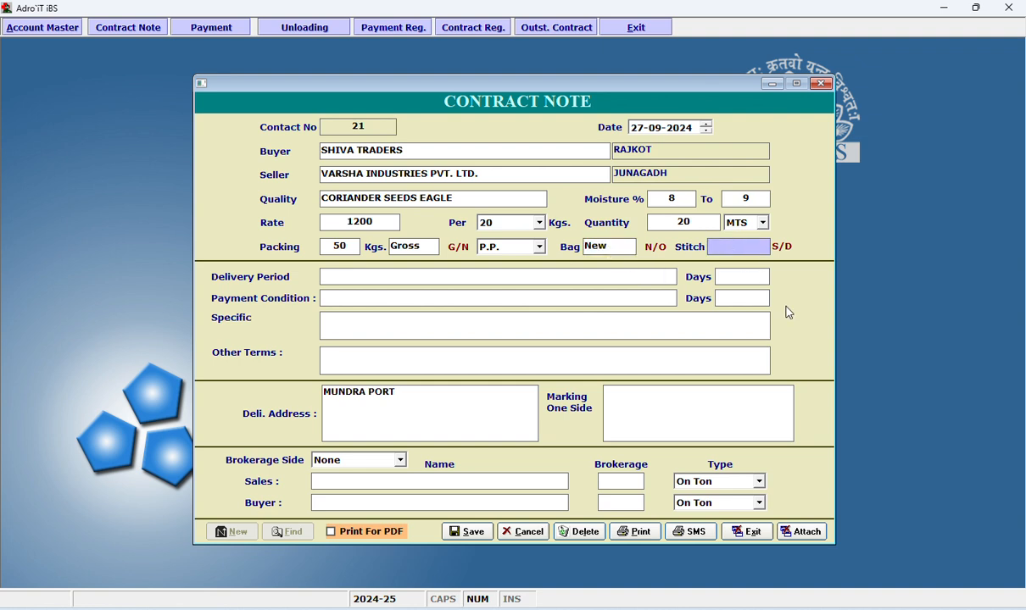
key("d")
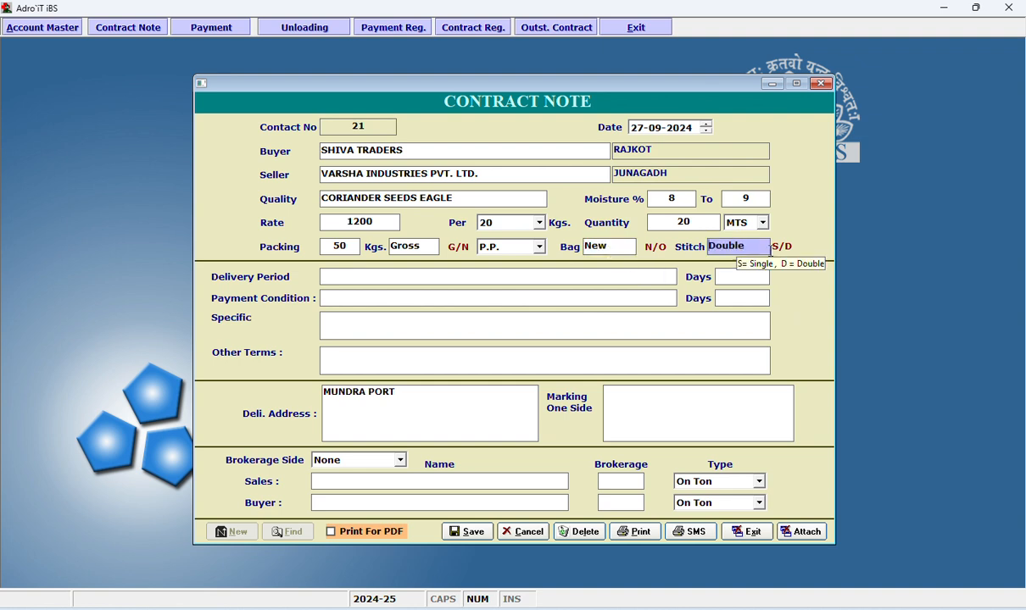
Enter the delivery period "FROM 1/10/24 TO 15/10/2024" with 15 days.
left_click(624, 280)
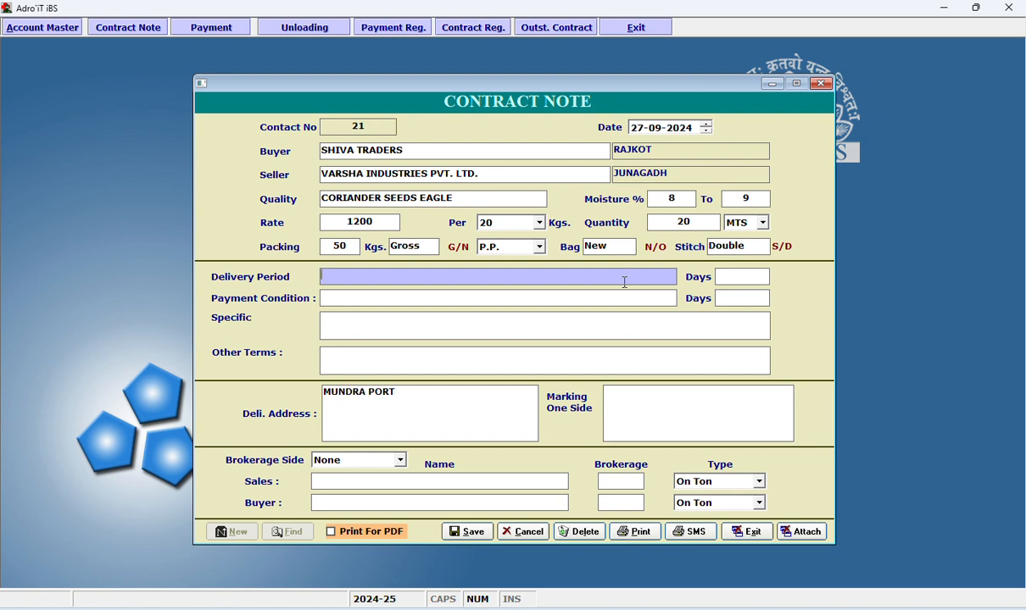
type("FROM 1/10/24 T")
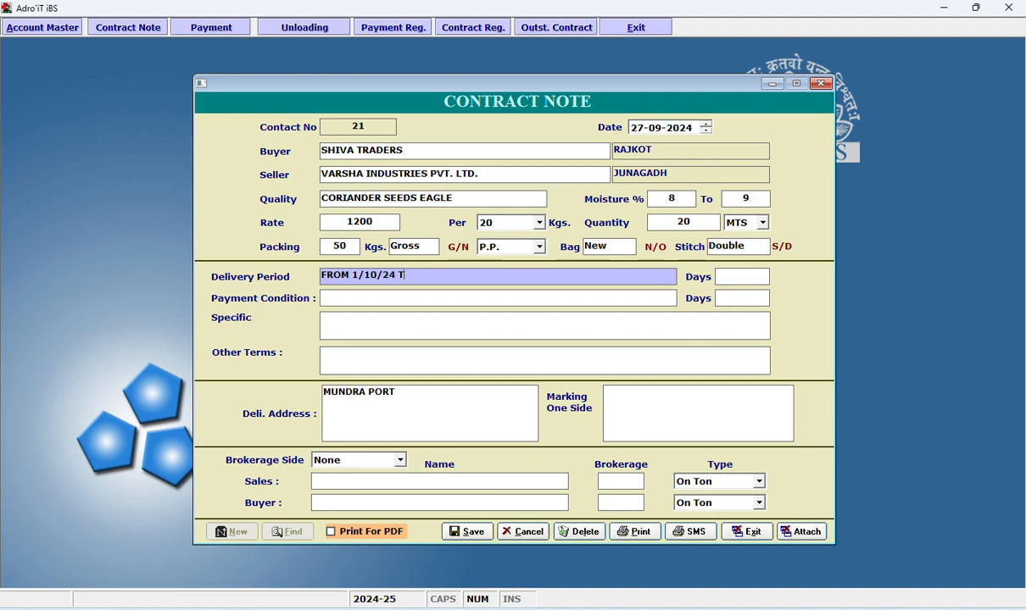
type("O 15/10/2024")
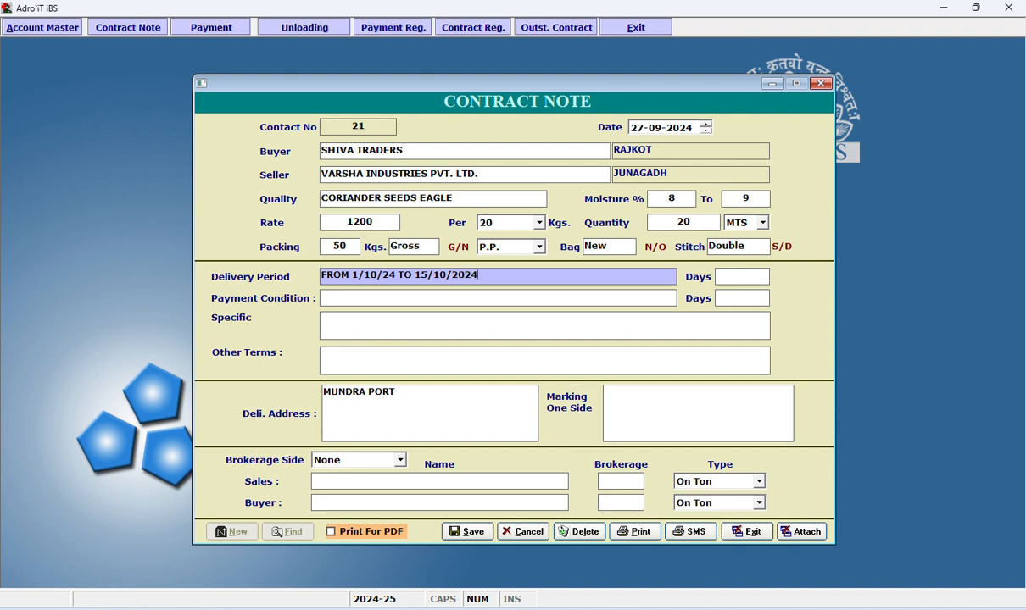
key("Return")
type("15")
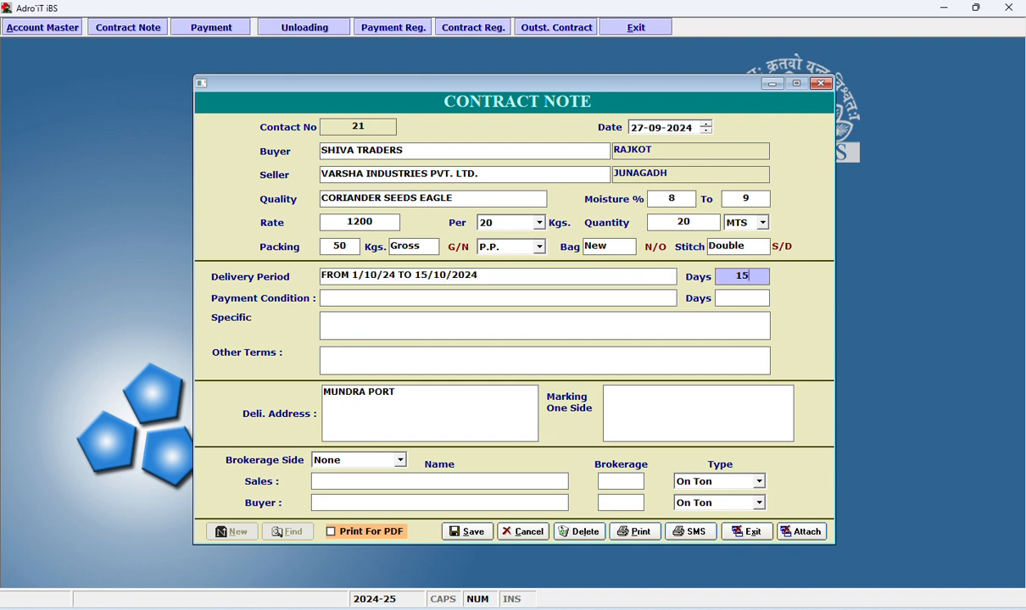
Enter the payment condition "50% ADVANCE AND 50 % AT DELIVRY TIME" with 30 days.
key("Return")
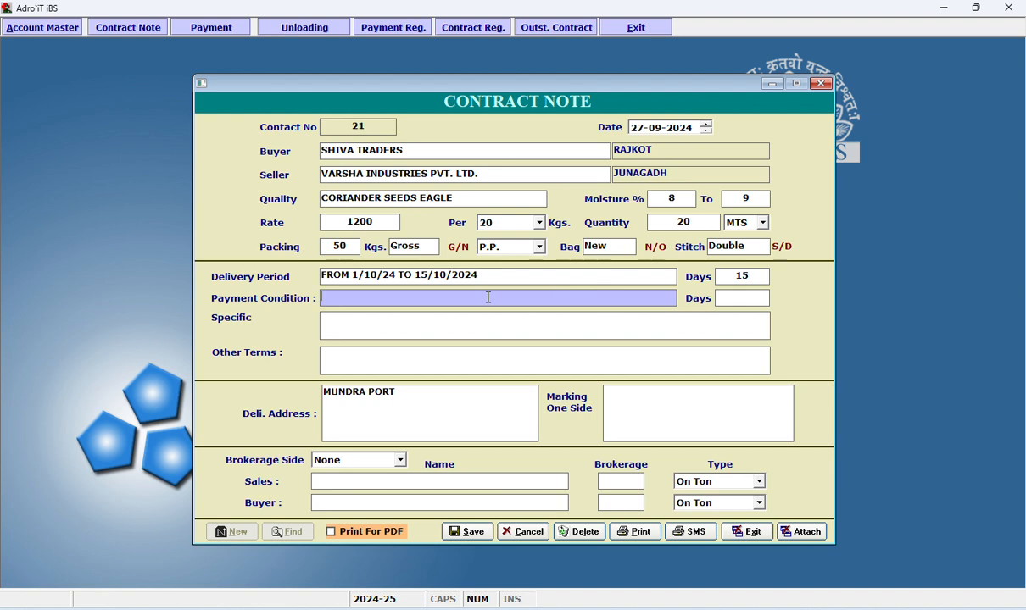
type("50% ADVANCE")
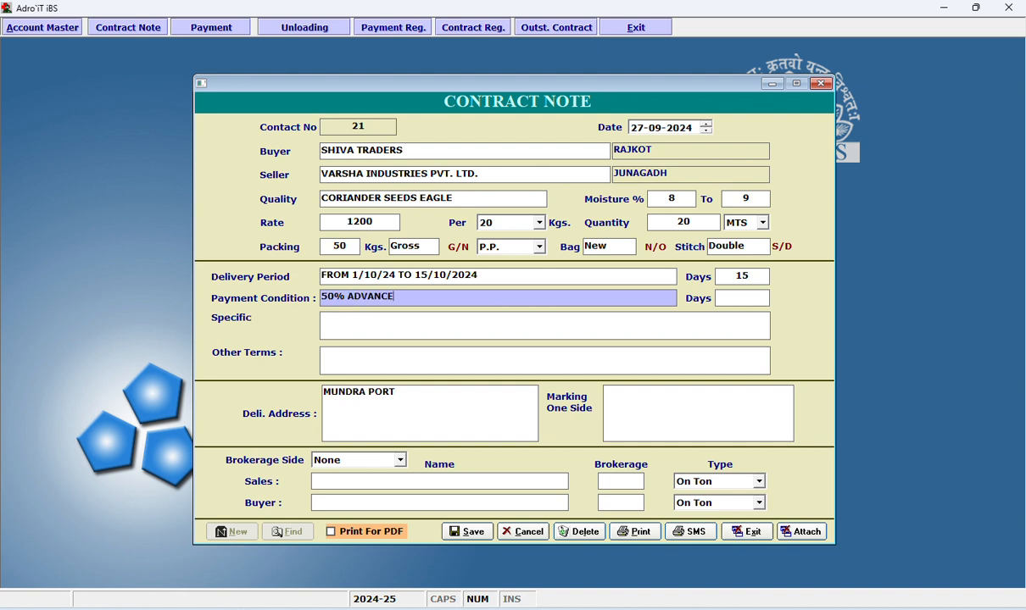
type(" AND 50 % AT DELI")
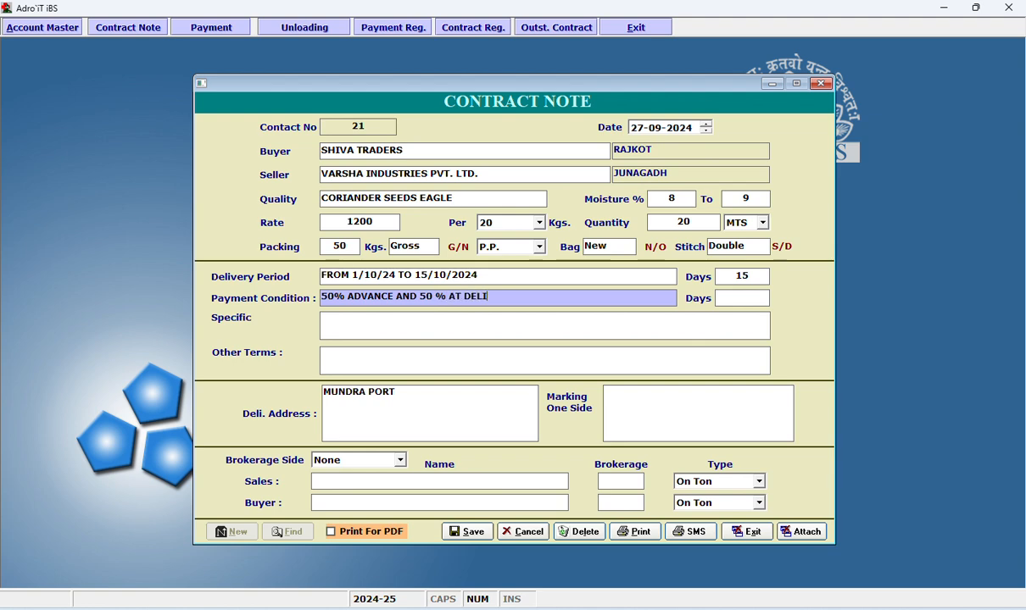
type("VRY TIME")
key("Return")
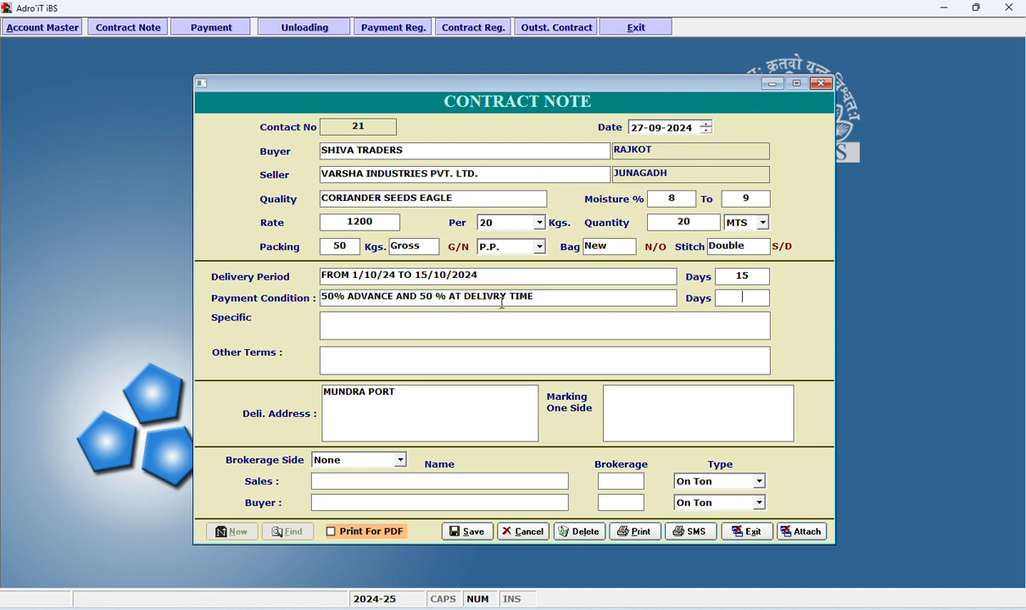
type("30")
Enter "MOISTUE SHOULD BE LESS THEN 12 %" as the contract's specific condition.
left_click(482, 321)
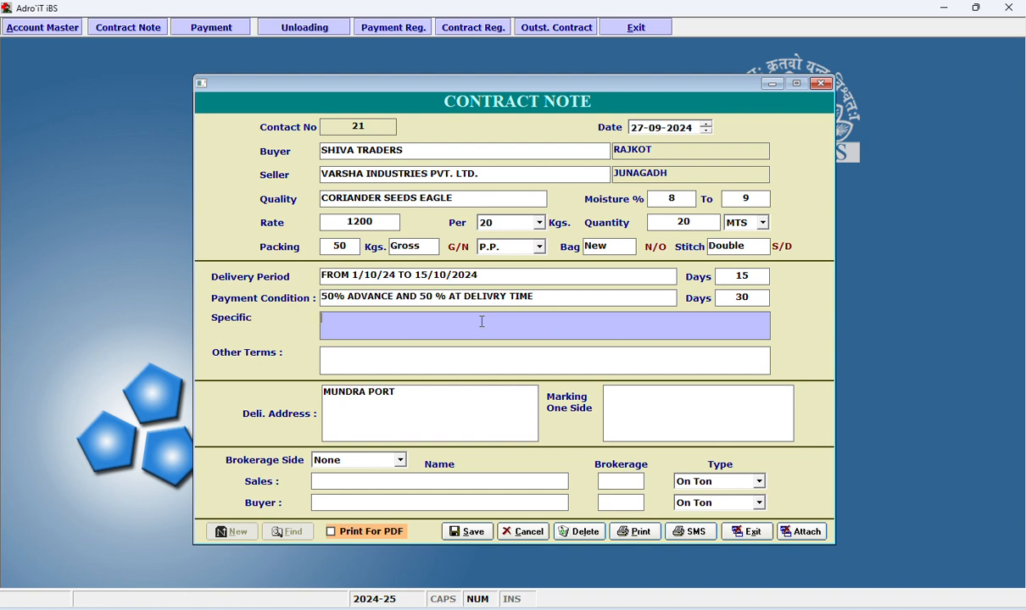
type("MOISUTE")
key("BackSpace")
key("BackSpace")
key("BackSpace")
type("TUE SHOULD NE")
key("BackSpace")
key("BackSpace")
key("BackSpace")
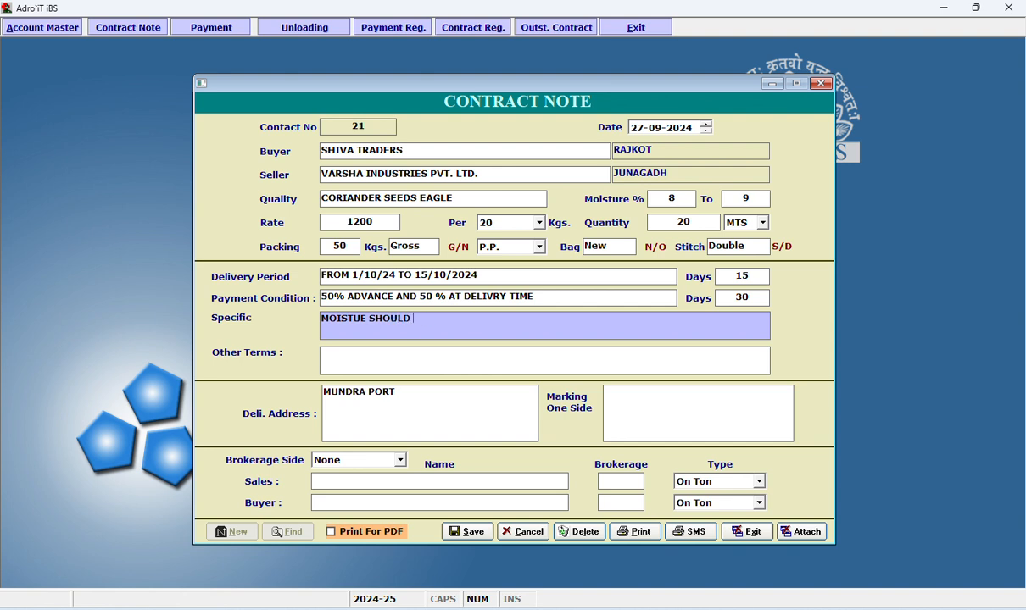
type("BE LESS THEN 12")
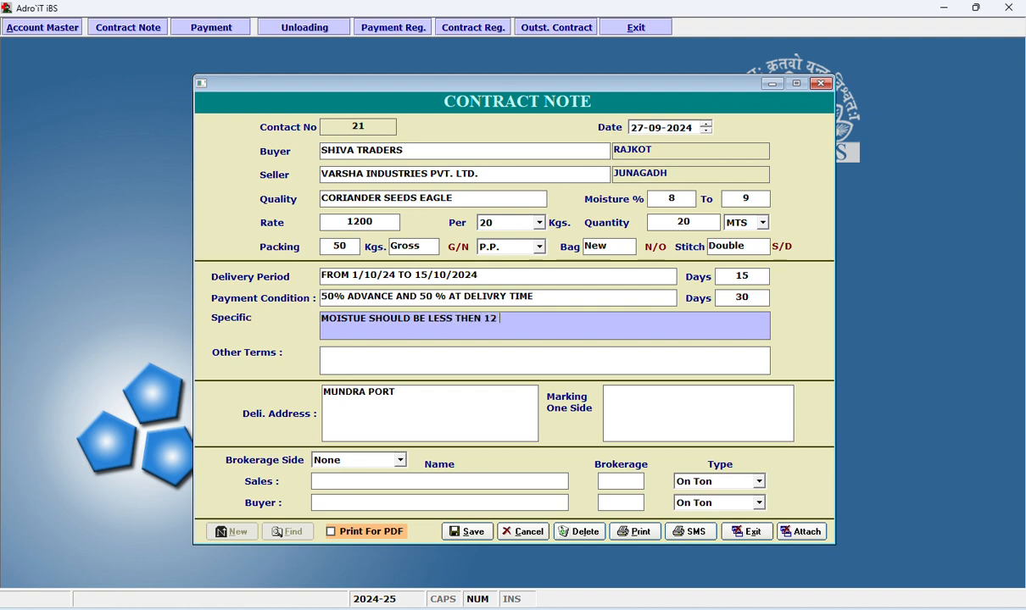
type(" %")
key("Tab")
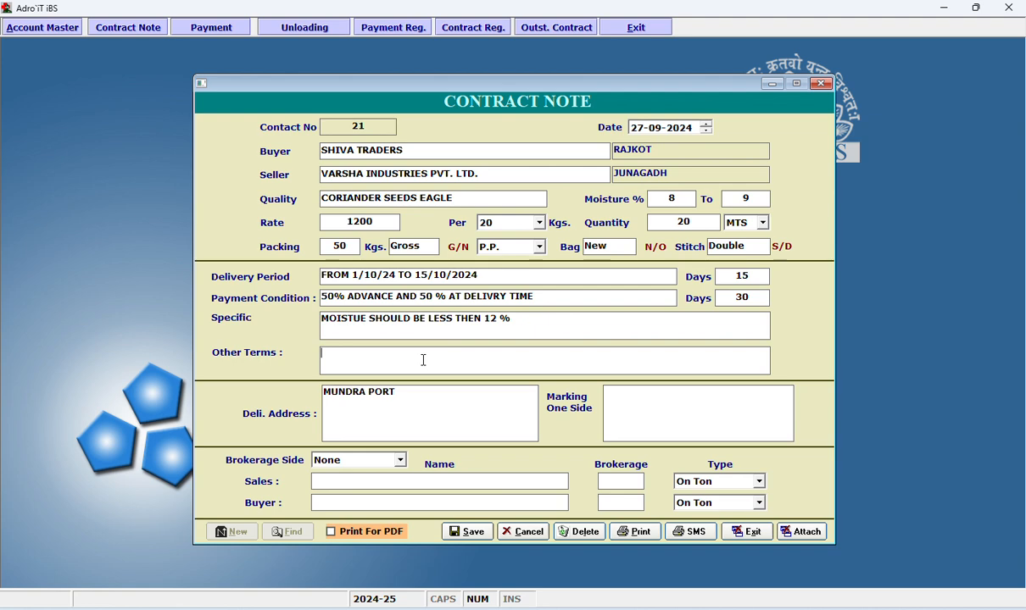
left_click(449, 410)
left_click_drag(448, 410, 320, 392)
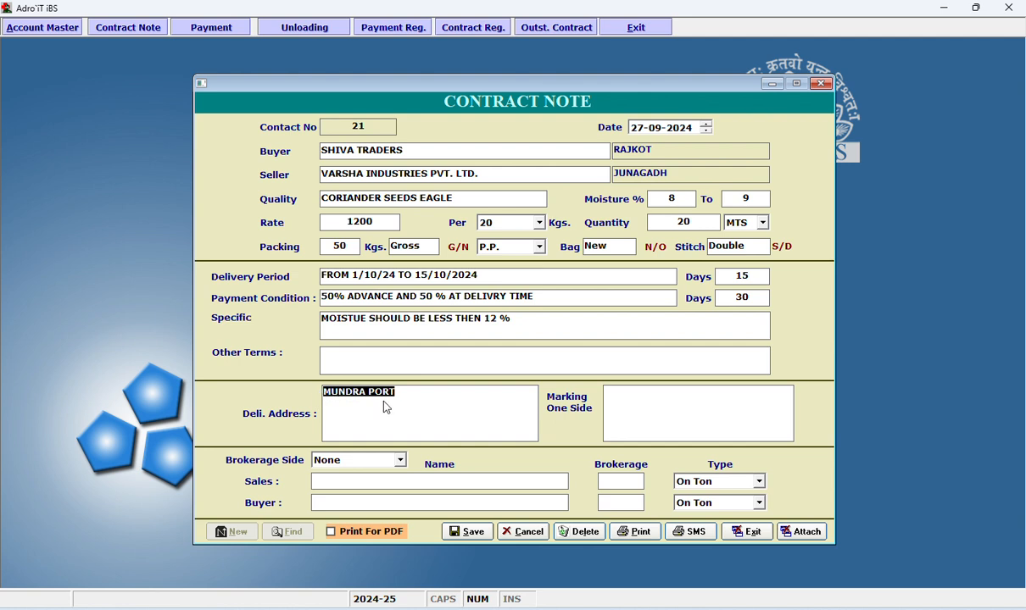
left_click(442, 410)
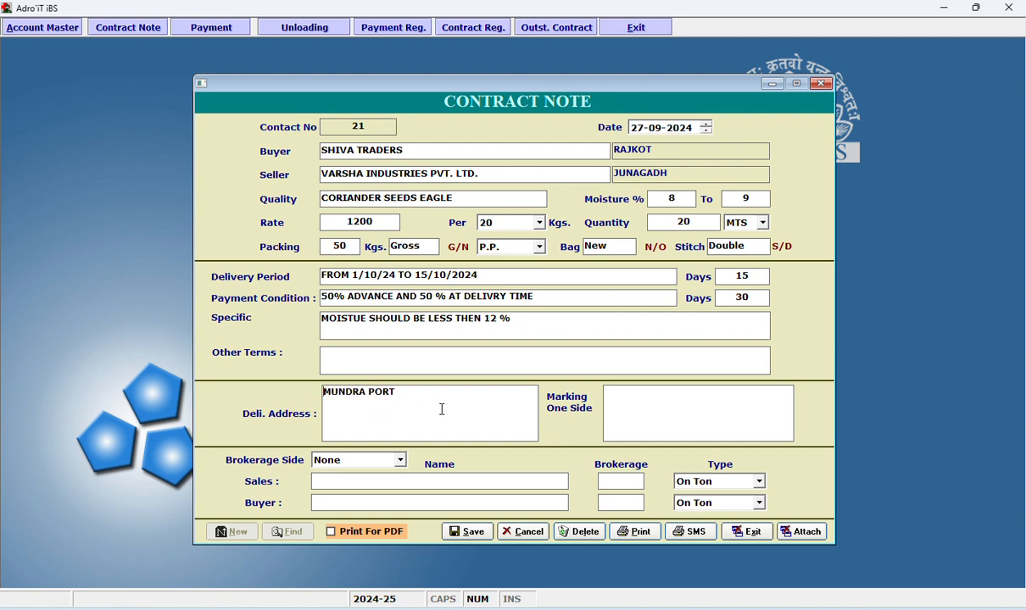
key("ctrl+shift+Left")
type("KANDLA")
key("BackSpace")
key("BackSpace")
key("BackSpace")
key("BackSpace")
key("BackSpace")
key("BackSpace")
type("MUNDRA")
left_click(691, 416)
left_click(398, 460)
left_click(398, 461)
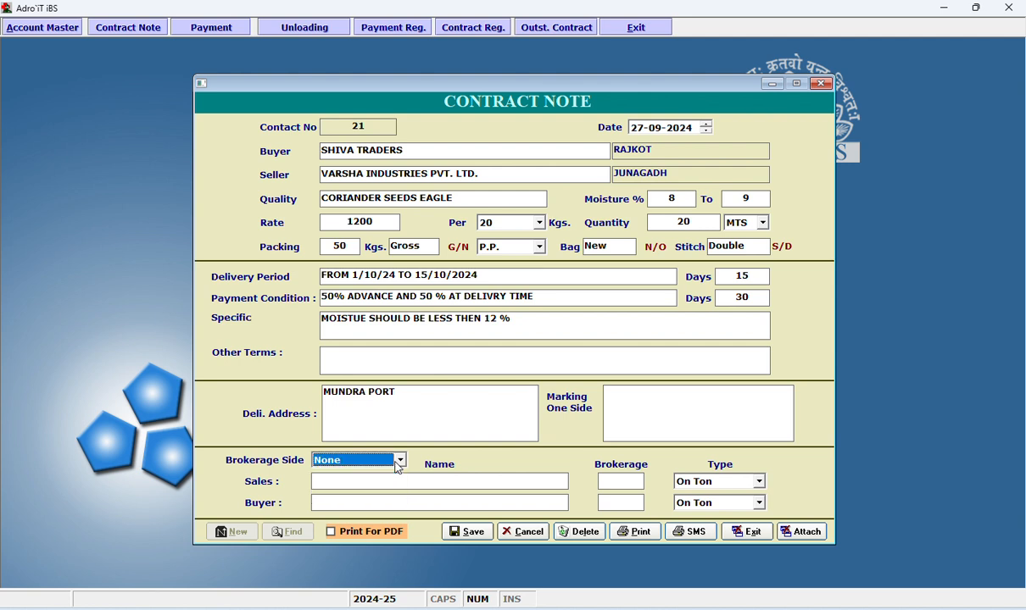
Fill in ADROIT BROKERS as the broker name for both the sales and buyer sides.
left_click(398, 482)
left_click(424, 500)
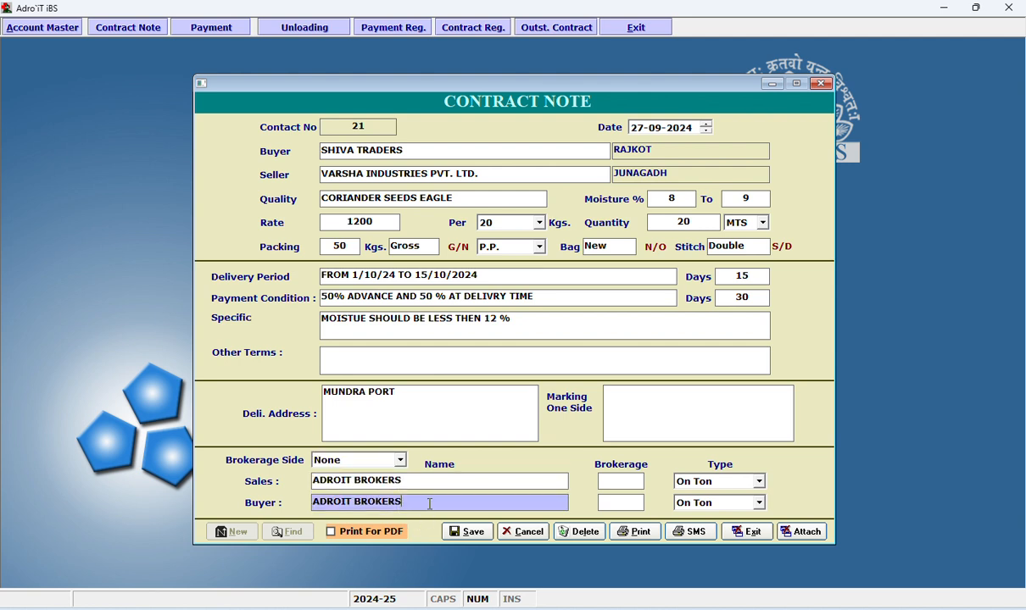
left_click_drag(423, 501, 285, 500)
left_click(418, 483)
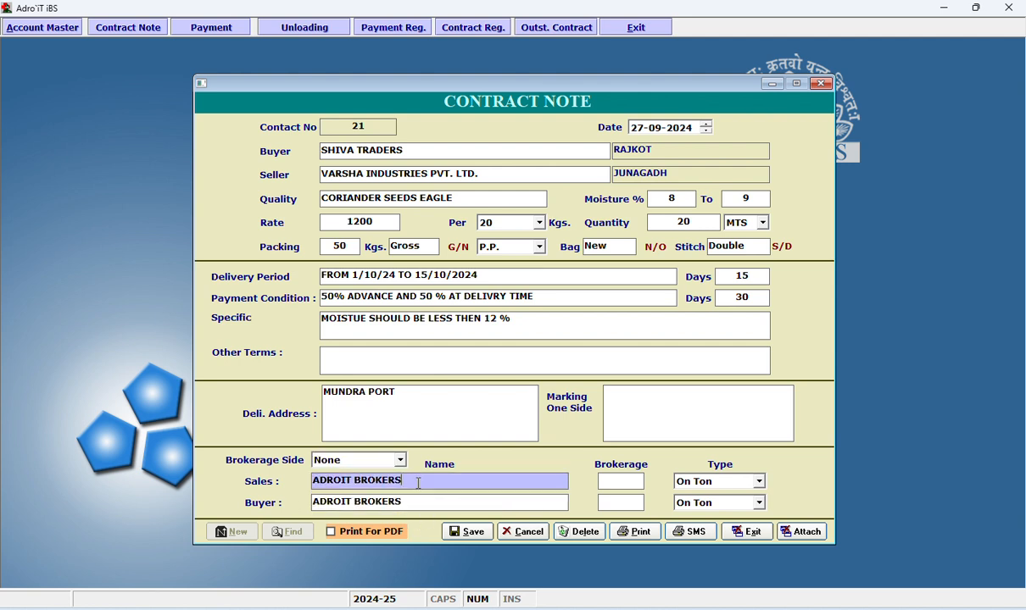
Set the brokerage to 150 for sales and 125 for the buyer, both On Ton, and save the contract note.
left_click(632, 484)
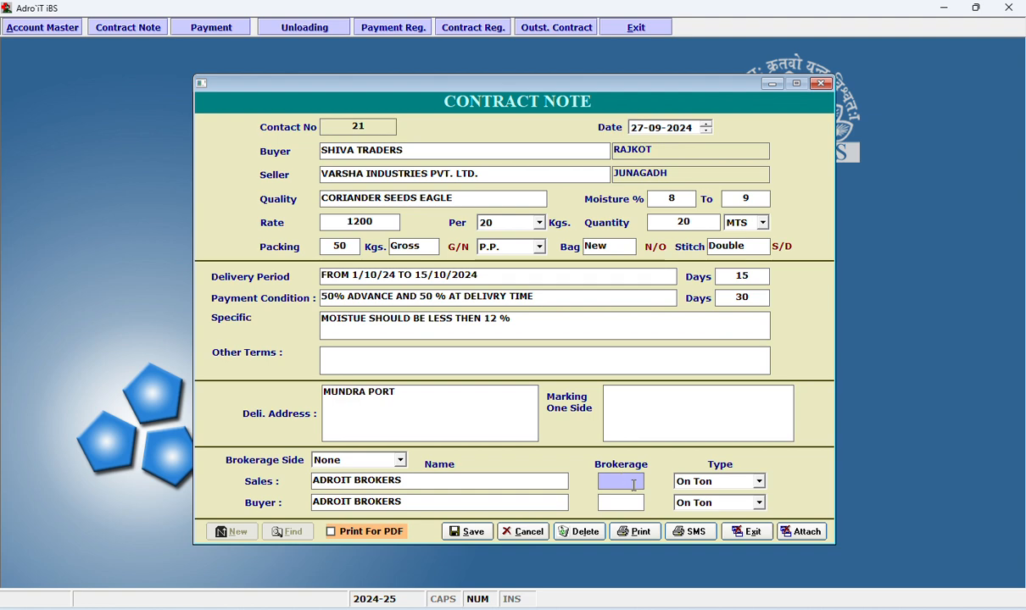
type("150")
key("Tab")
key("Tab")
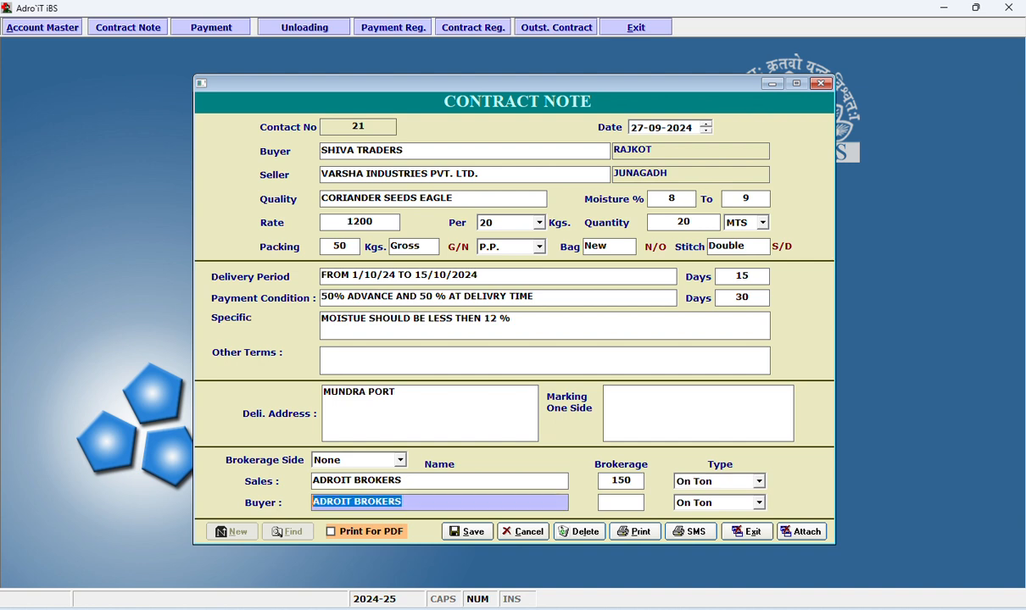
key("Tab")
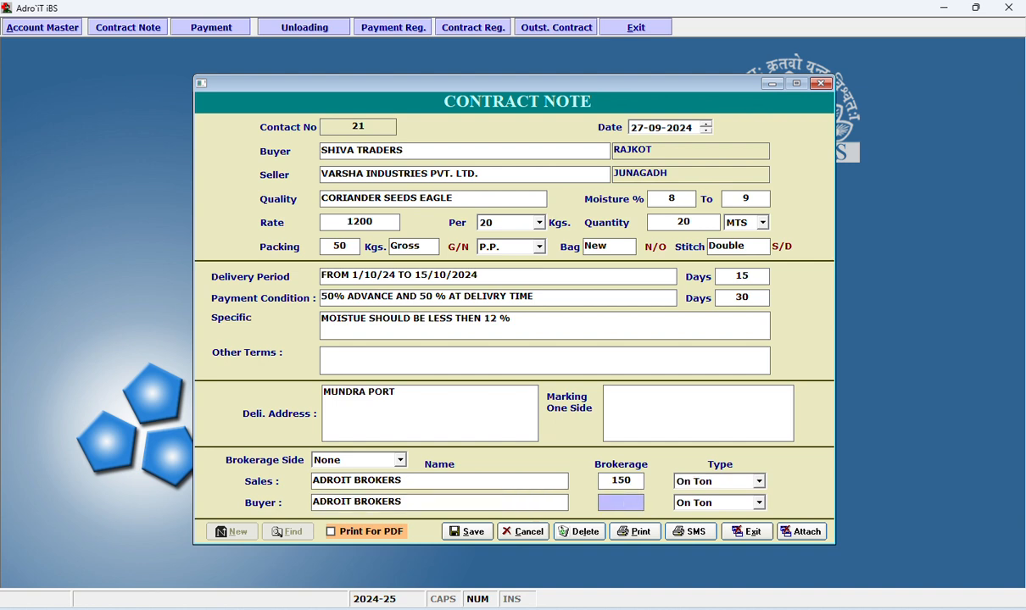
type("125")
key("Tab")
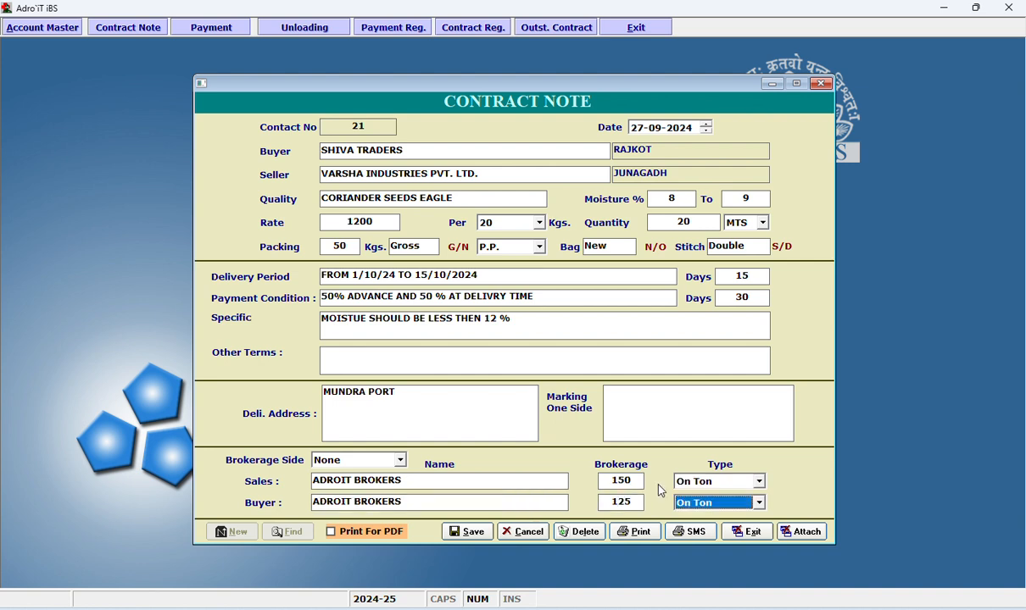
left_click(478, 532)
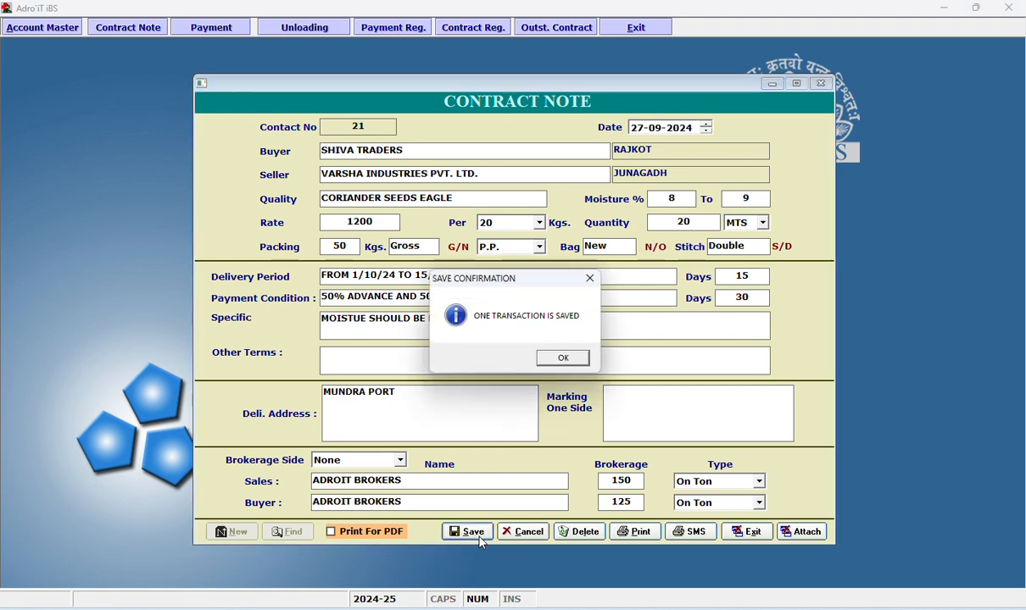
left_click(563, 358)
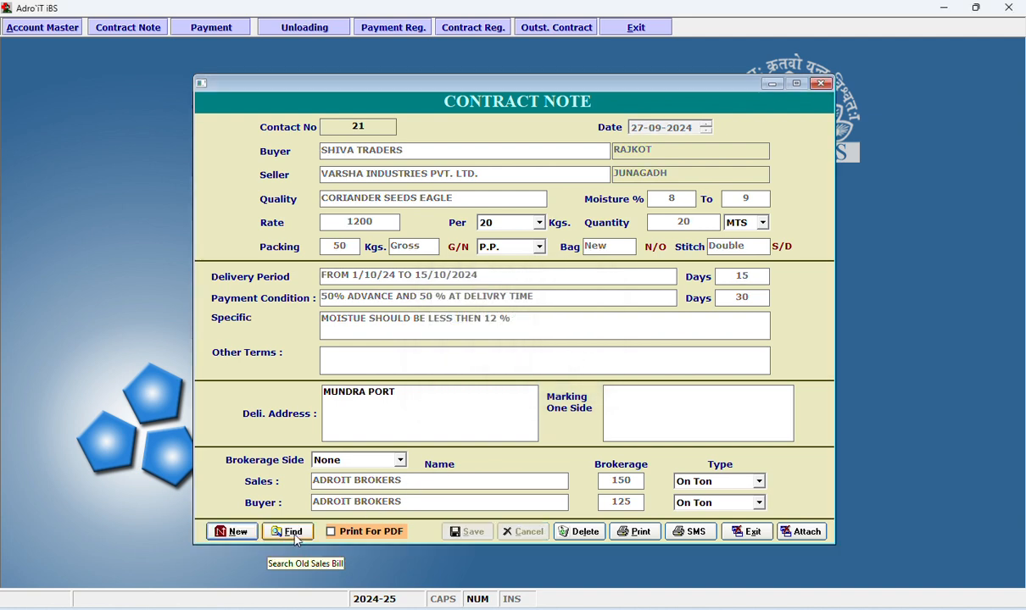
Sort the saved contracts by contract number and open the JALIYAN AGRIEXPORTS contract with seller S R ENTERPRISE.
left_click(289, 532)
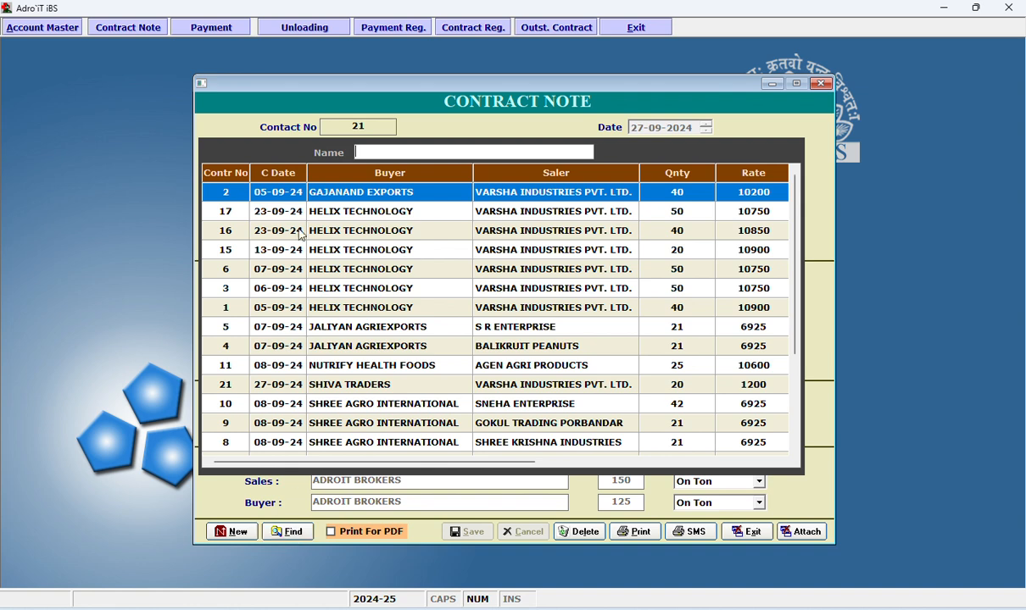
left_click(225, 172)
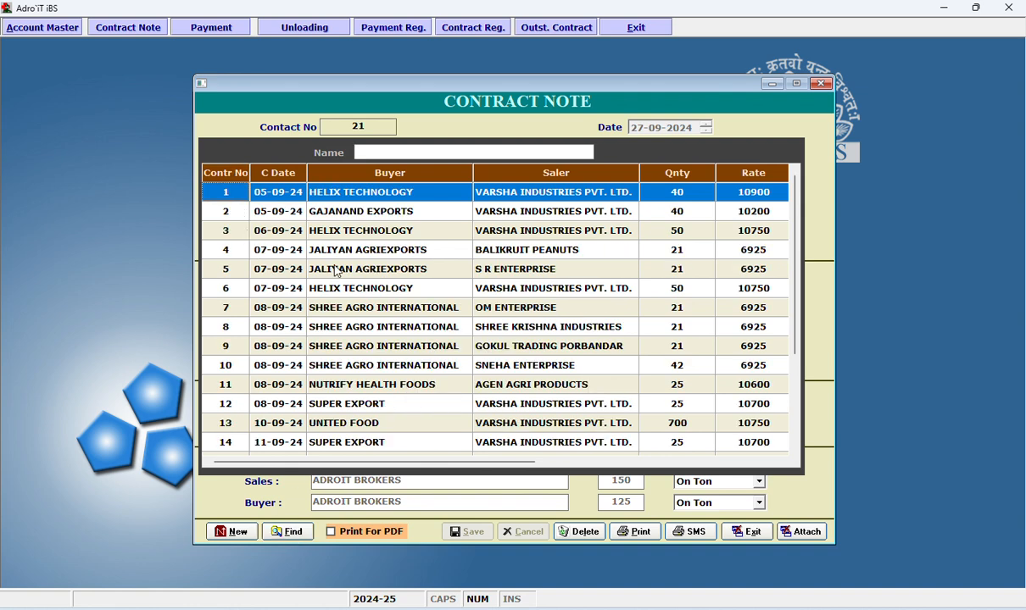
left_click(375, 255)
key("Down")
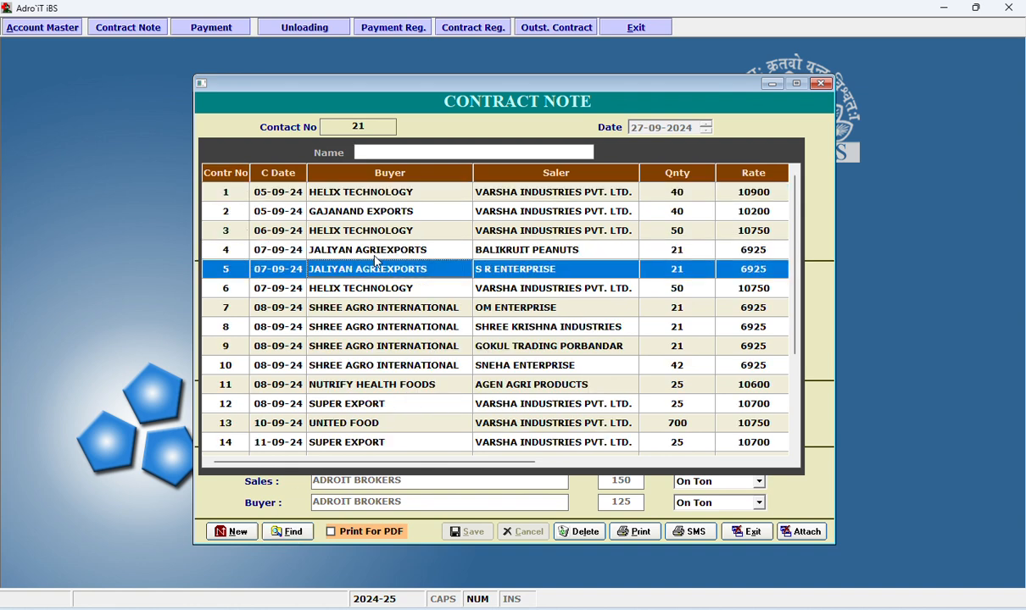
key("Return")
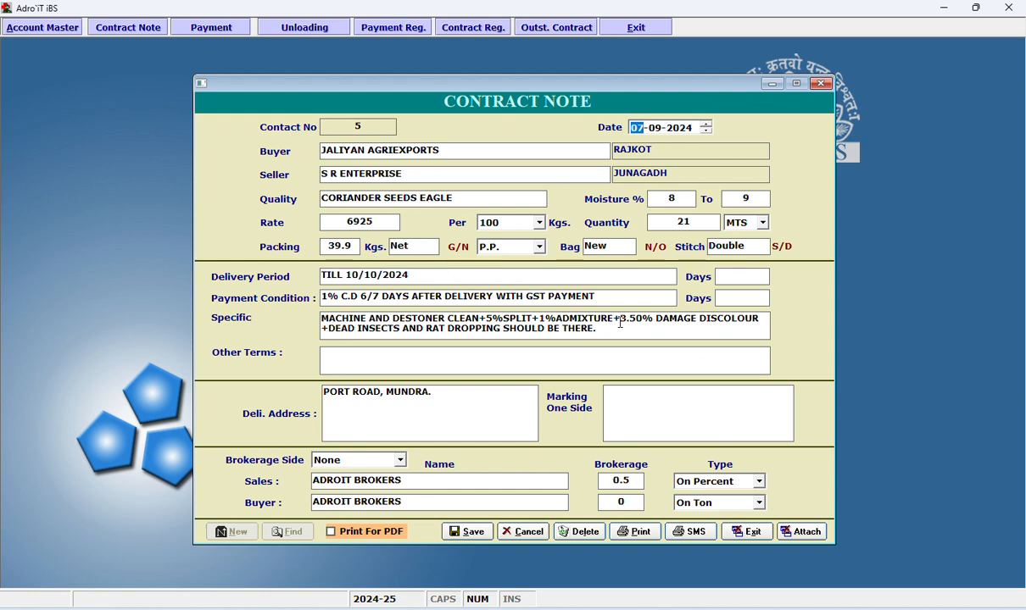
left_click_drag(625, 328, 327, 329)
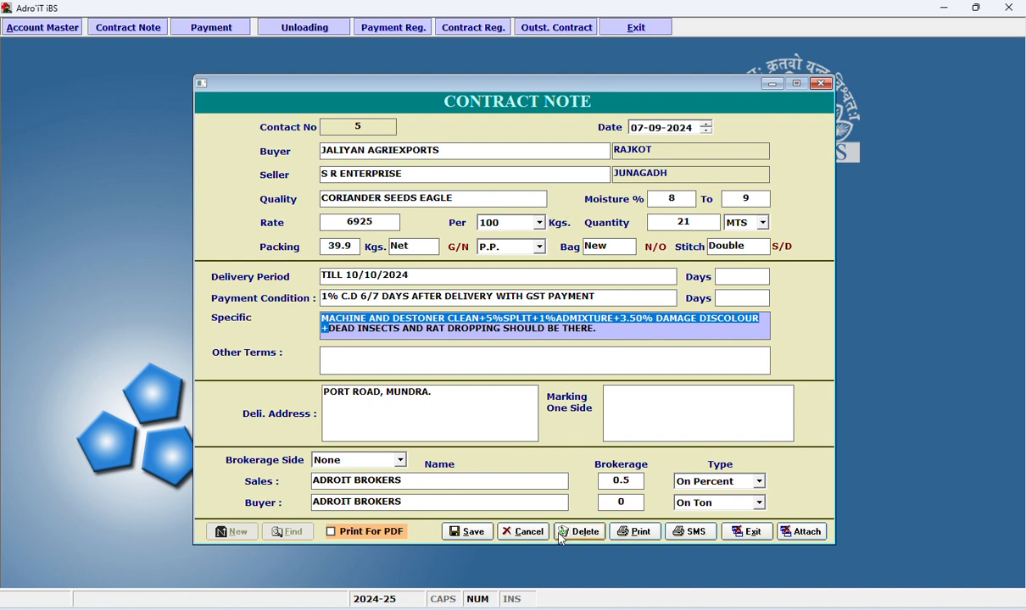
left_click(501, 195)
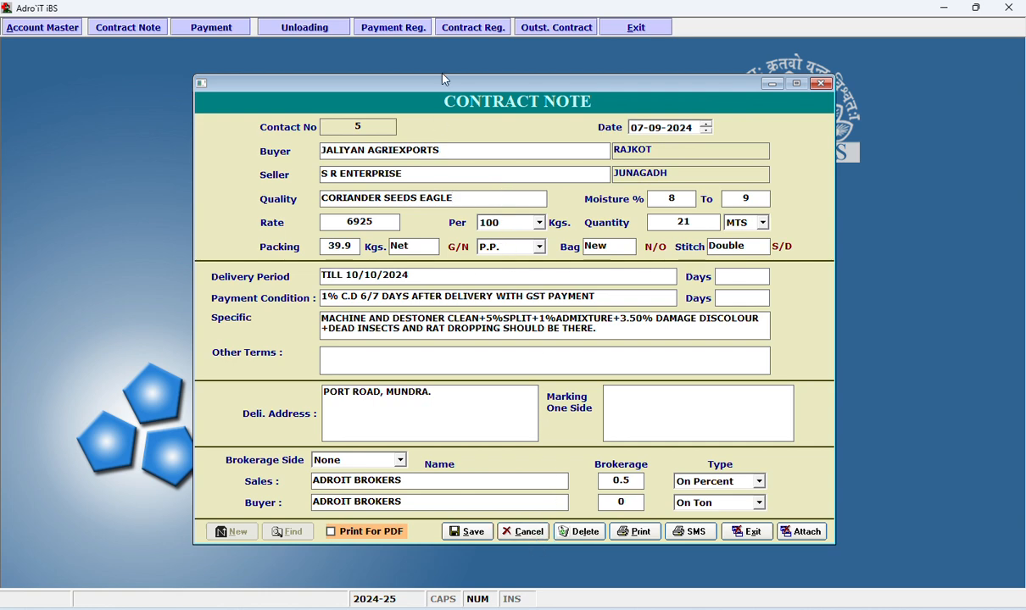
left_click(411, 23)
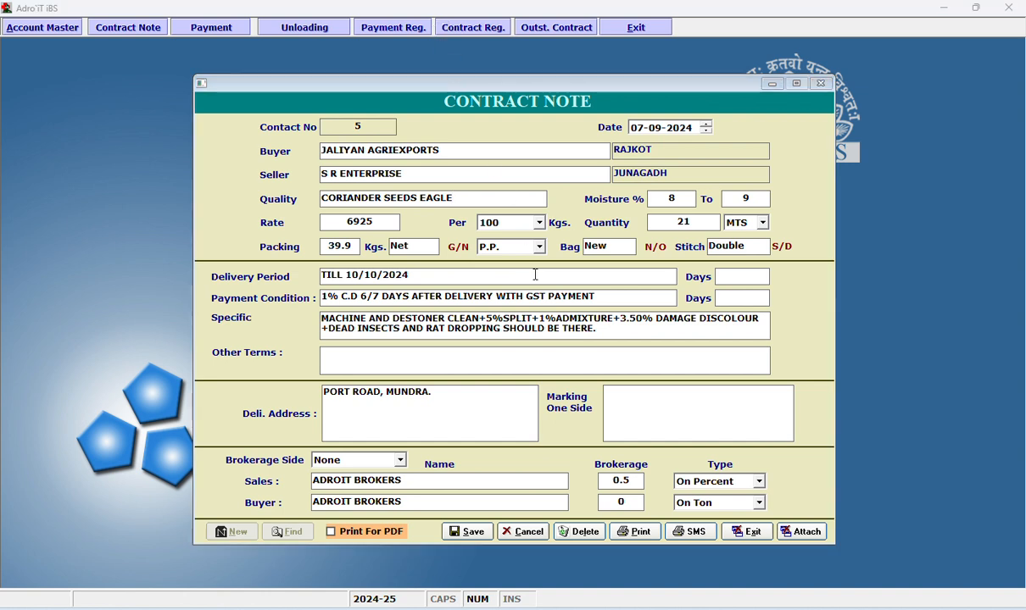
Open the print preview of the JALIYAN AGRIEXPORTS contract note and review it from the header to the notes and signatures.
left_click(642, 532)
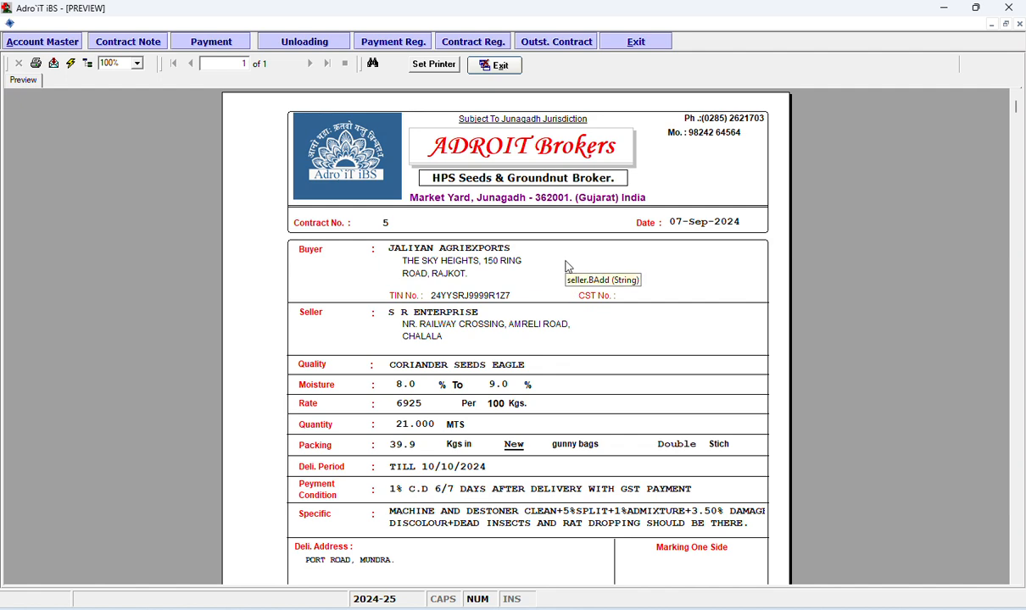
scroll(565, 271, "down", 5)
scroll(567, 267, "up", 5)
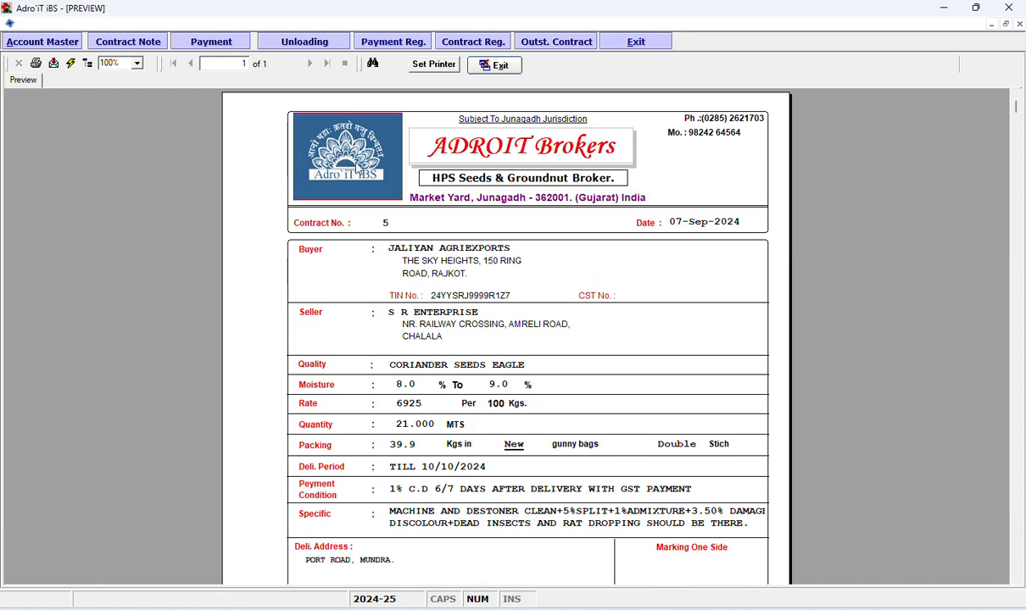
scroll(633, 330, "down", 5)
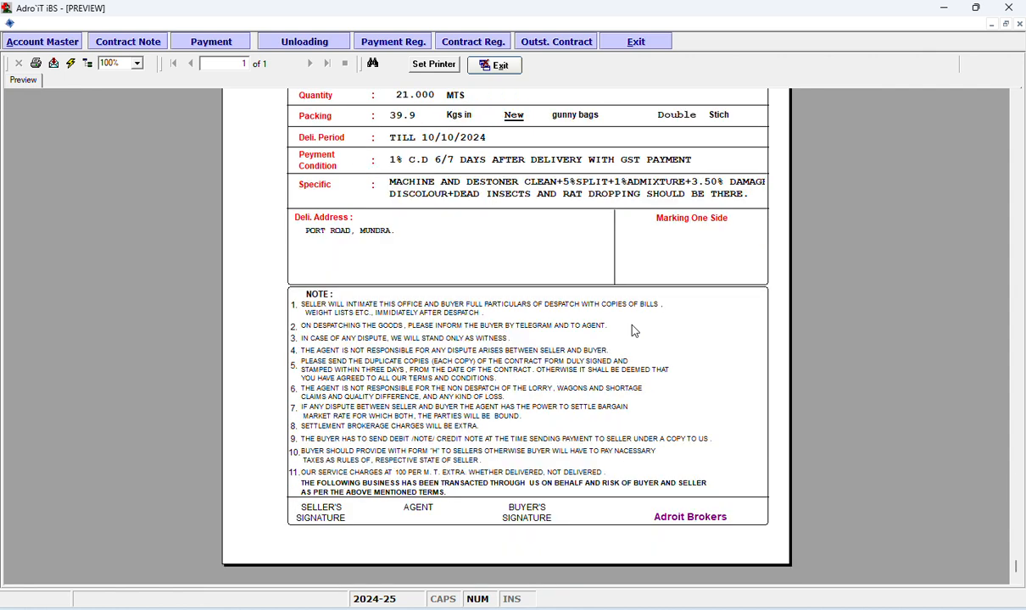
scroll(633, 330, "up", 5)
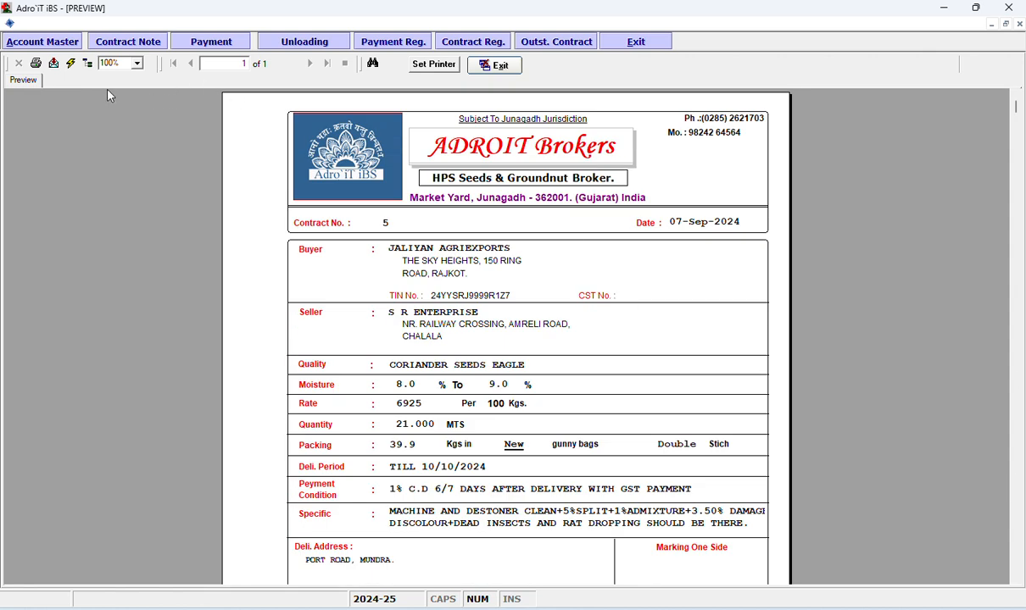
Try exporting all pages of the contract note to PDF, cancel the export, and close the preview and the contract.
left_click(53, 63)
key("Return")
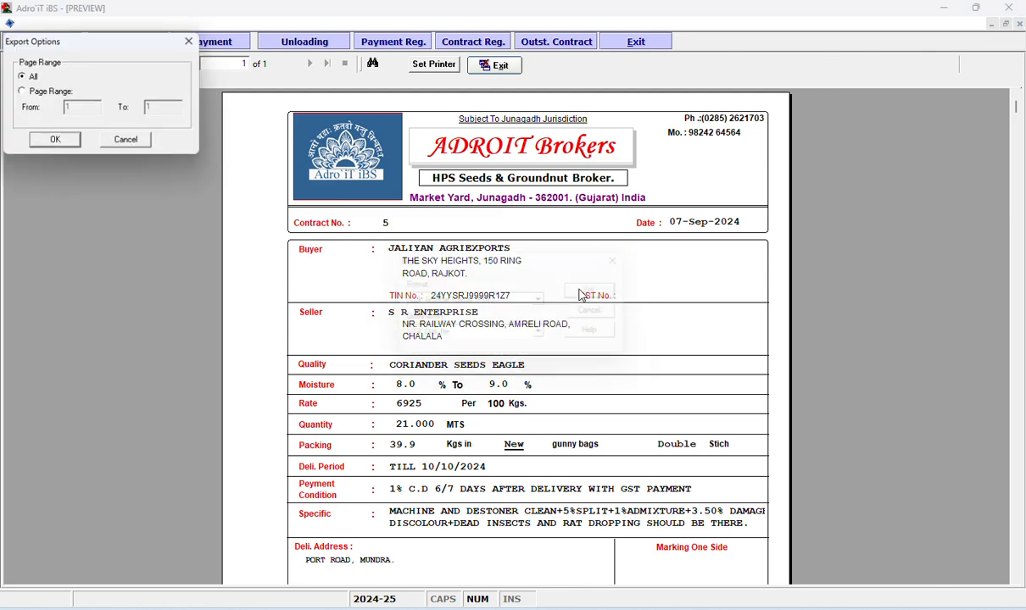
left_click(73, 141)
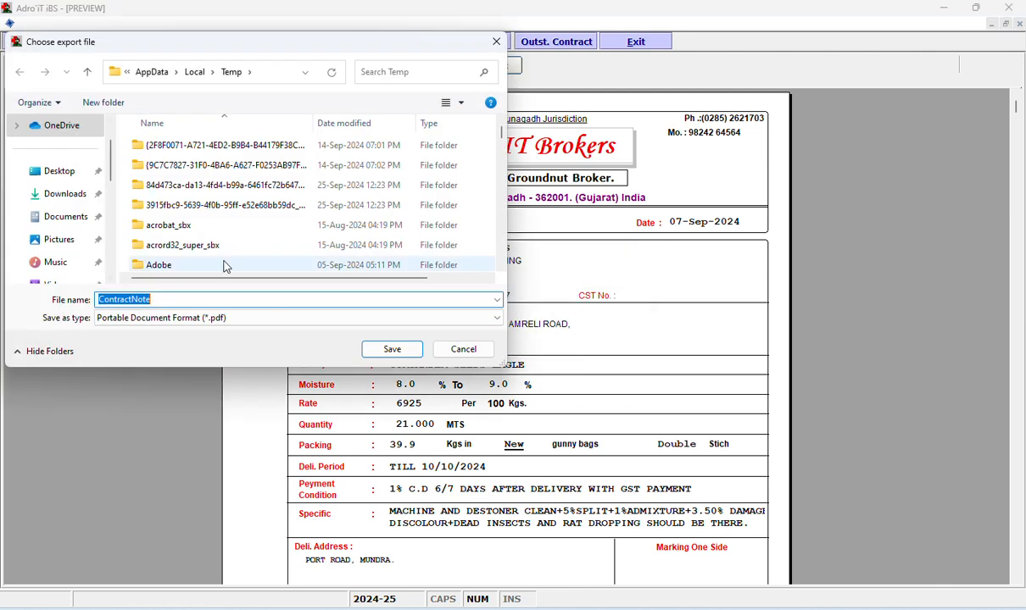
left_click(463, 349)
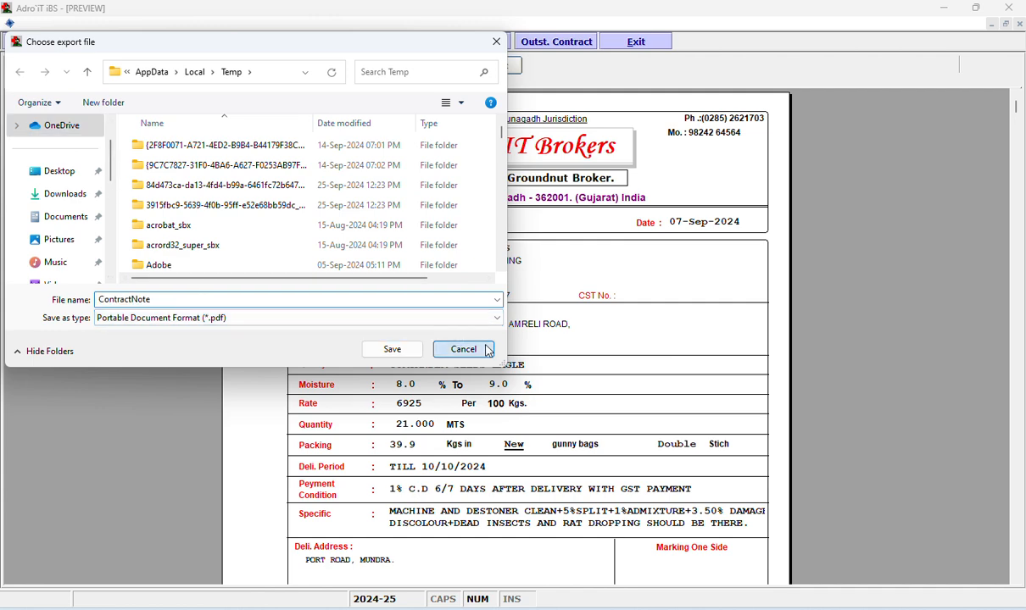
left_click(475, 68)
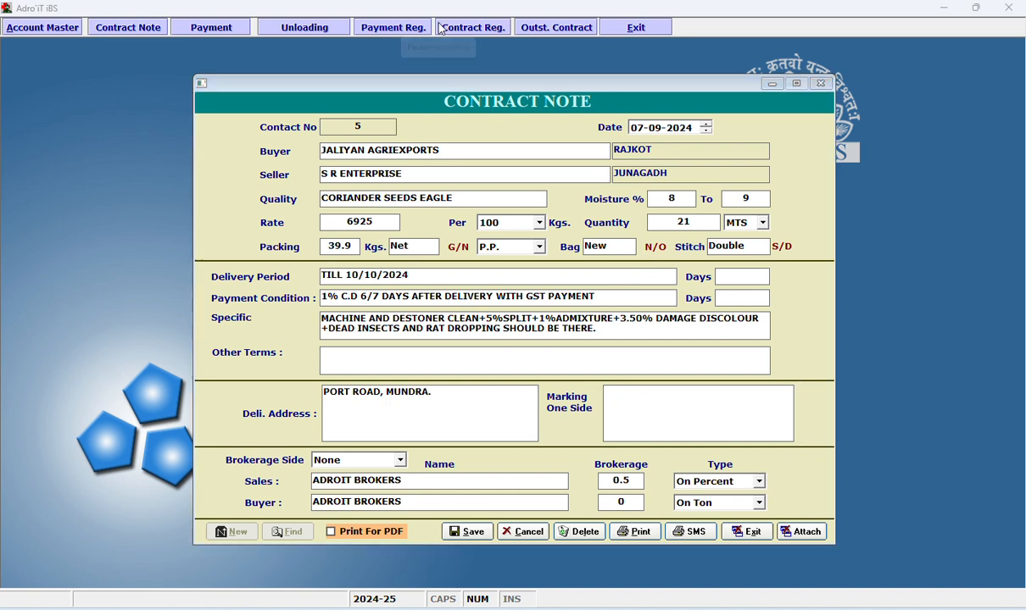
key("Escape")
Start a new RTGS payment voucher with VARSHA INDUSTRIES PVT. LTD. as the party and leave it without saving.
left_click(216, 28)
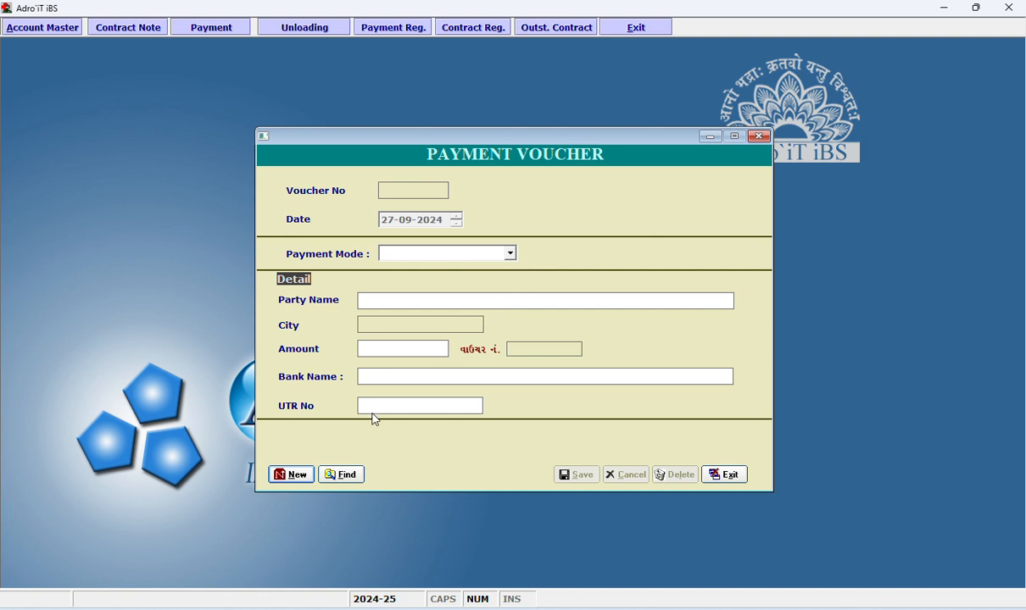
left_click(758, 136)
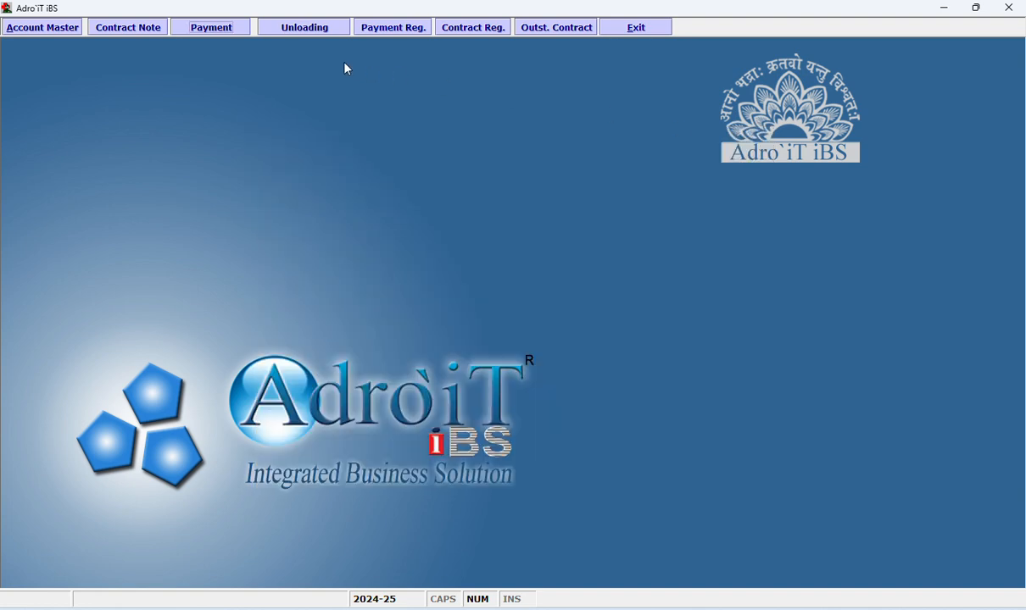
left_click(212, 28)
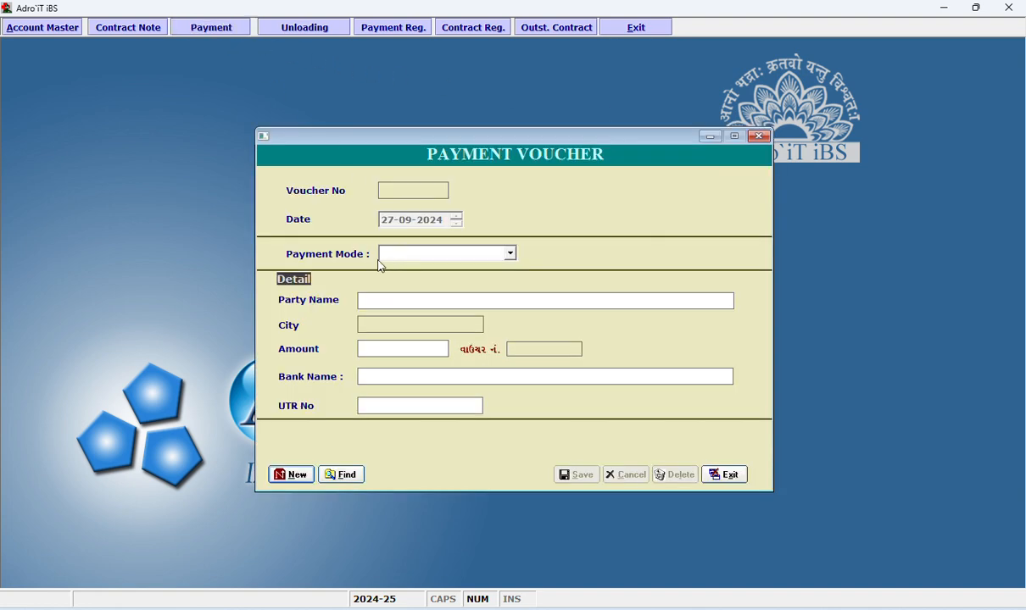
left_click(299, 477)
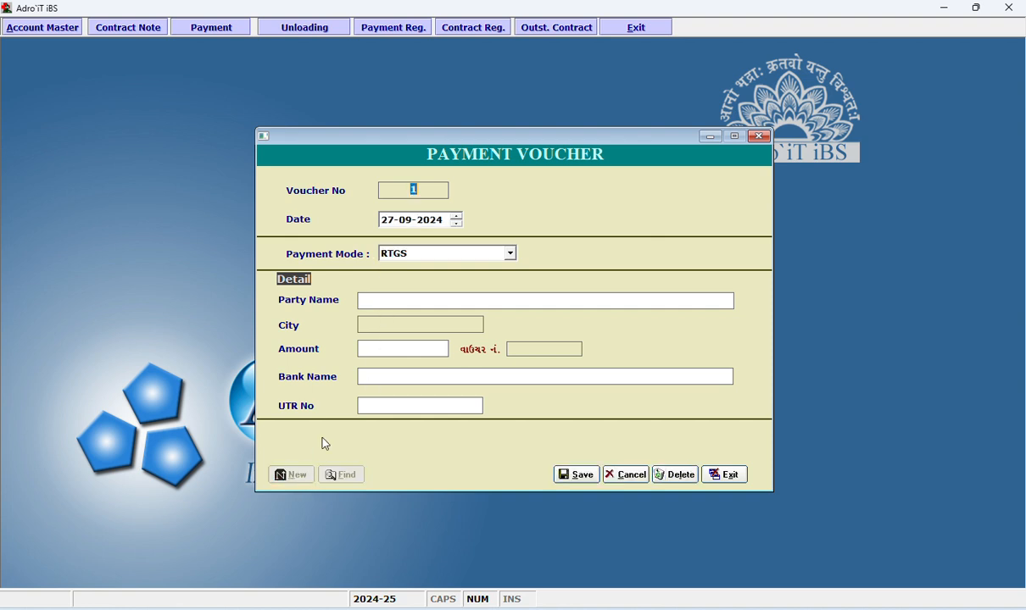
key("Return")
key("Return")
key("Return")
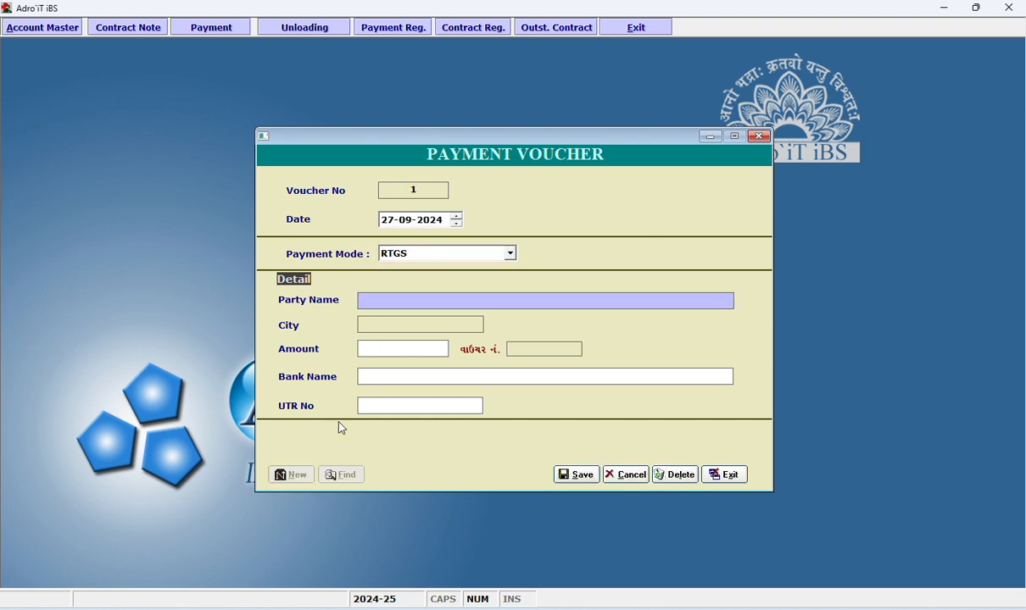
key("Return")
type("va")
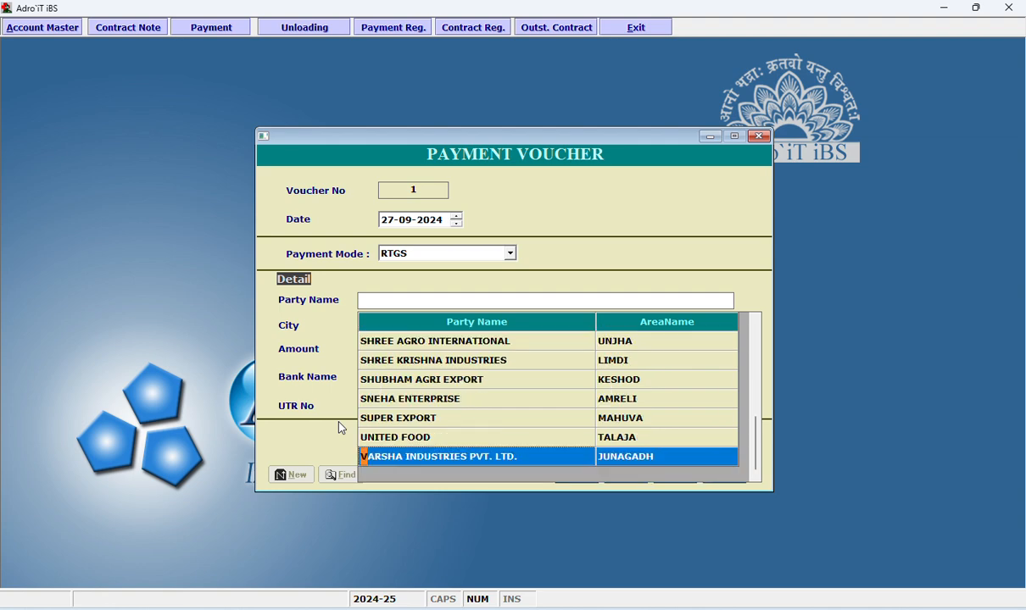
key("Return")
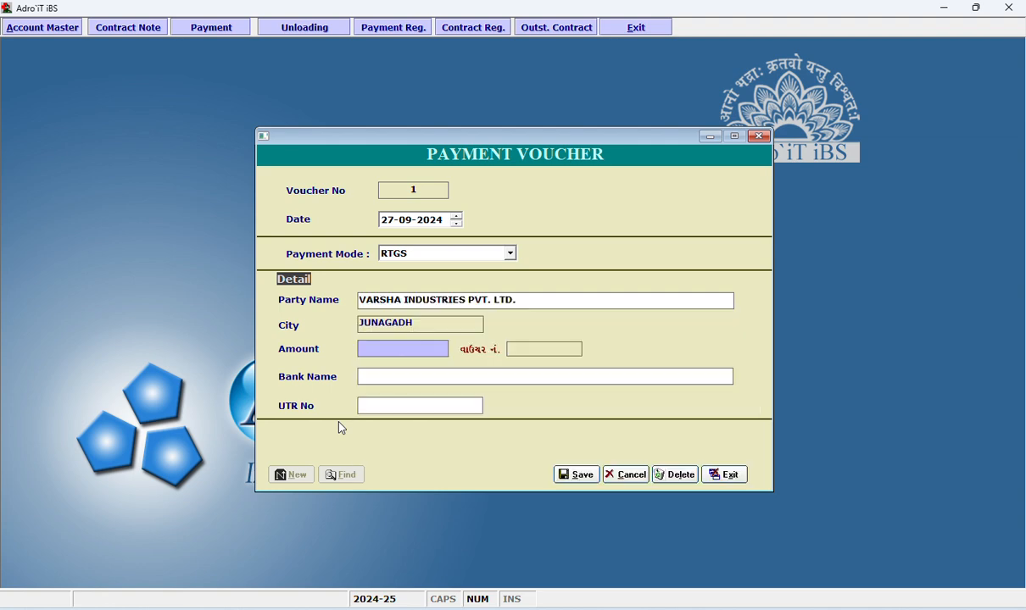
left_click(725, 477)
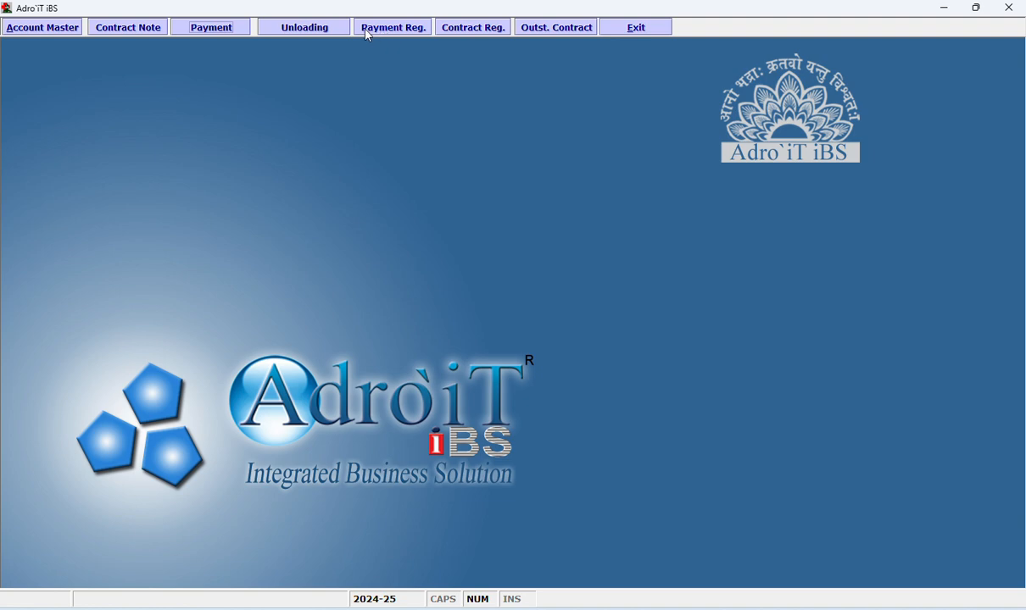
Open the Unloading entry form to view its fields, and close it.
left_click(307, 28)
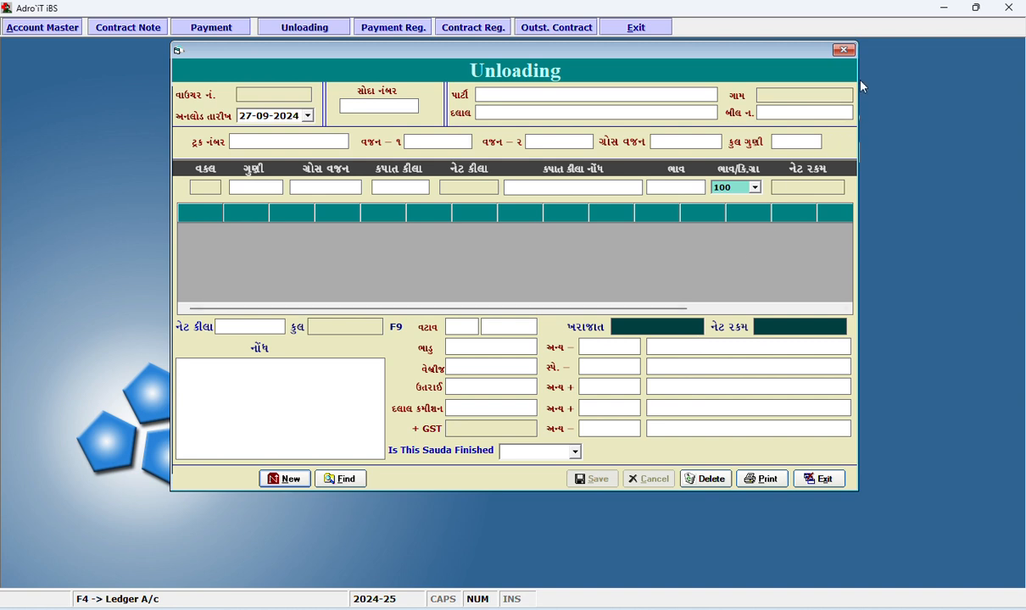
left_click(843, 50)
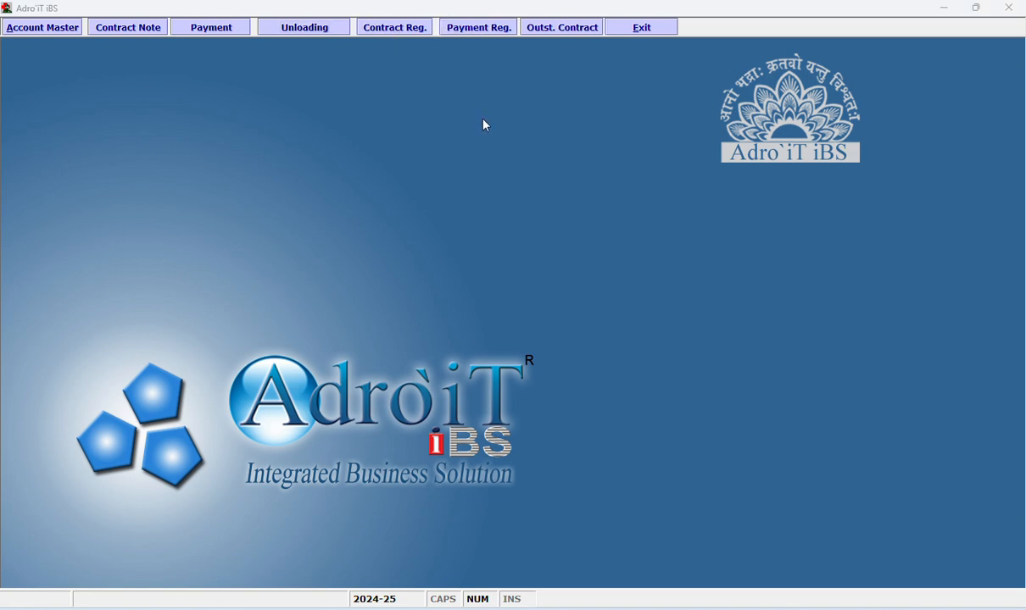
Open the Contract Note Register, set its start date to 01-04-2024, and refresh the list.
left_click(391, 28)
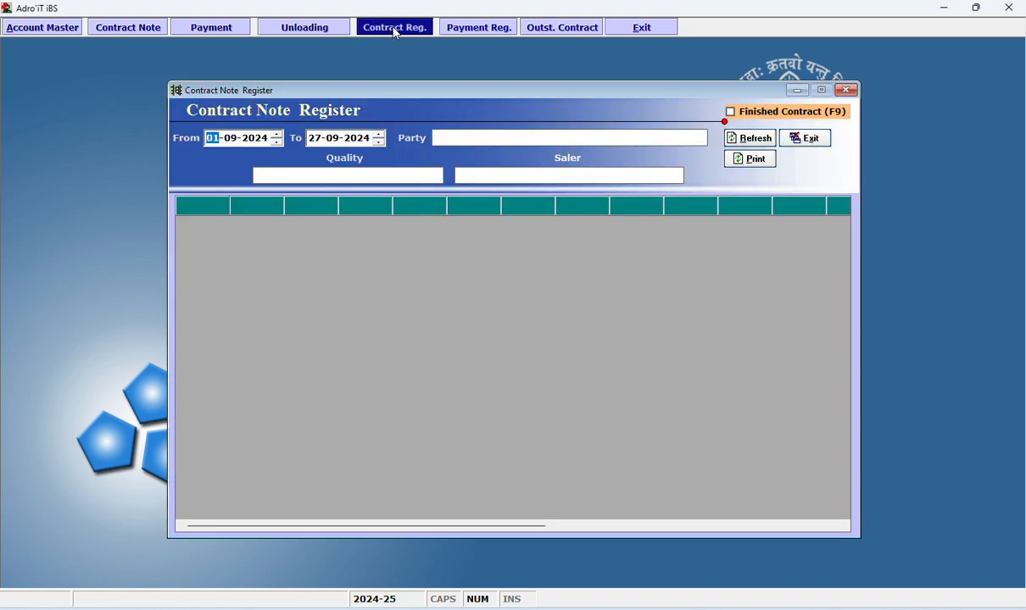
left_click_drag(389, 99, 343, 100)
left_click(184, 140)
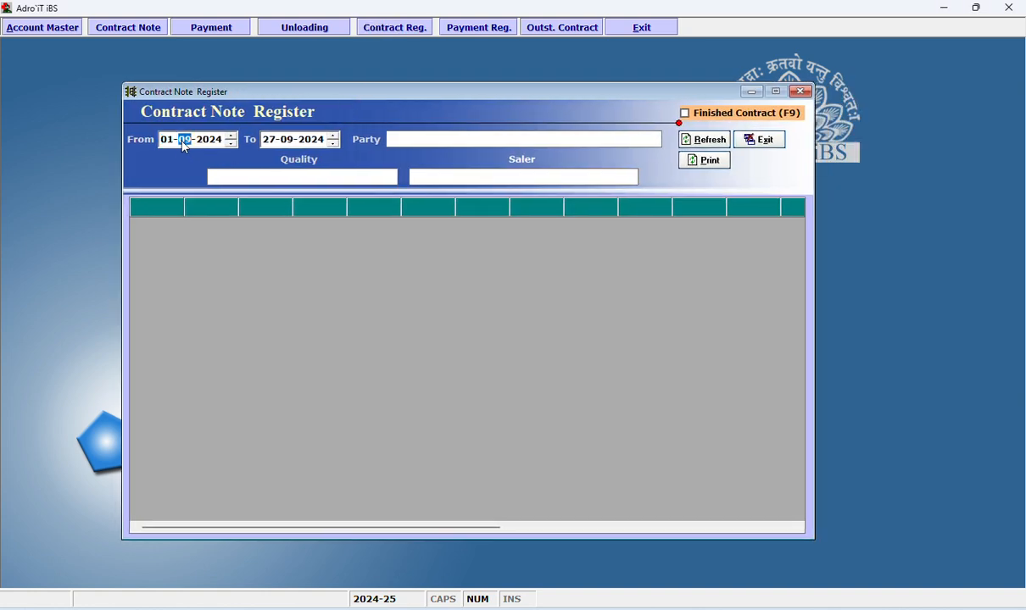
type("04")
left_click(709, 140)
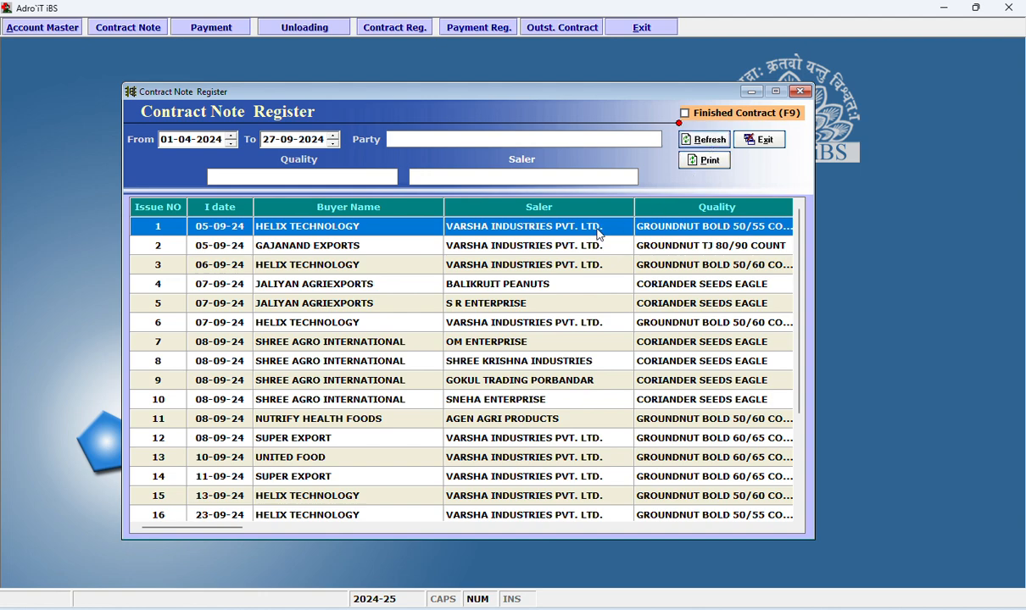
Browse the register's contracts down to the total row and review the printout preview of the full list.
left_click(544, 246)
key("Up")
key("Down")
key("Down")
key("Down")
key("Down")
key("Down")
key("Down")
key("Down")
key("Down")
key("Down")
key("Down")
key("Down")
key("Down")
key("Down")
key("Down")
key("Down")
key("Down")
key("Down")
key("Down")
key("Down")
key("Down")
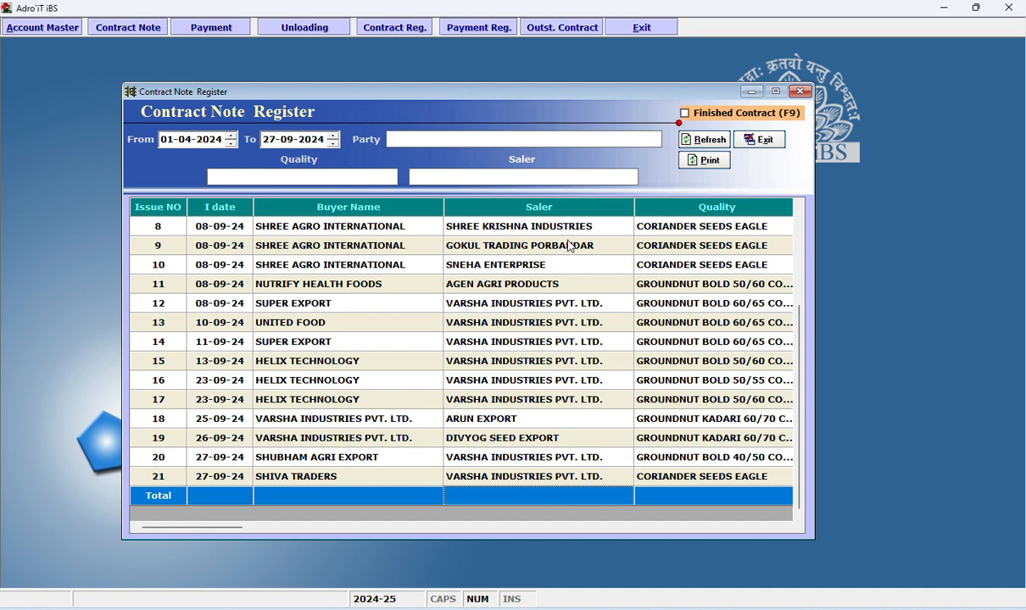
left_click(709, 163)
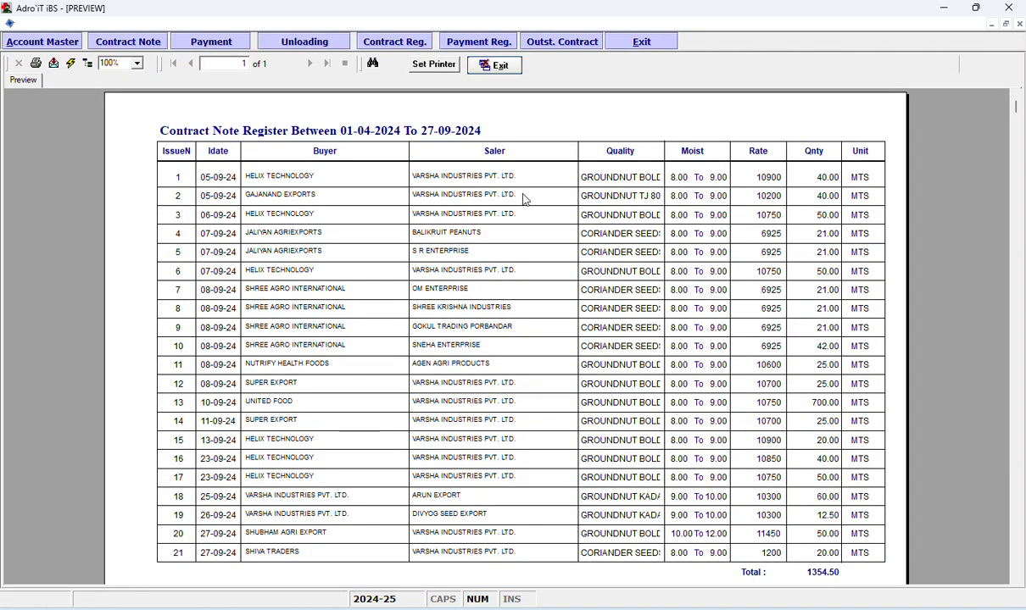
scroll(523, 199, "down", 3)
scroll(523, 198, "up", 3)
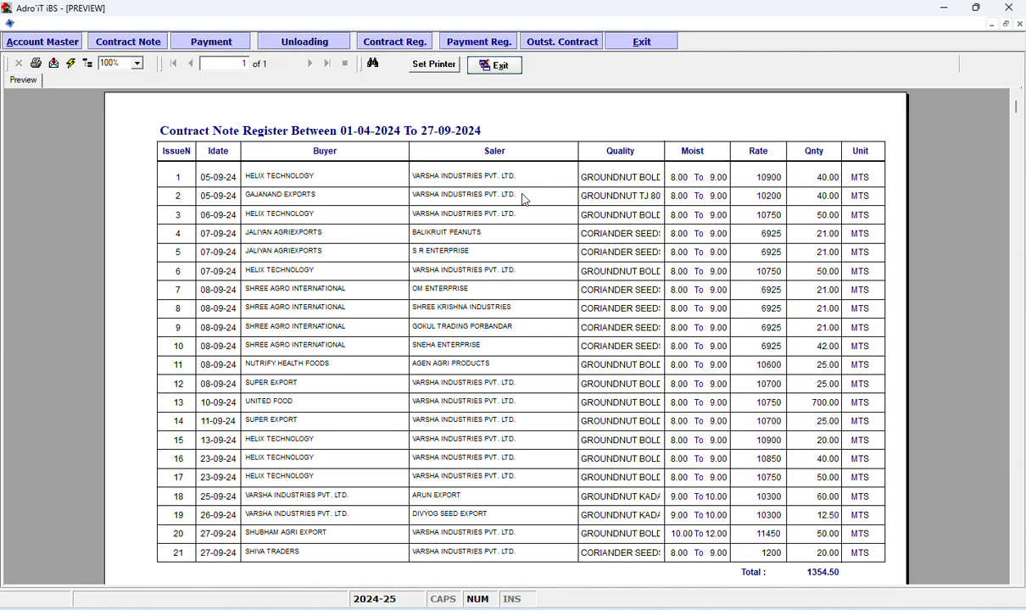
left_click(500, 66)
Filter the Contract Note Register by the party VARSHA INDUSTRIES PVT. LTD.
left_click(509, 139)
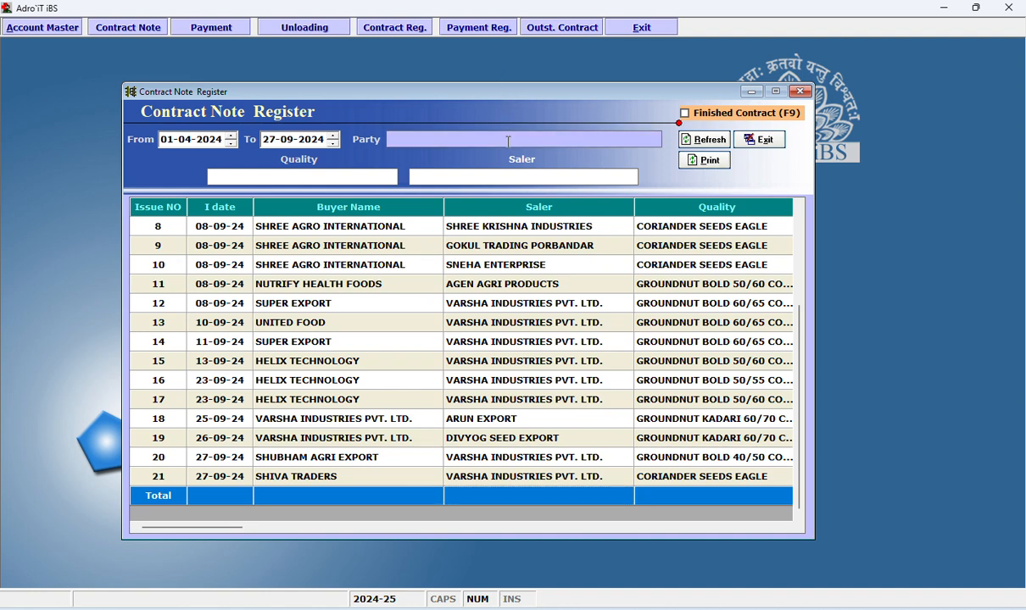
key("Return")
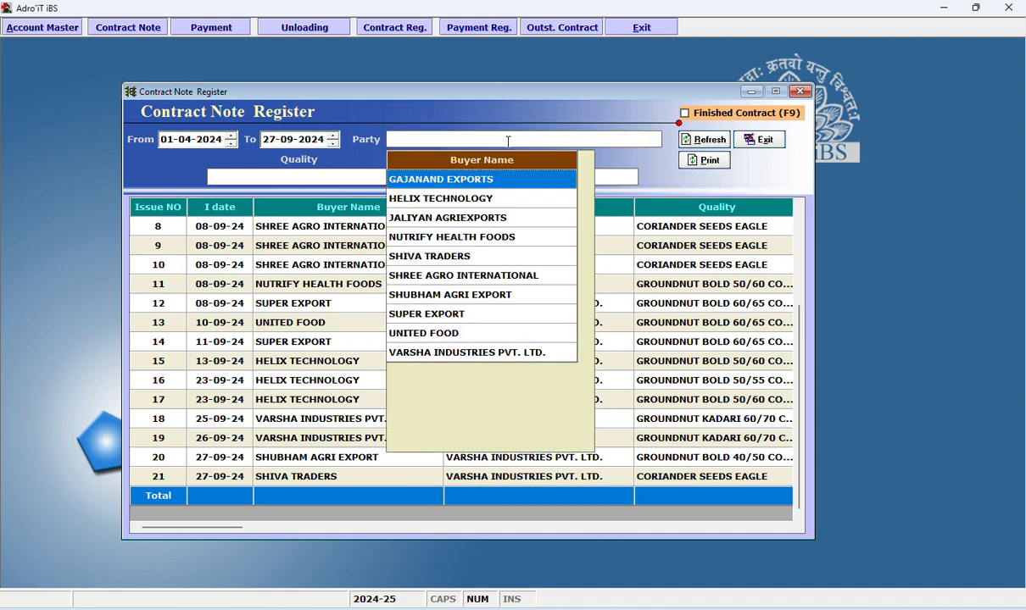
key("v")
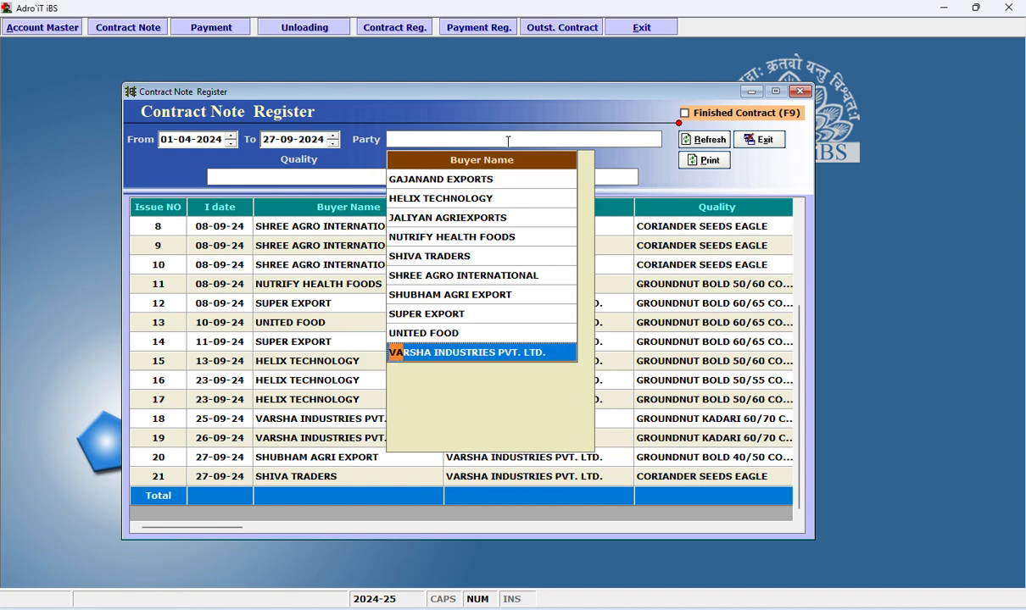
key("Return")
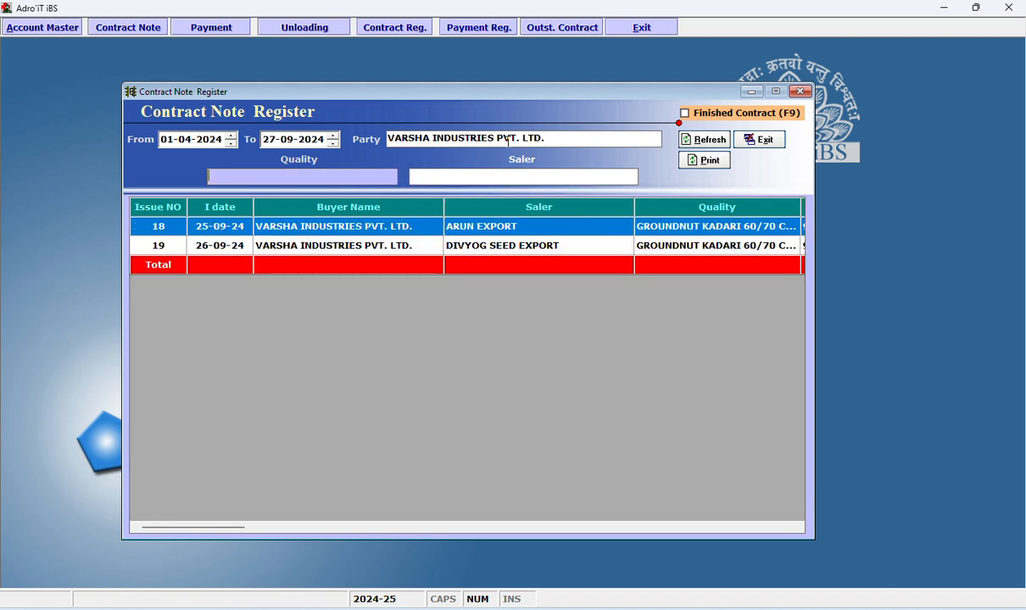
Filter the Contract Note Register by the party HELIX TECHNOLOGY and view the printout preview of the filtered list.
left_click(612, 136)
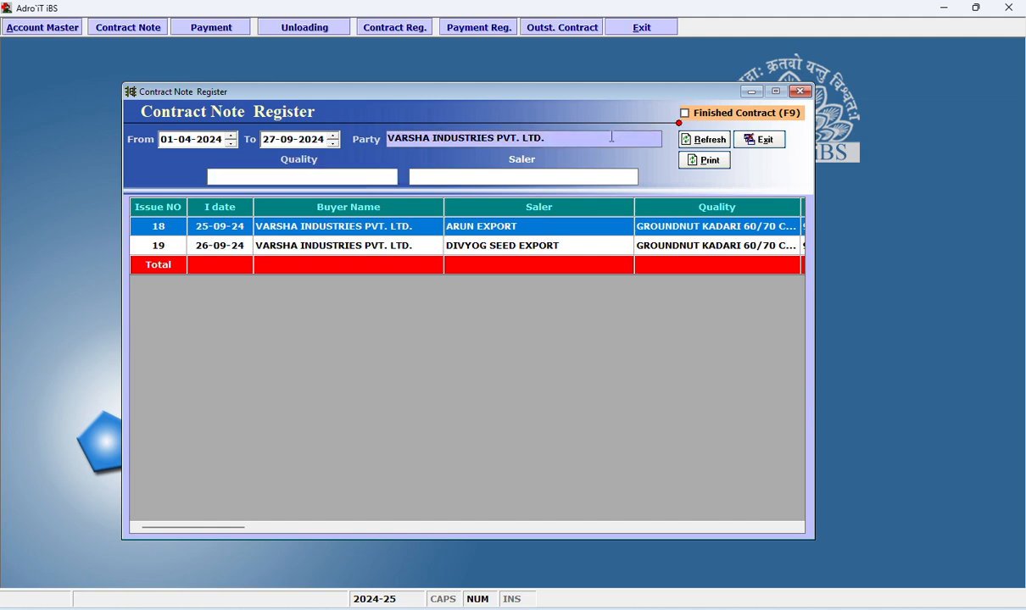
key("Return")
key("h")
key("Down")
key("Up")
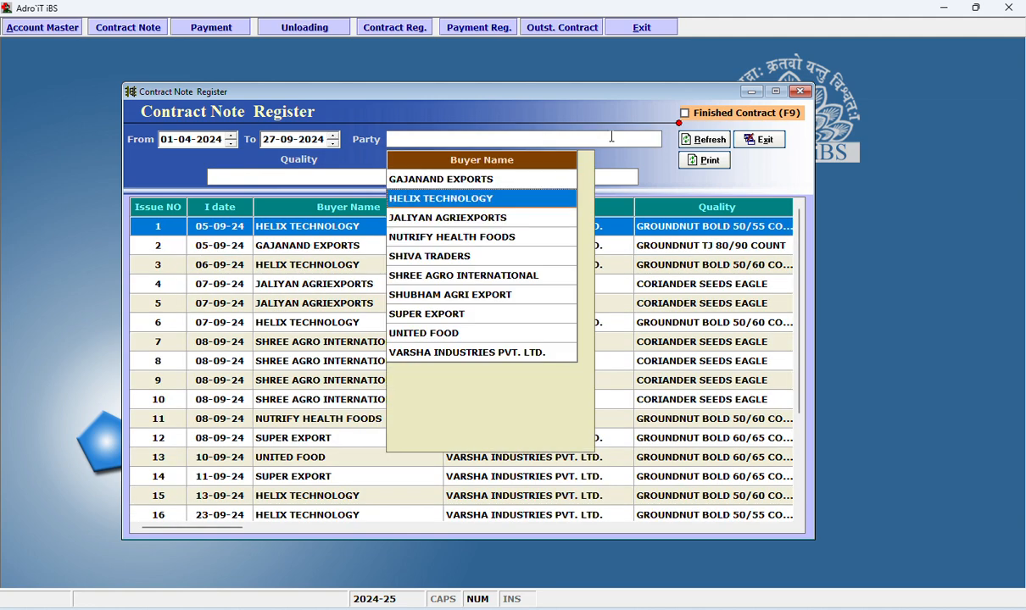
key("Return")
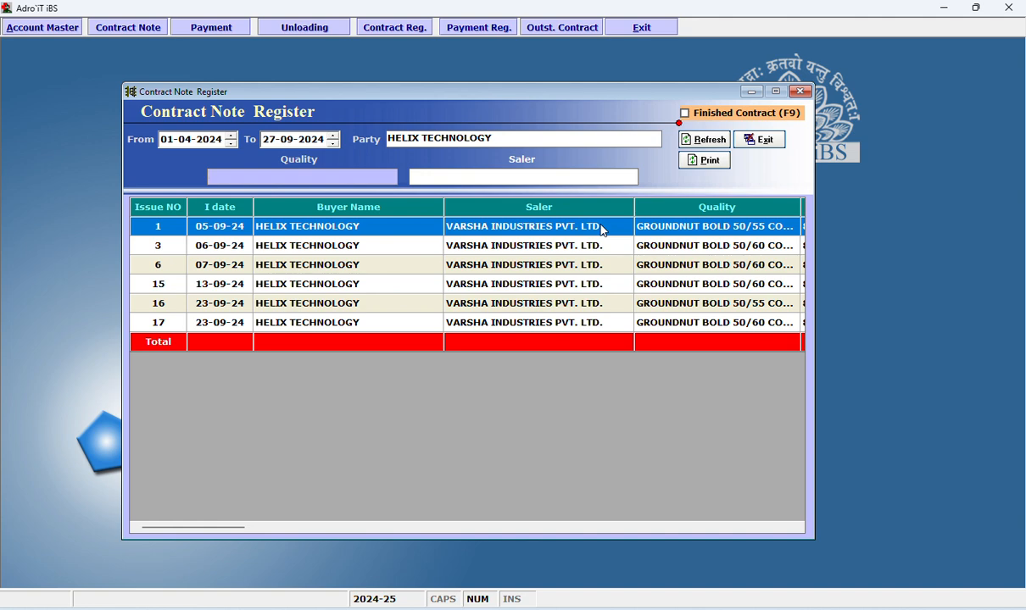
left_click(712, 164)
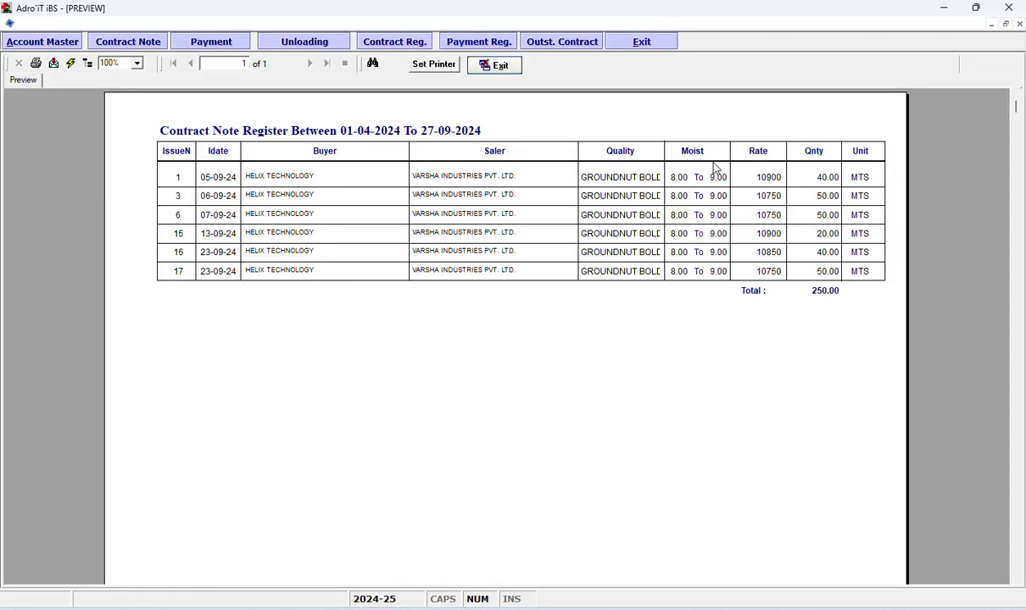
left_click(499, 70)
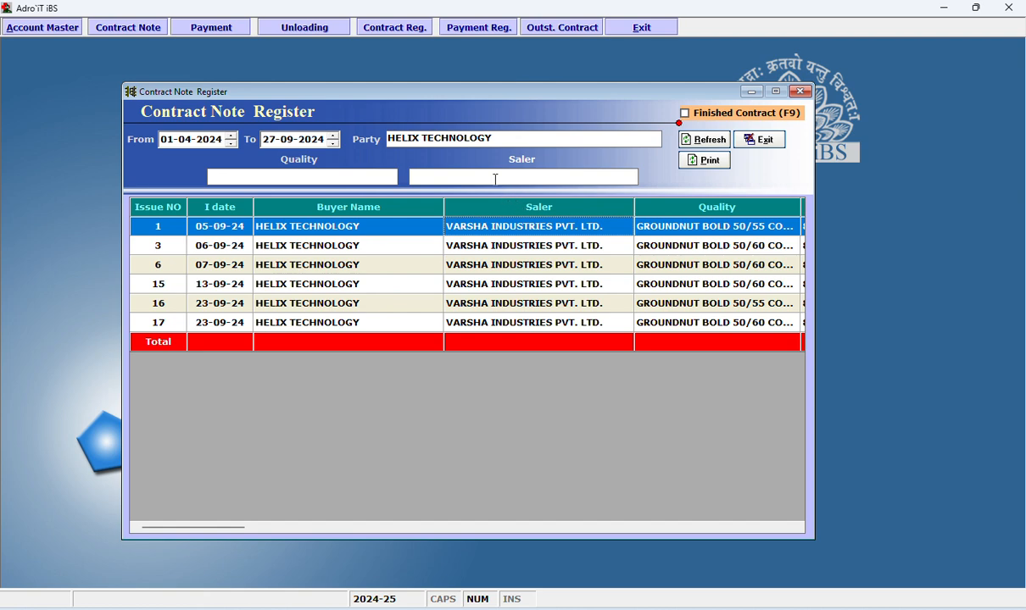
View the register's Quality filter options without picking one, and move on to the Saler filter.
left_click(357, 176)
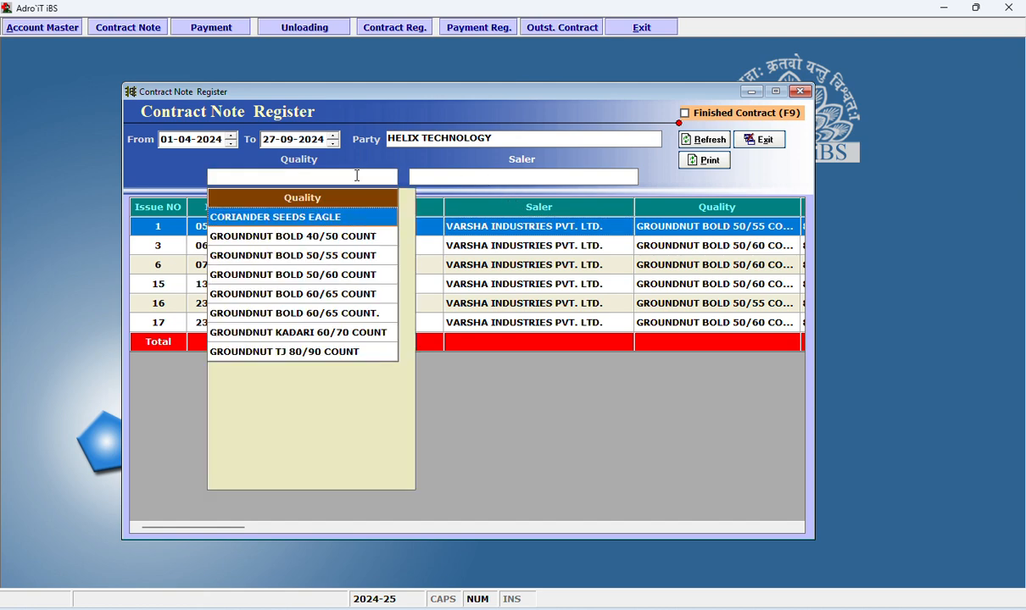
key("Escape")
left_click(462, 176)
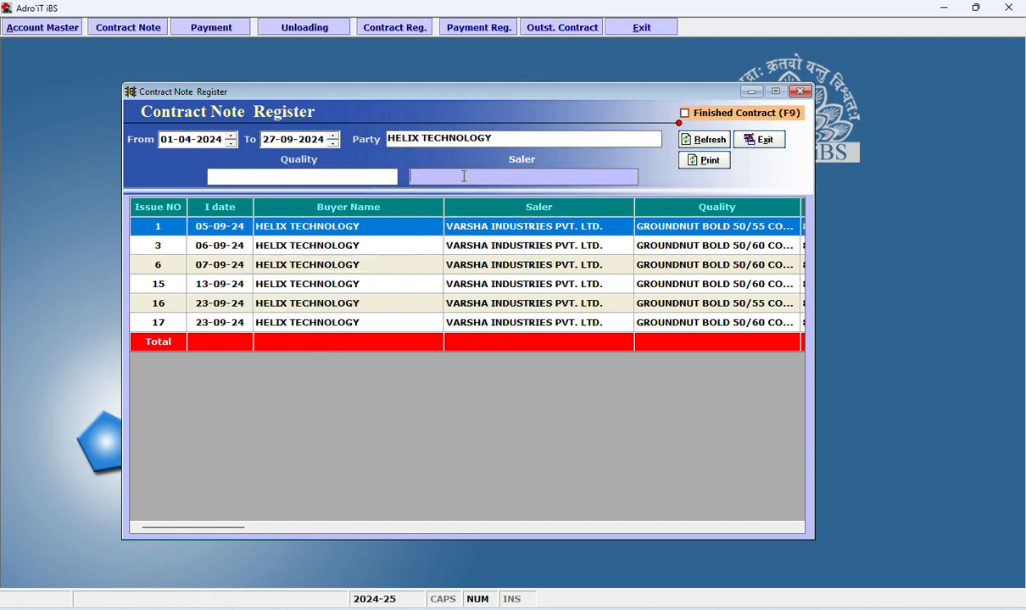
Clear the party filter of the Contract Note Register and view the printout preview of the unfiltered list.
left_click(515, 140)
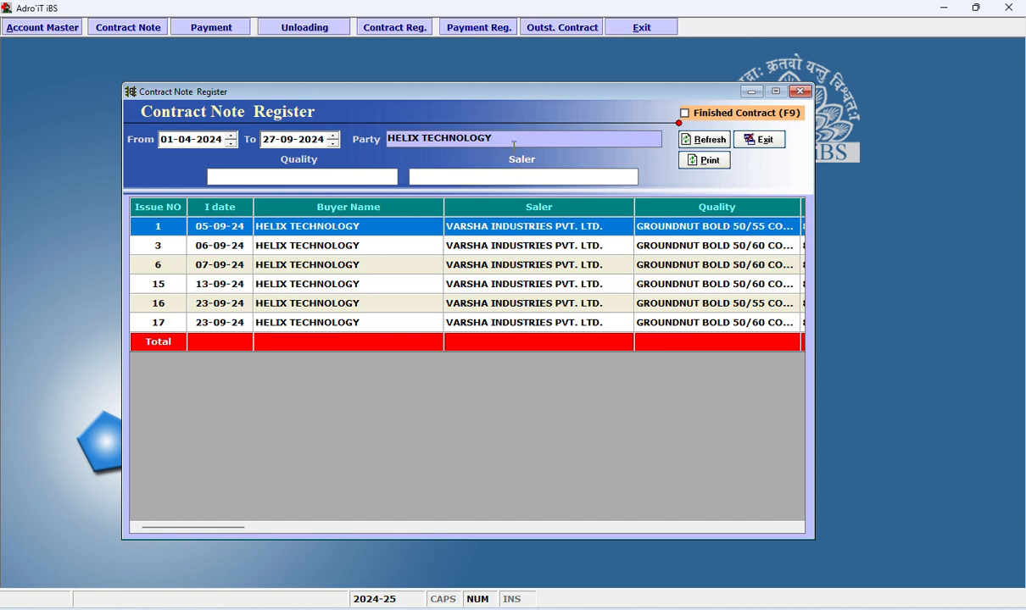
key("Delete")
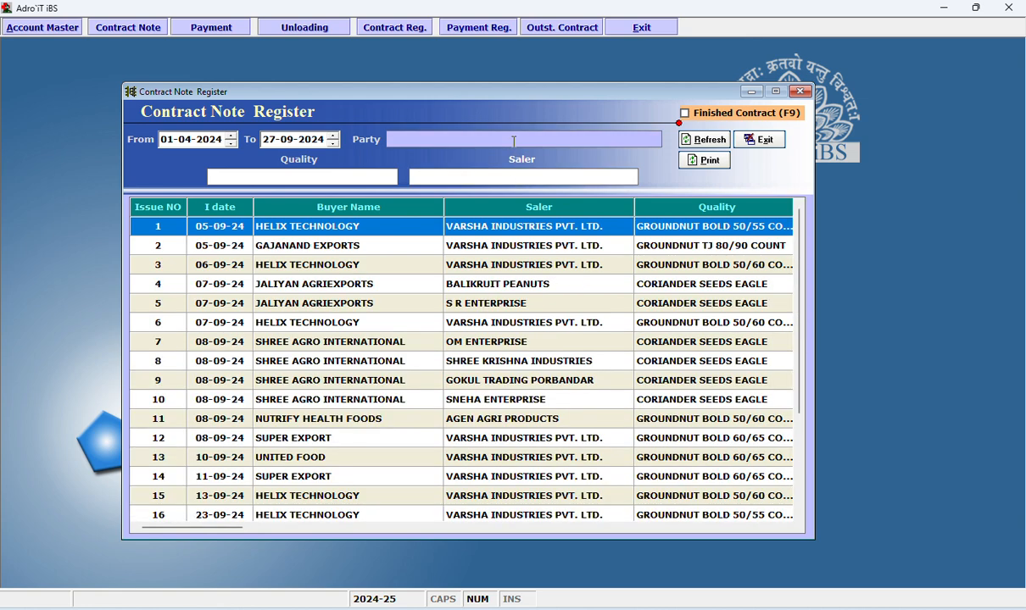
left_click(700, 164)
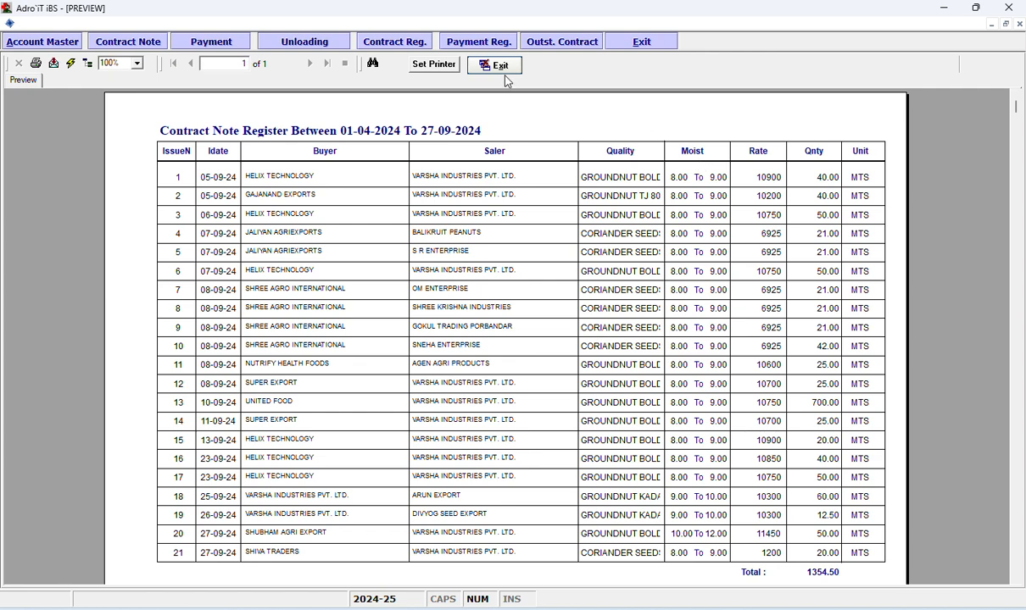
left_click(506, 68)
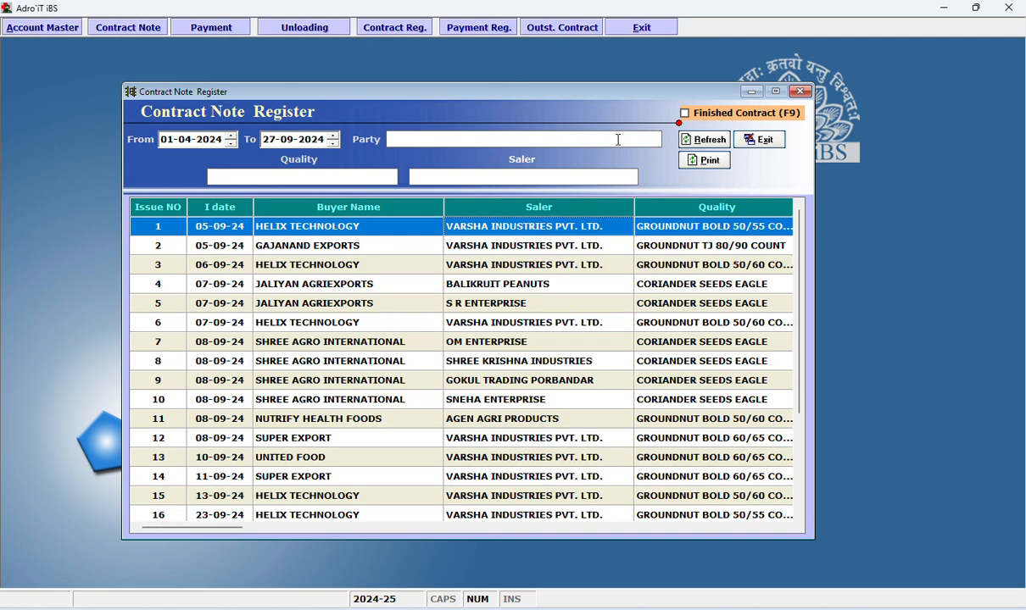
left_click(764, 141)
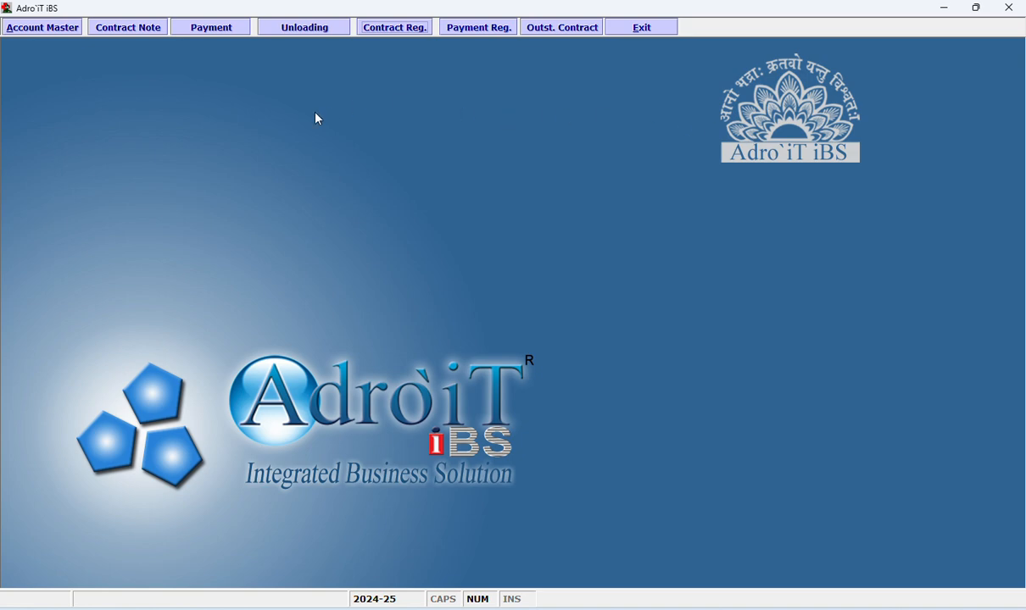
Open the Brokerage Register and show its summary for the period 01-04-2024 to 27-09-2024.
right_click(318, 119)
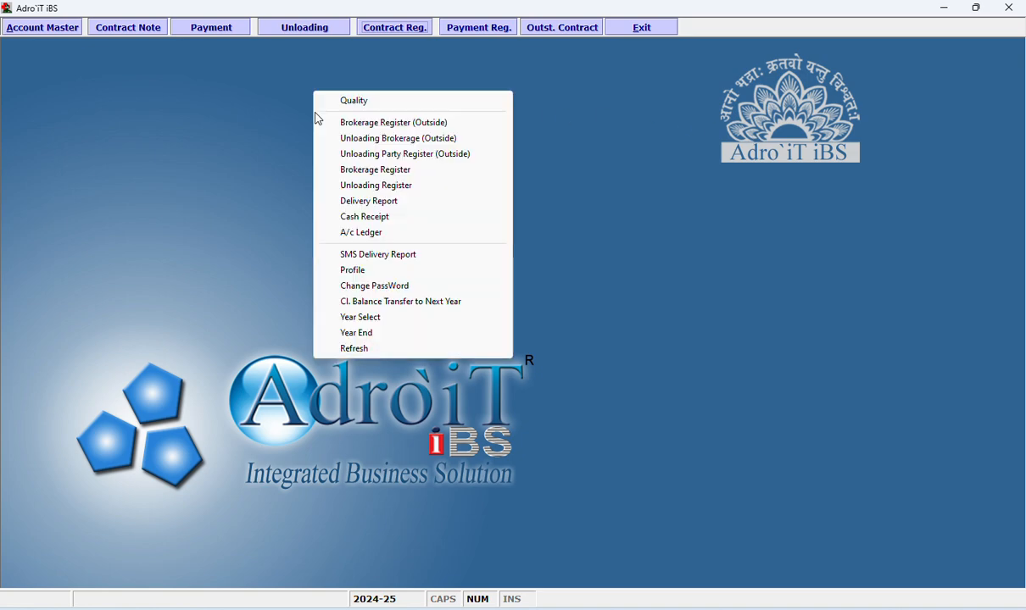
right_click(230, 128)
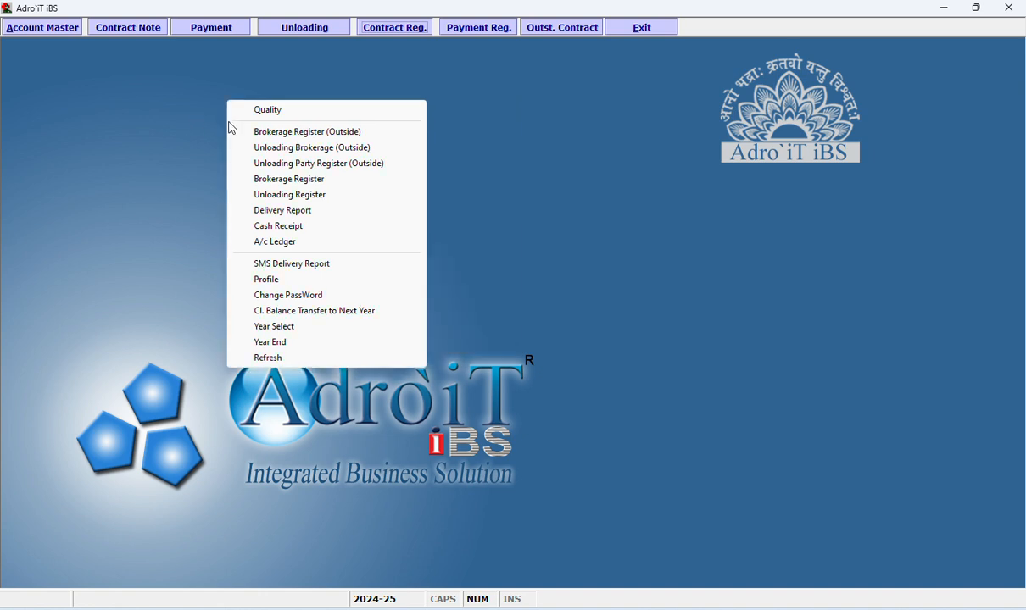
left_click(295, 178)
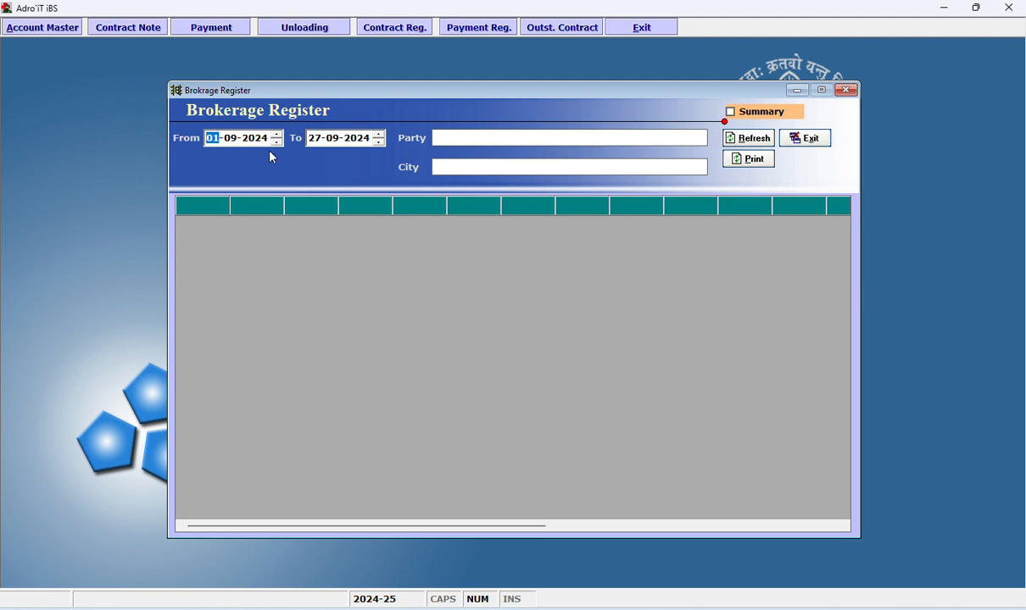
left_click(232, 142)
key("Return")
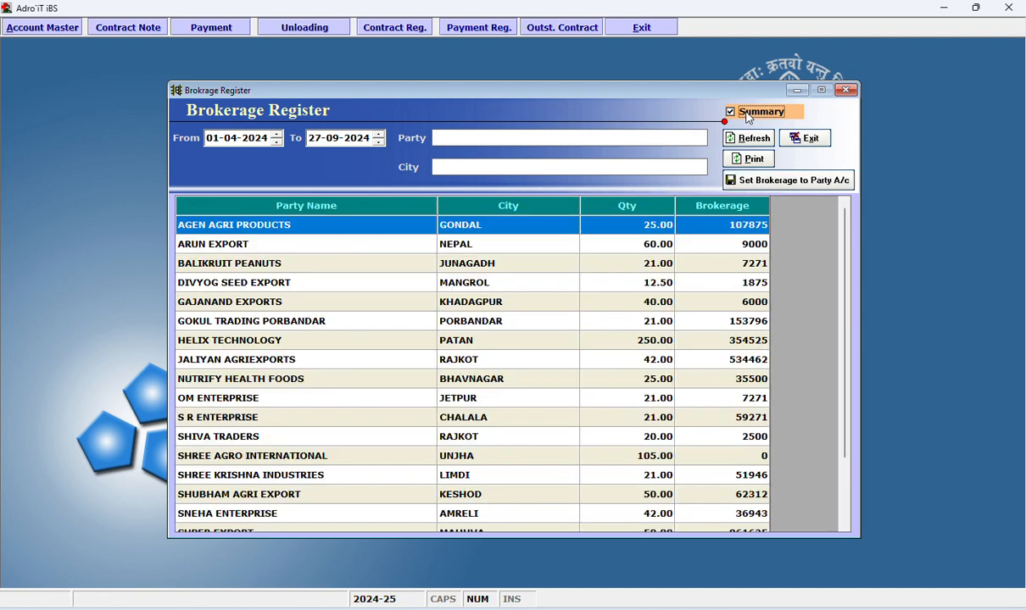
Examine the city, quantity and brokerage columns of the party-wise brokerage summary.
left_click(508, 252)
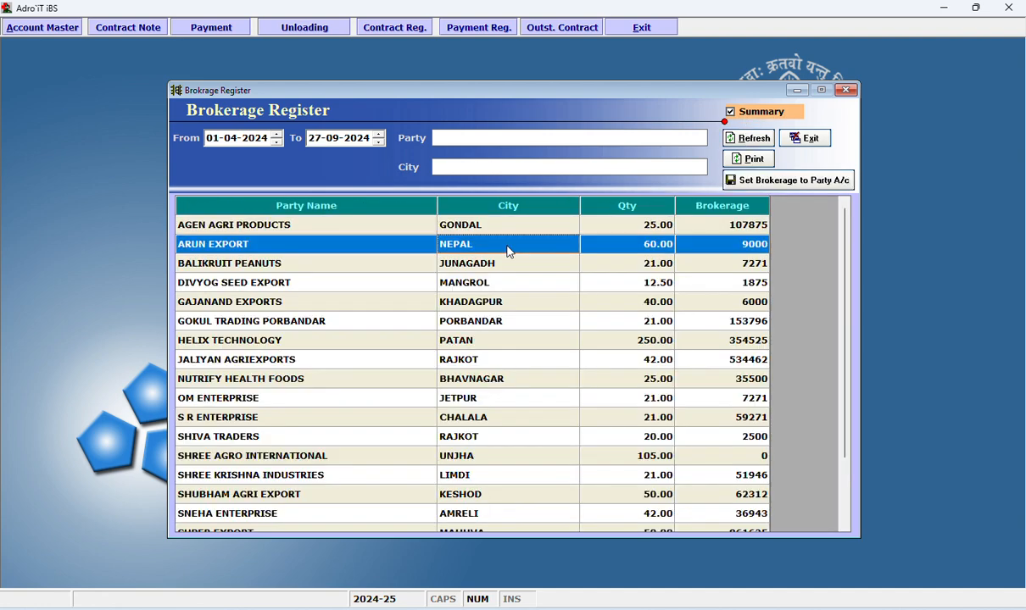
key("ctrl+Down")
key("ctrl+Up")
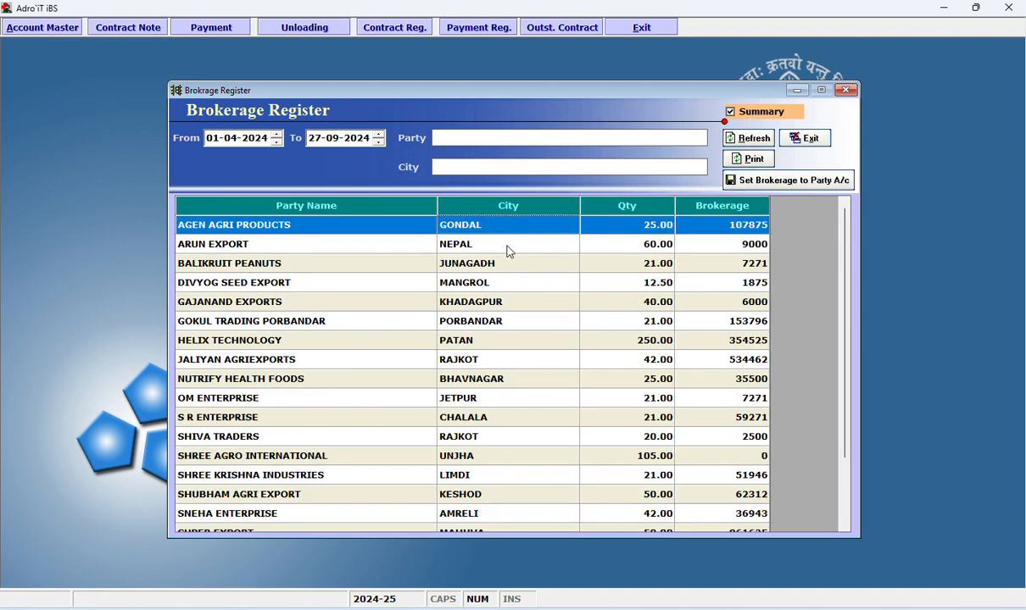
left_click(619, 230)
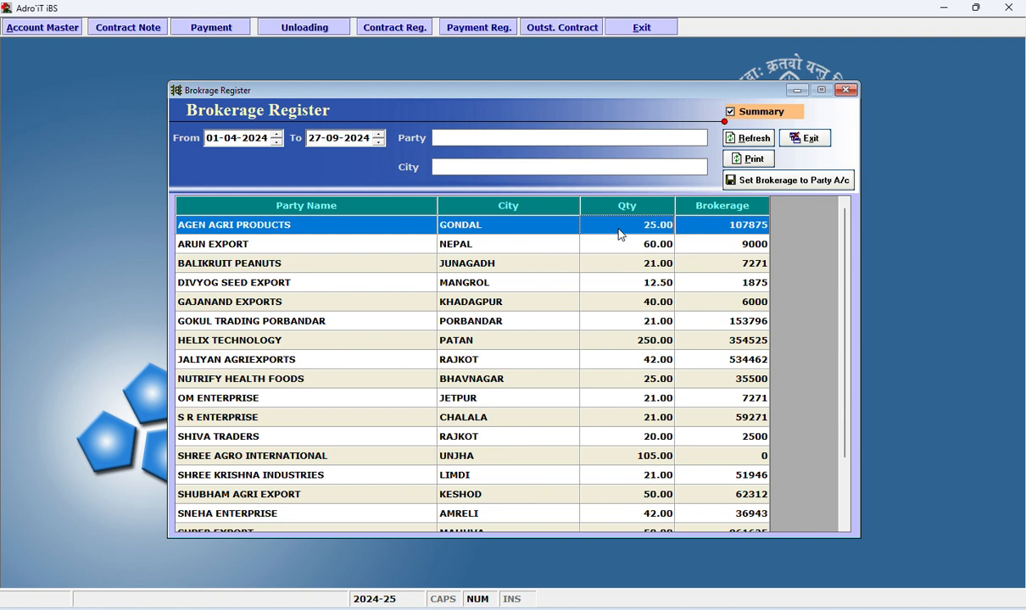
left_click(720, 231)
Review the city and brokerage figures in the printout preview of the brokerage summary.
left_click(751, 159)
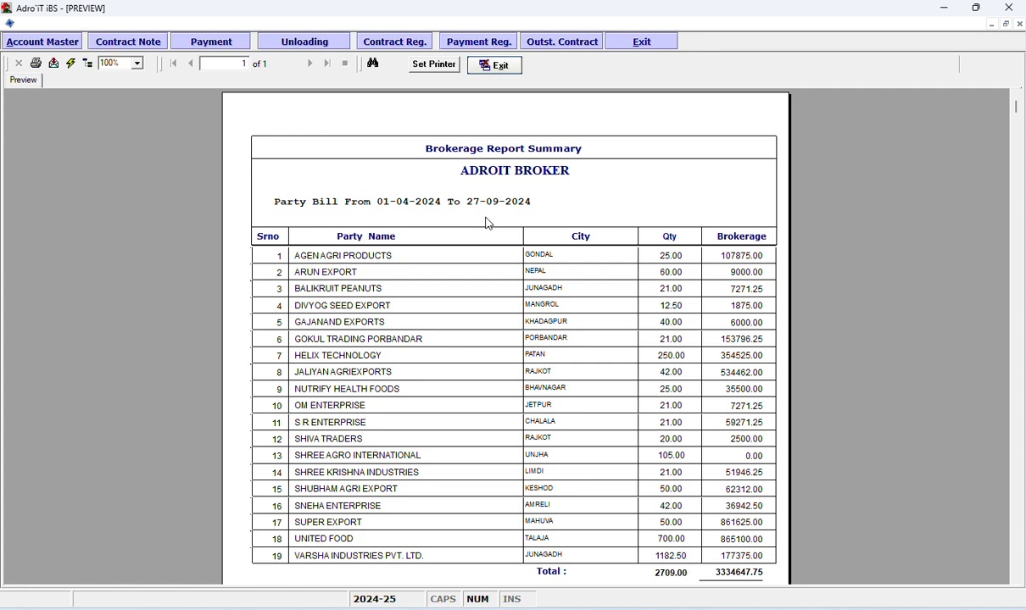
left_click(610, 258)
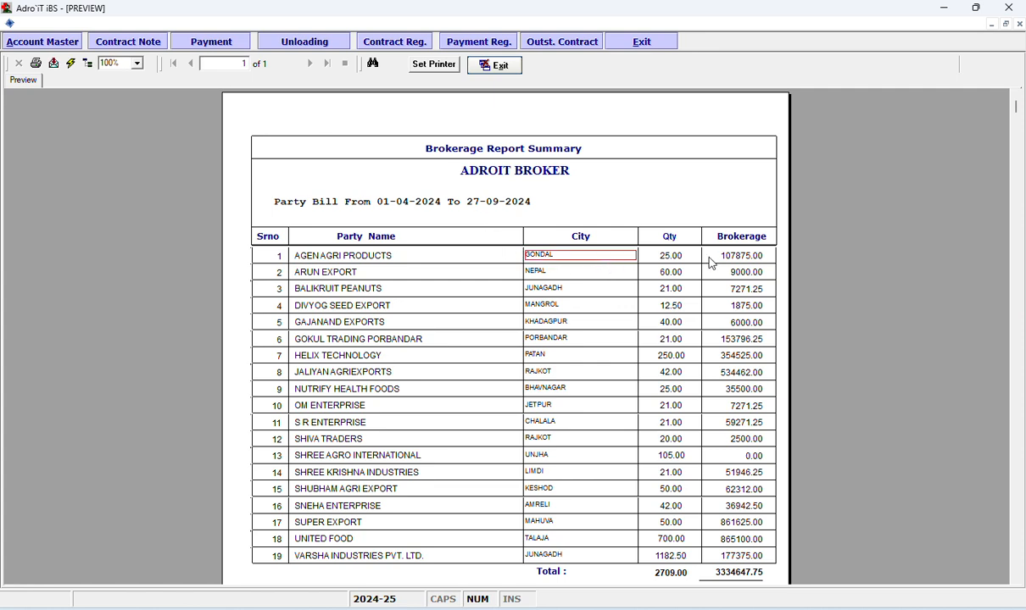
left_click(726, 256)
scroll(727, 314, "down", 3)
scroll(723, 330, "up", 3)
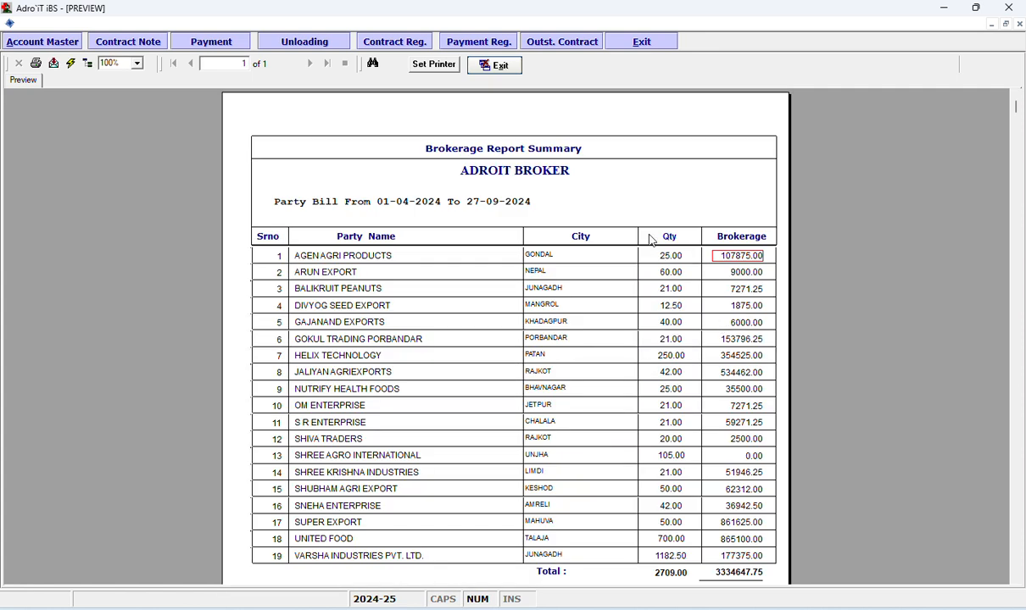
left_click(498, 68)
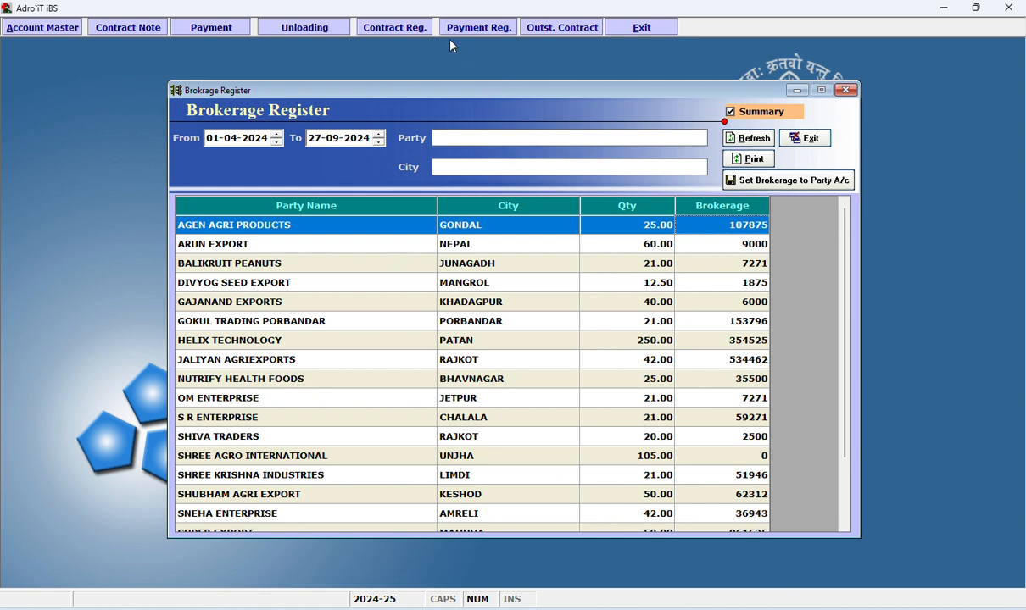
Switch the Brokerage Register from summary to detail and filter it by the party VARSHA INDUSTRIES PVT. LTD.
left_click(760, 118)
left_click(760, 116)
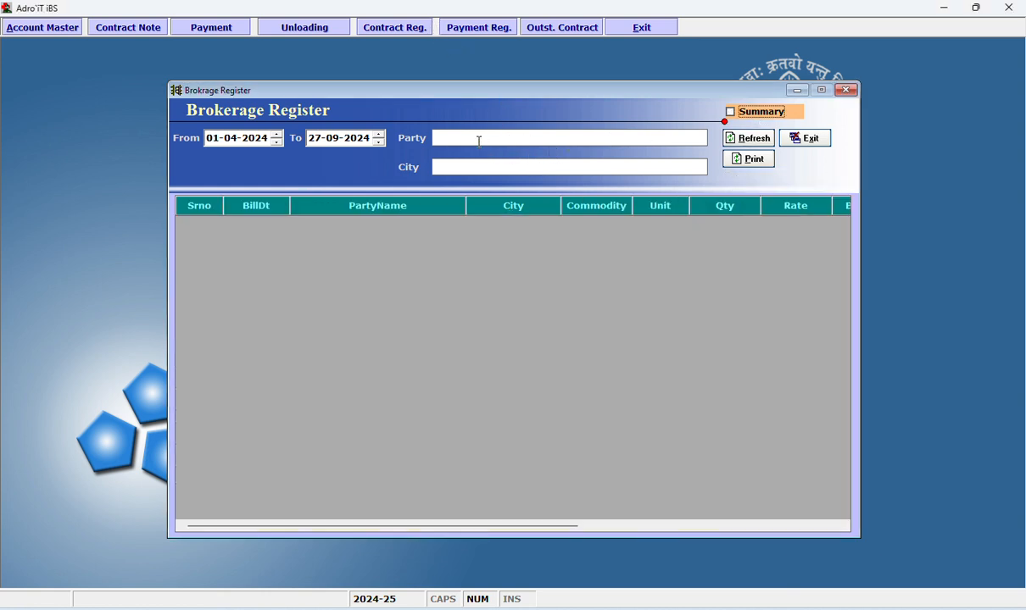
left_click(477, 140)
key("Return")
type("vars")
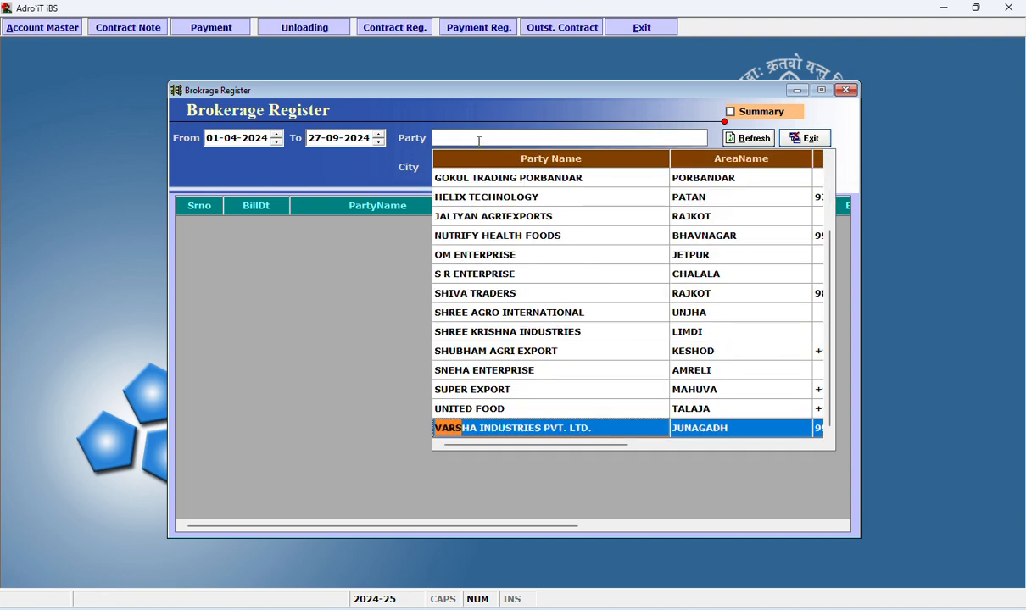
key("Return")
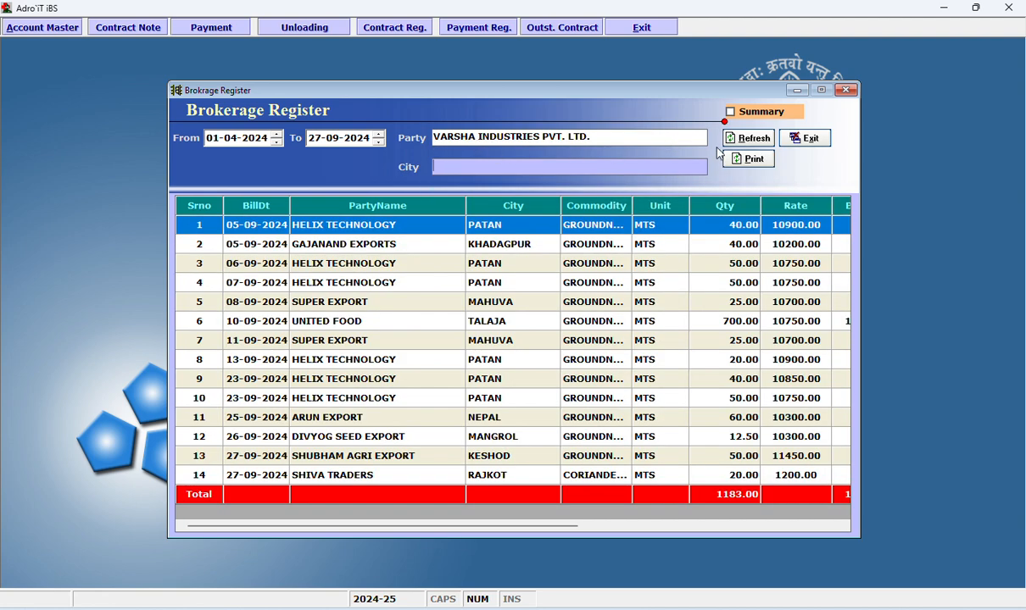
Review the printout preview of the detailed brokerage report for VARSHA INDUSTRIES PVT. LTD.
left_click(742, 162)
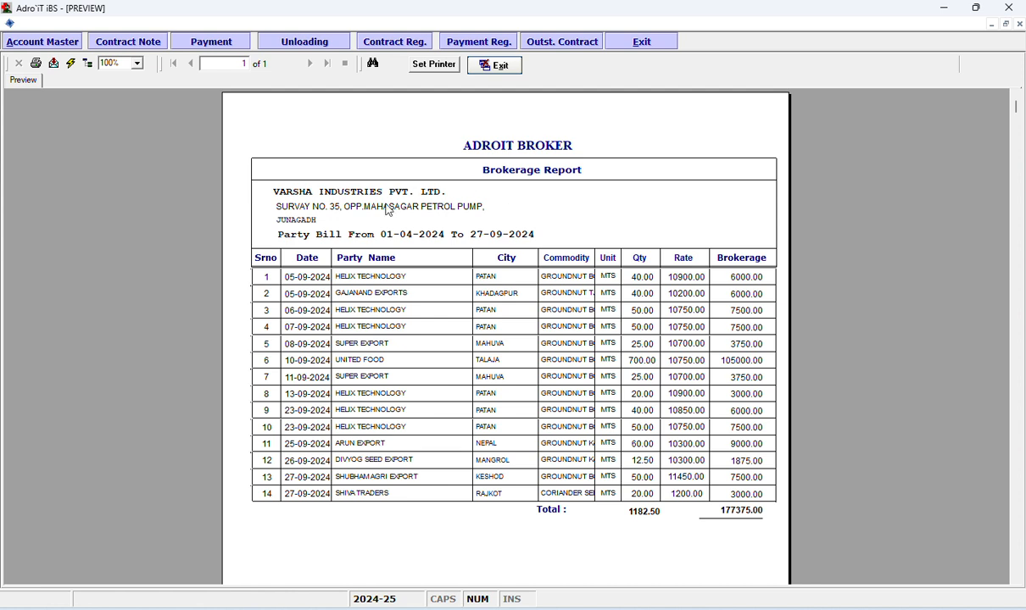
left_click(389, 210)
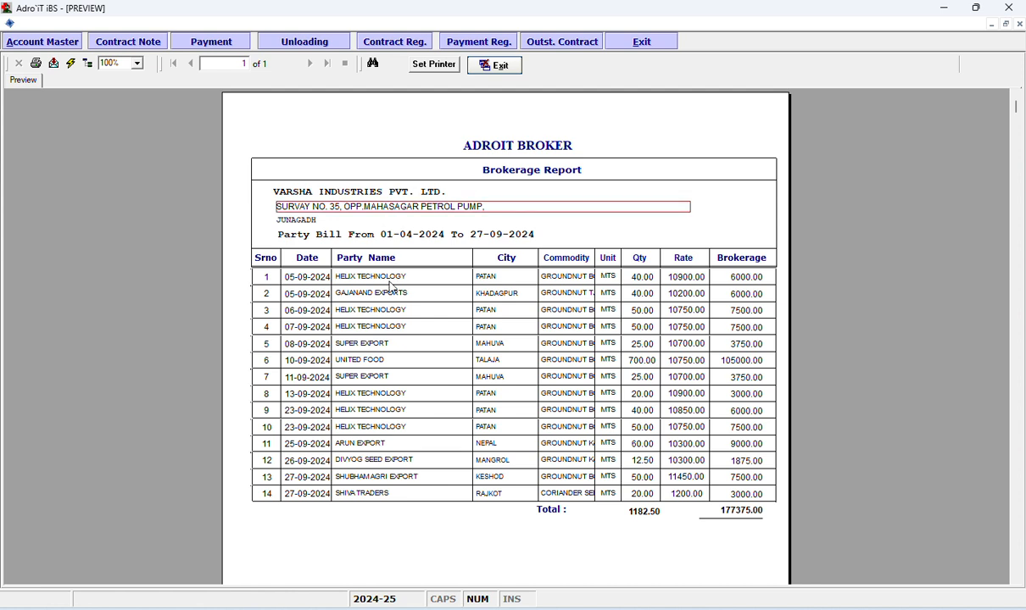
left_click(371, 273)
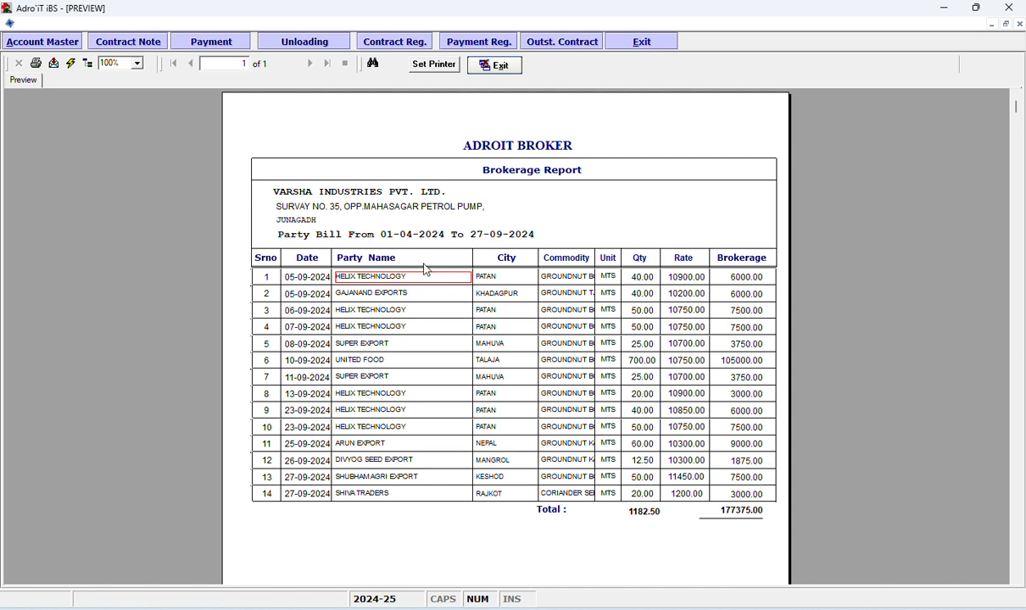
left_click(496, 65)
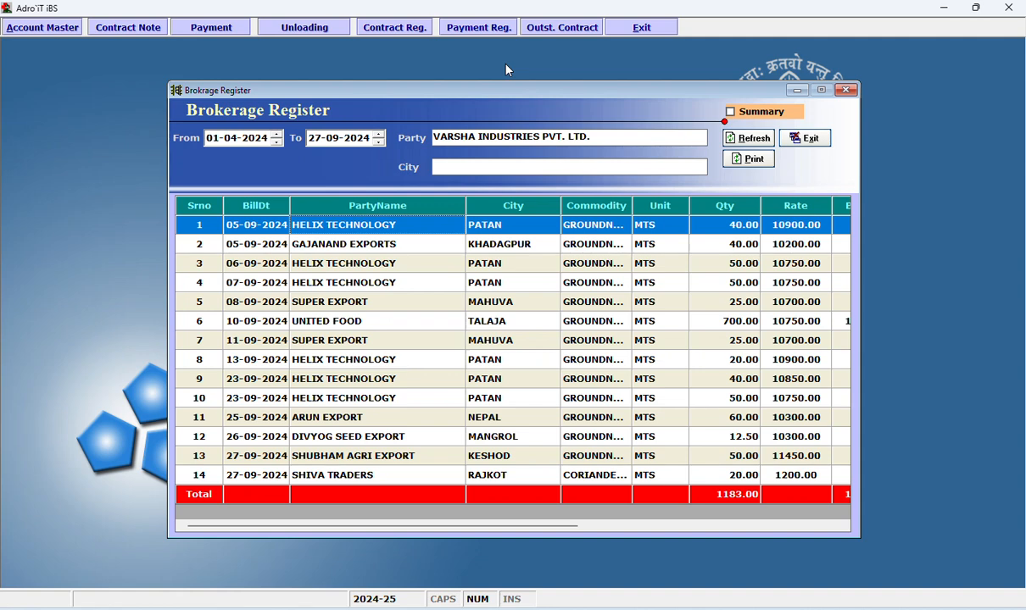
Look over the detailed brokerage entries of VARSHA INDUSTRIES PVT. LTD. and refresh the list.
left_click(606, 136)
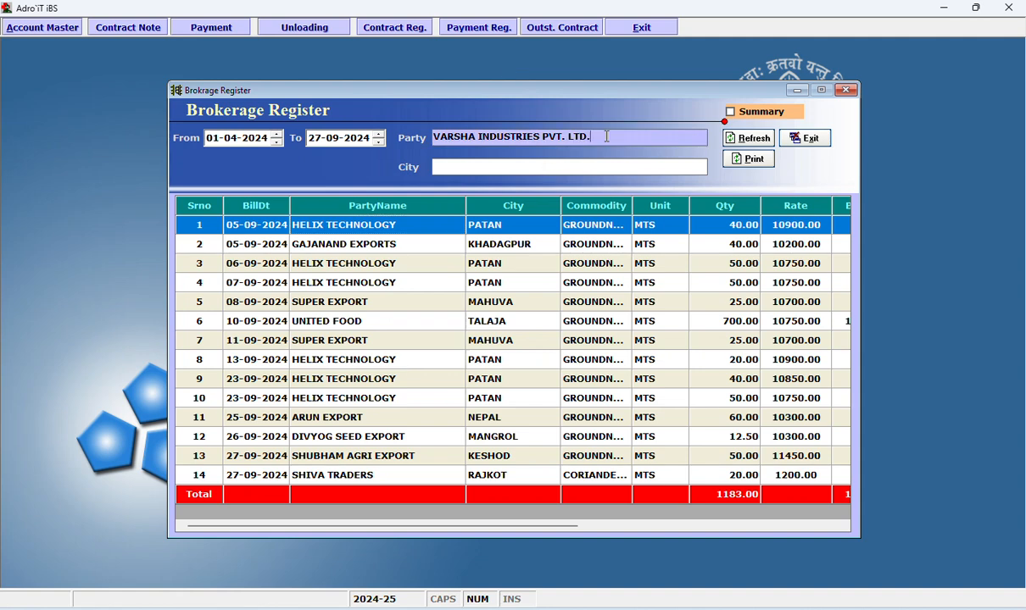
left_click(601, 269)
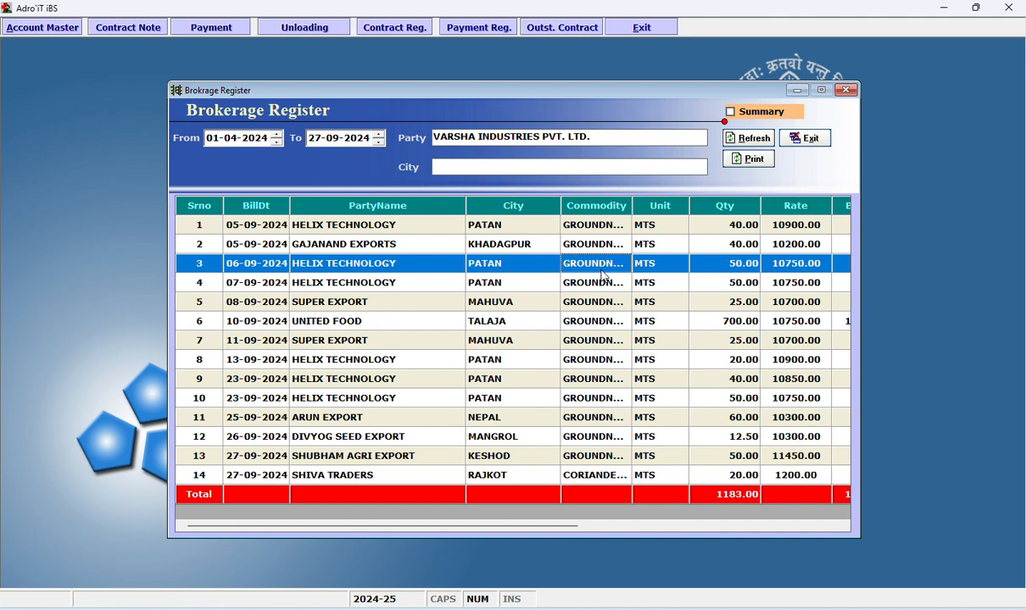
key("Up")
key("Up")
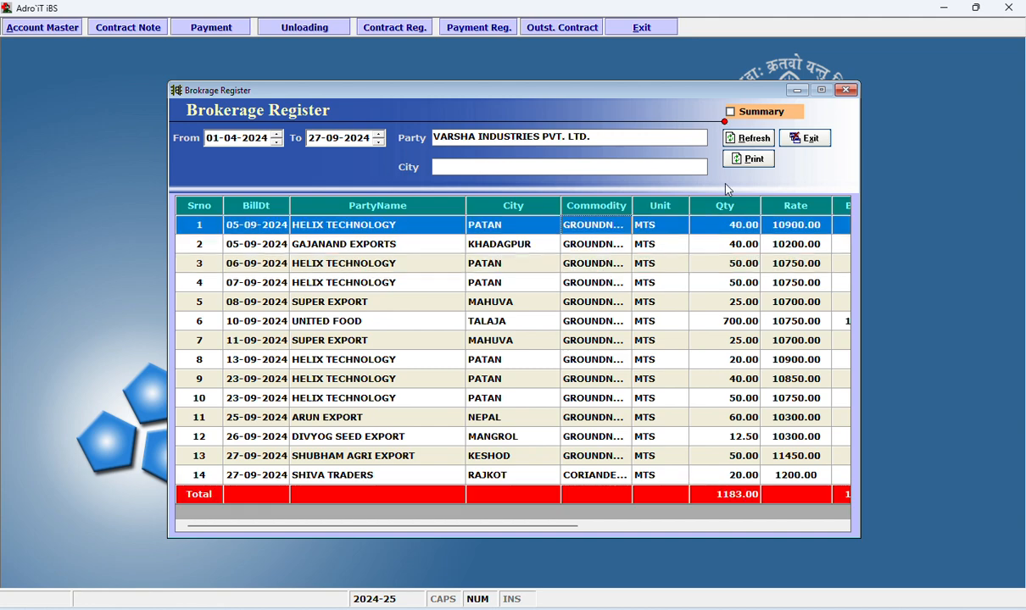
left_click(746, 141)
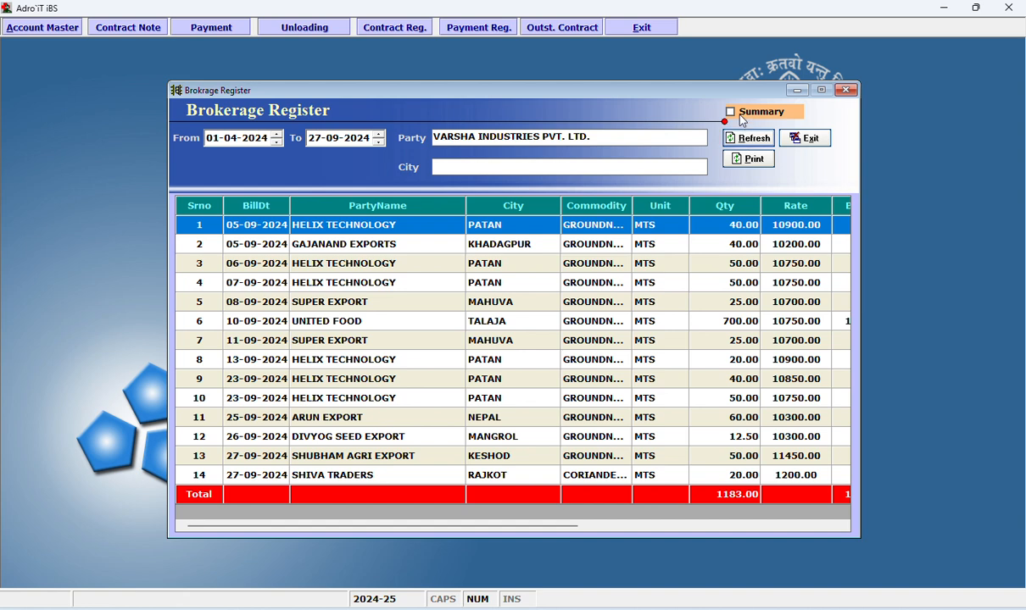
Clear the Brokerage Register's party filter and show the summary of all parties.
left_click(649, 136)
key("BackSpace")
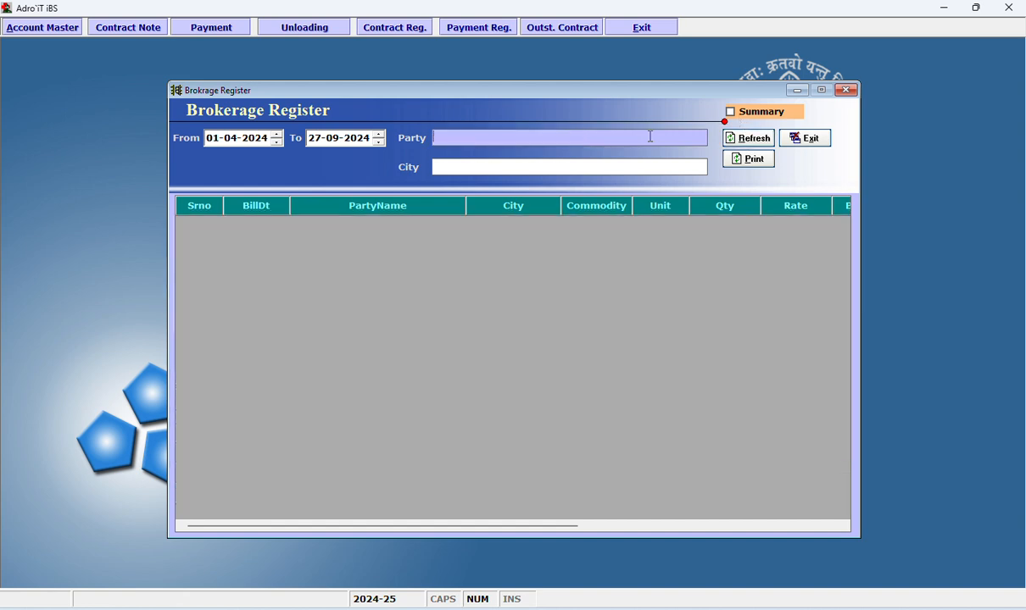
left_click(745, 113)
left_click(748, 138)
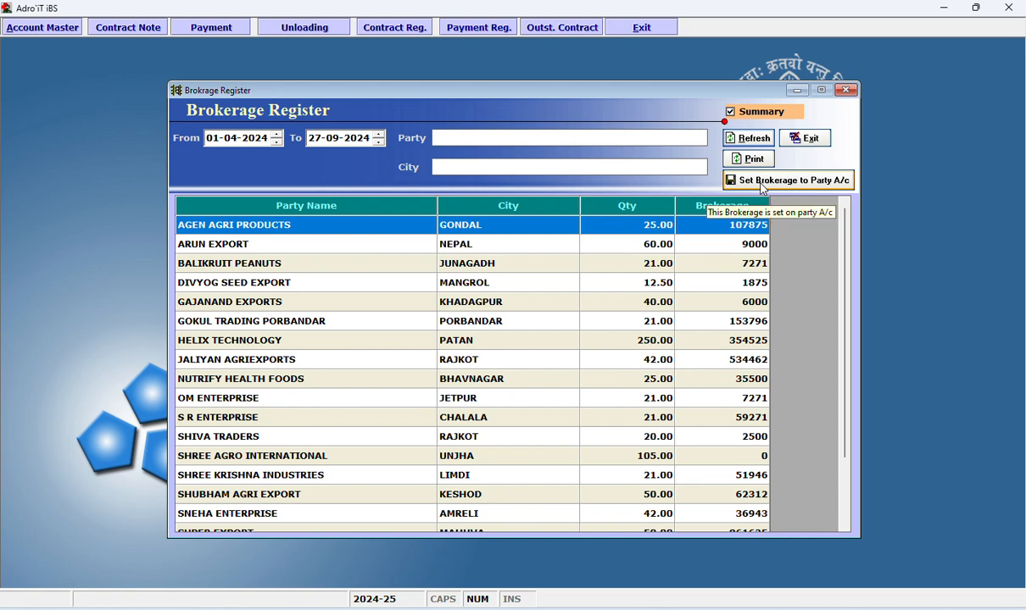
Check the brokerage amounts of individual parties in the summary and close the Brokerage Register.
left_click(712, 244)
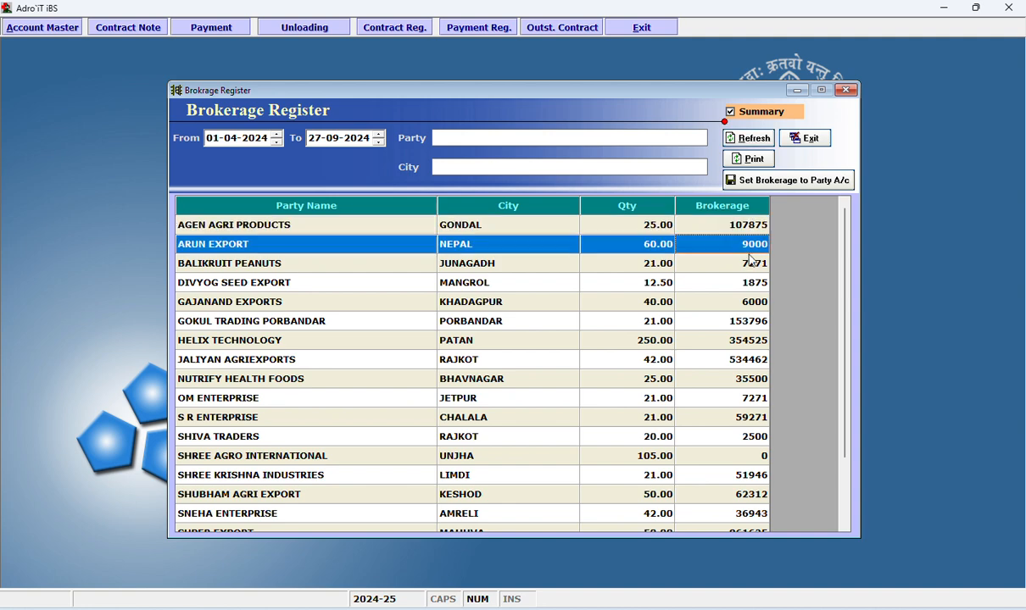
left_click(752, 323)
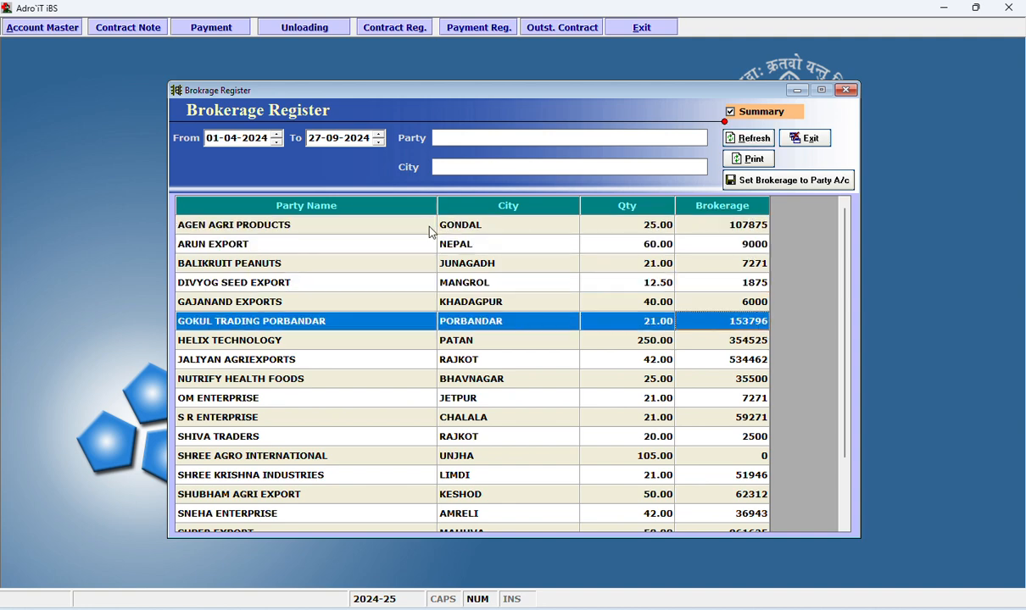
left_click(718, 250)
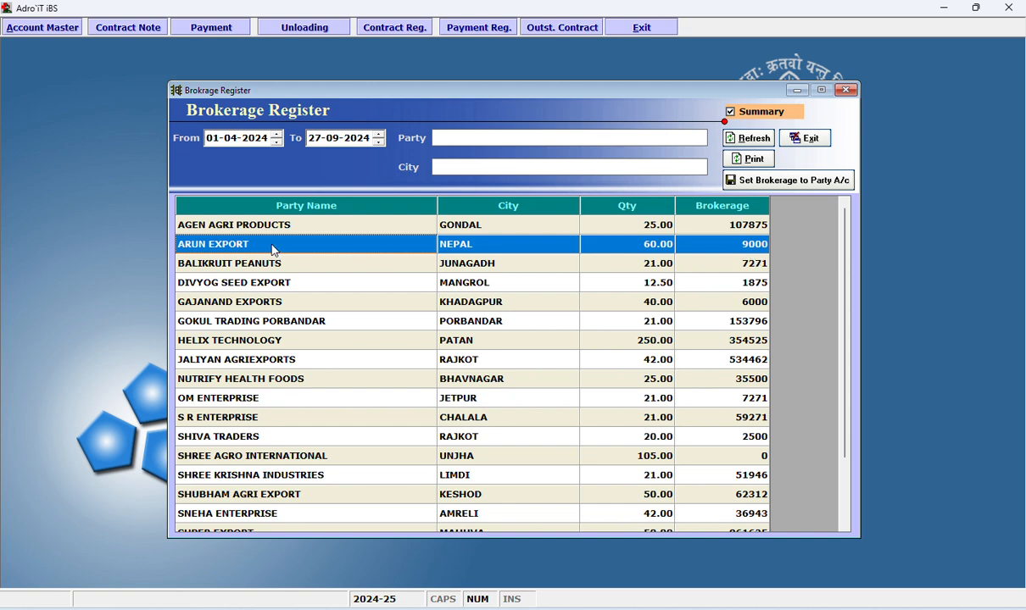
left_click(806, 138)
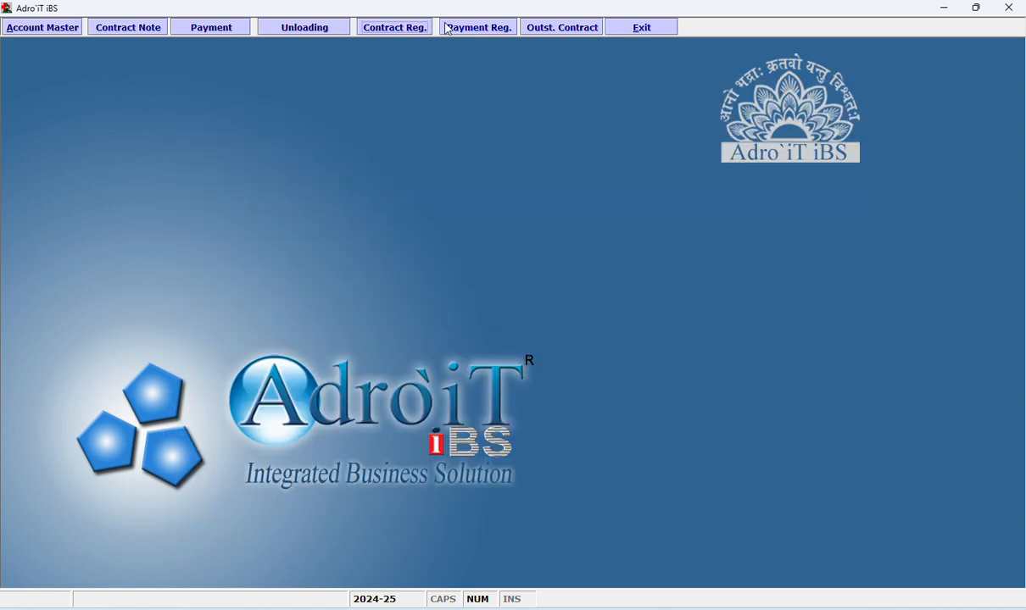
View the account ledger of AGEN AGRI PRODUCTS for 01-04-2024 to 27-09-2024 and close it.
right_click(381, 167)
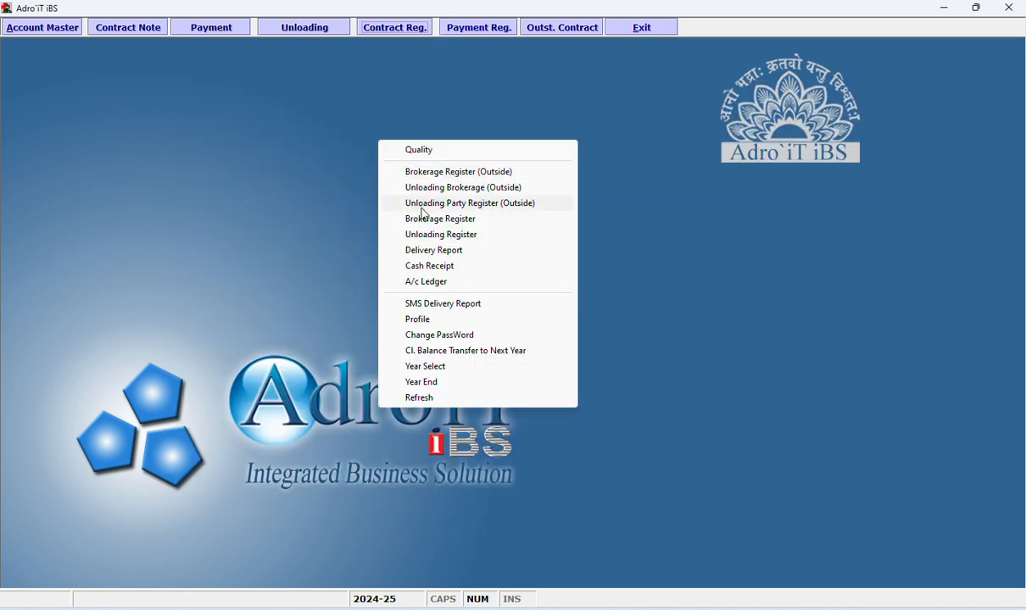
right_click(292, 130)
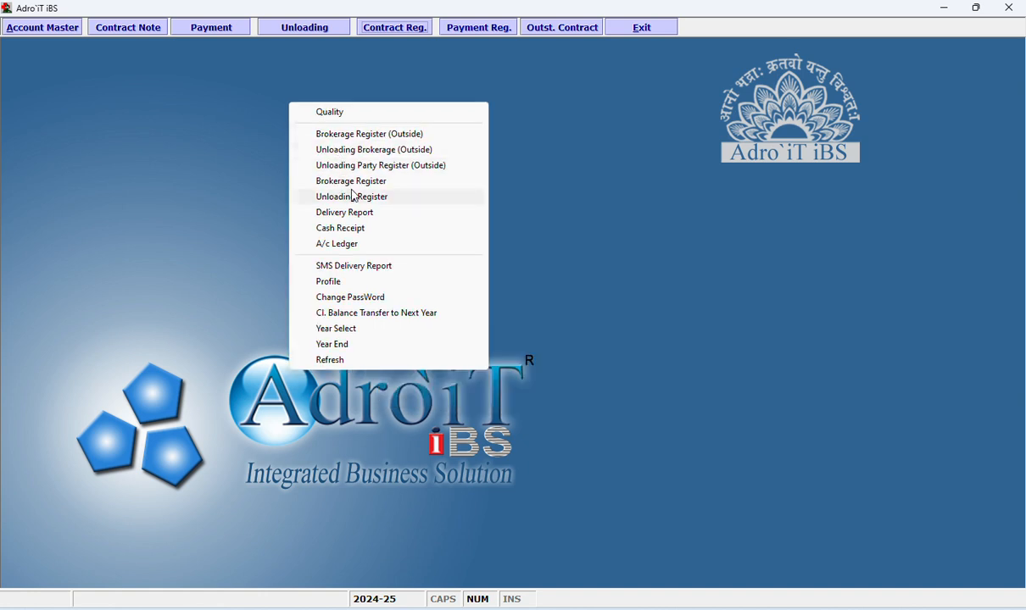
left_click(356, 246)
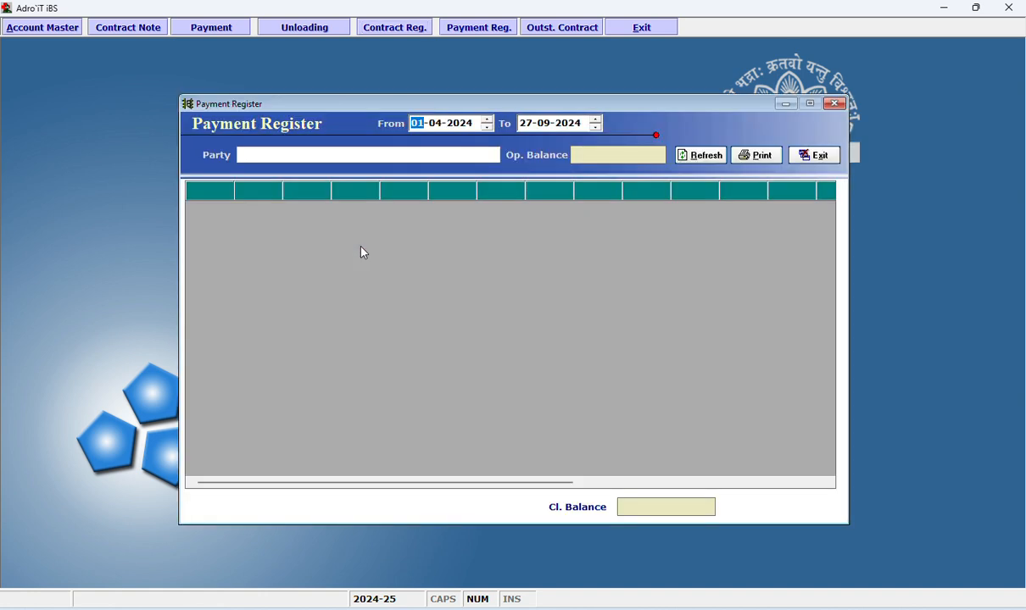
left_click(464, 155)
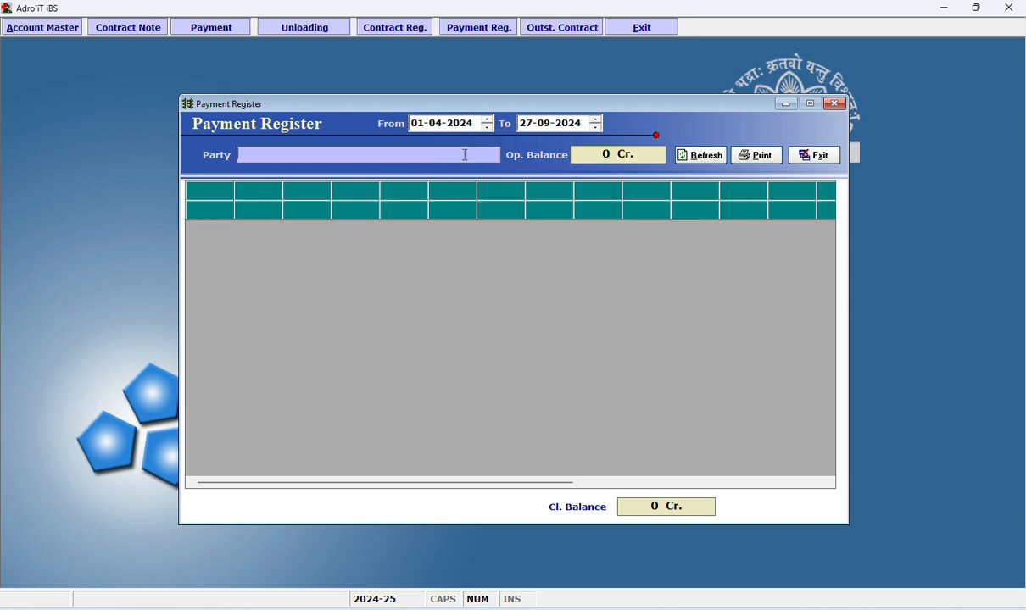
key("Down")
key("Up")
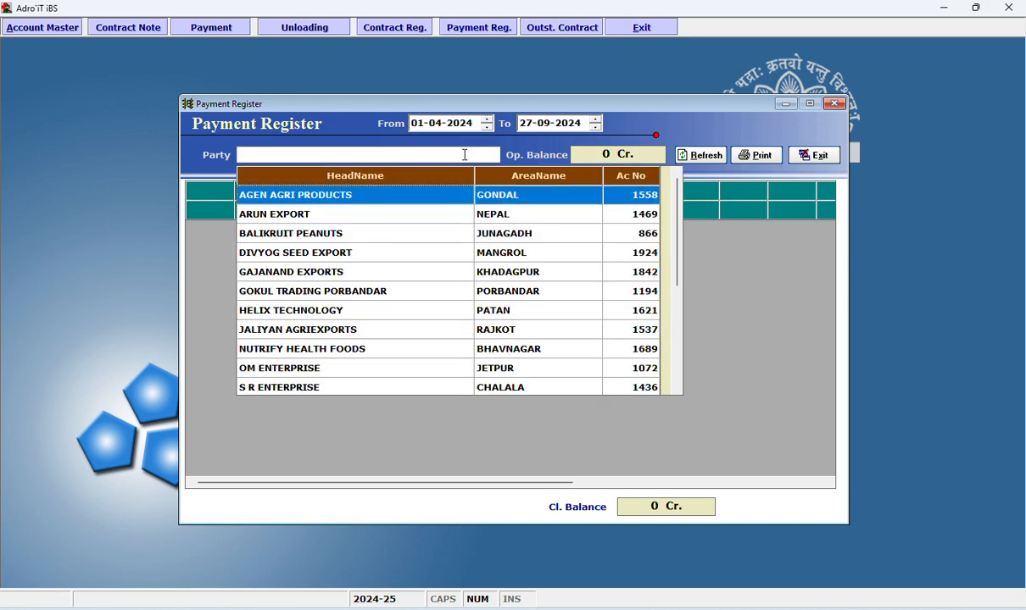
key("Return")
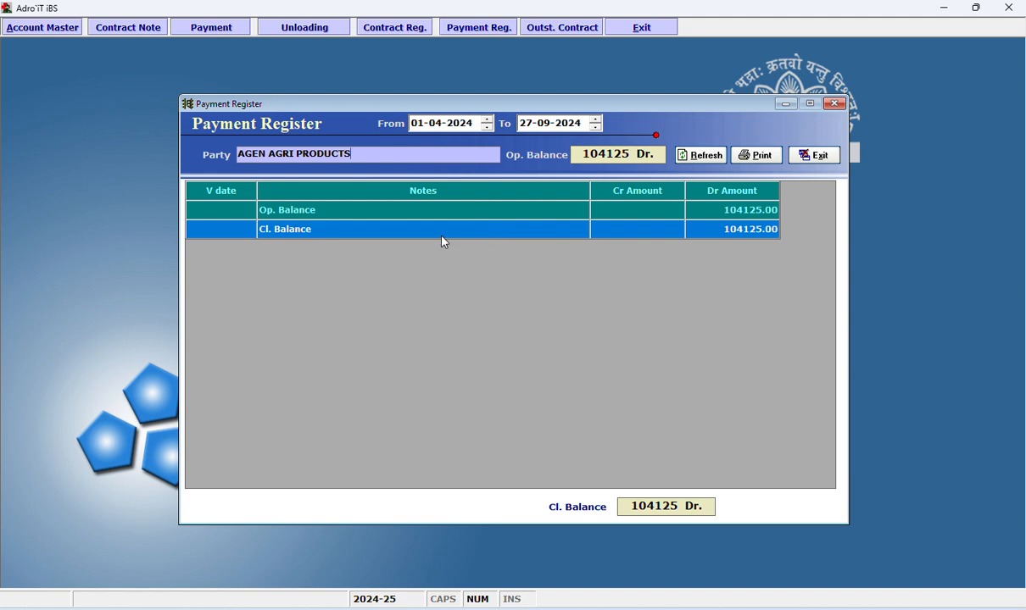
left_click(814, 156)
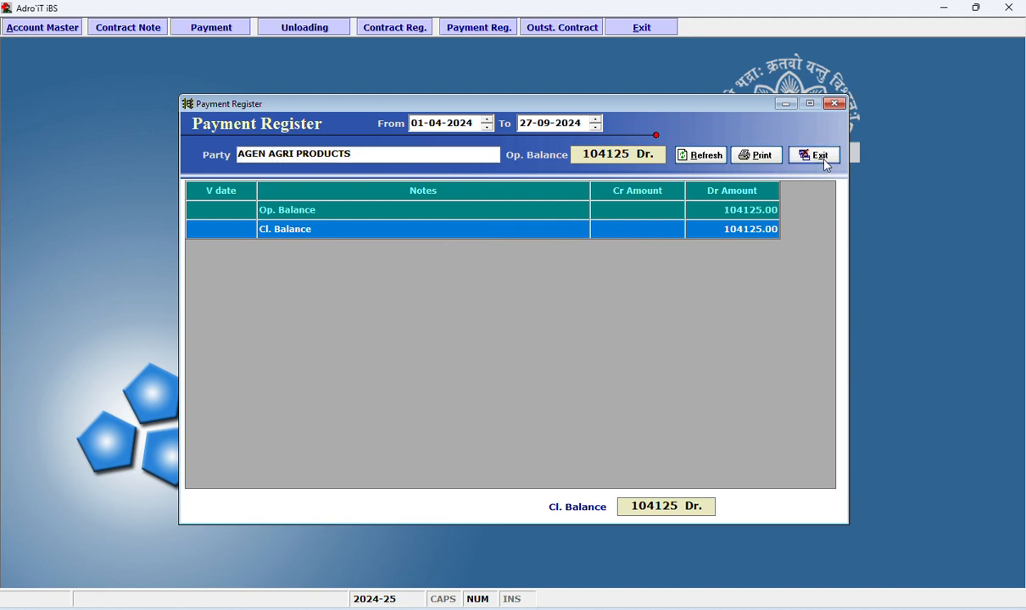
Start a new cash receipt dated 27-09-2024 with VARSHA INDUSTRIES PVT. LTD. as the party.
right_click(374, 136)
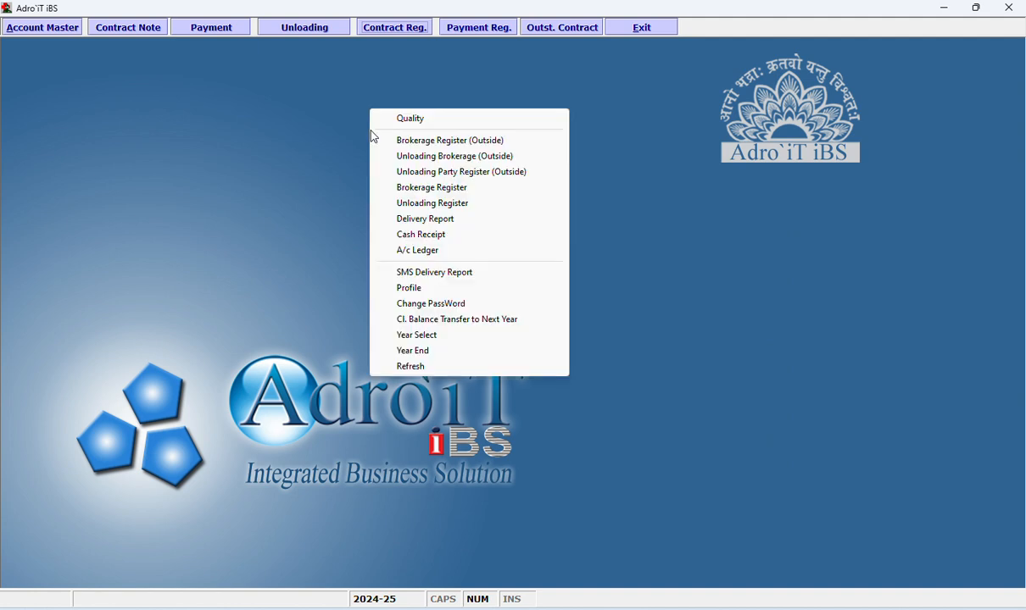
left_click(440, 235)
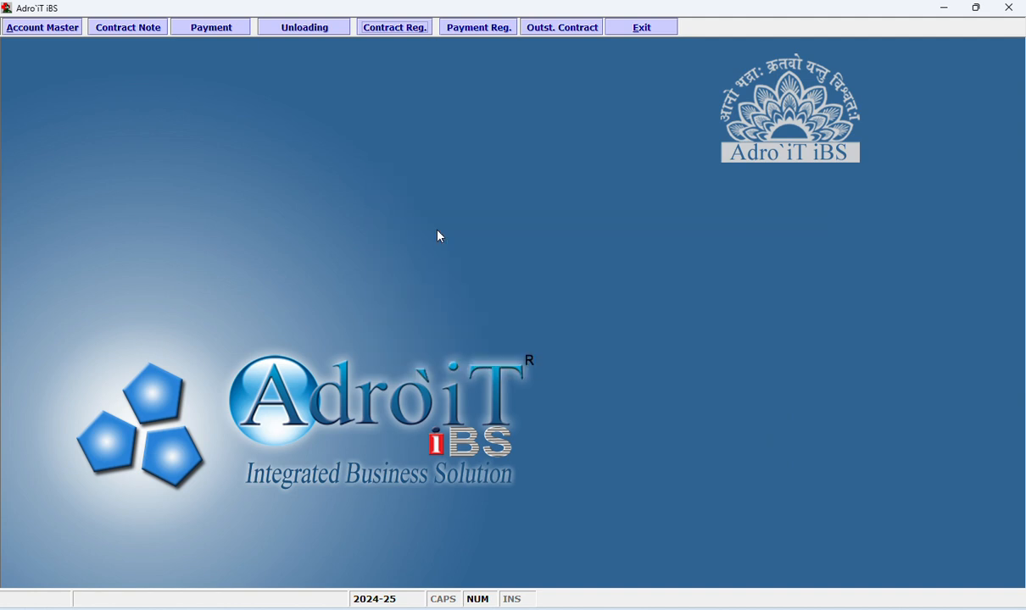
key("Return")
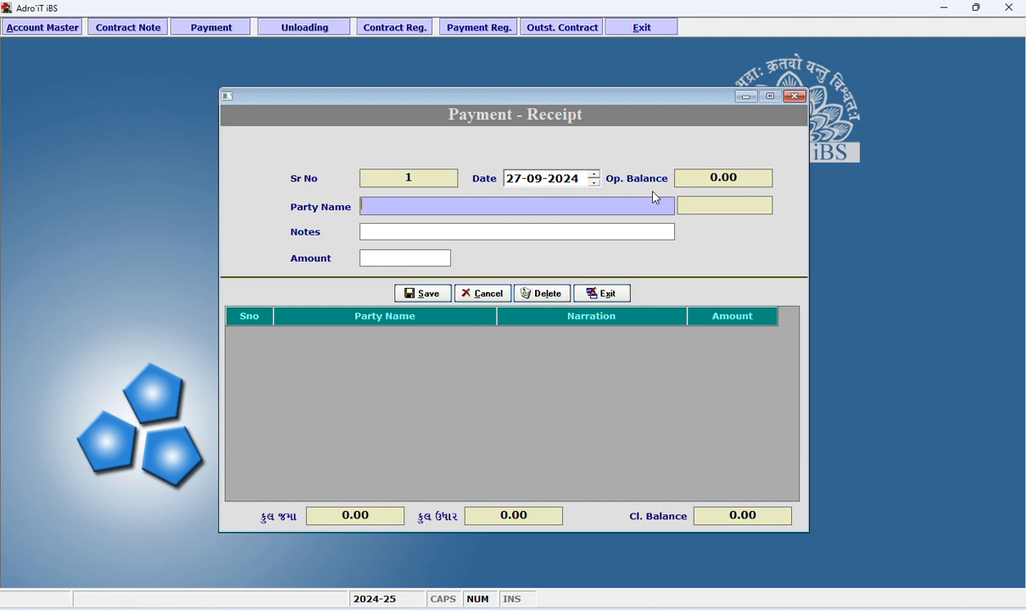
key("Return")
type("var")
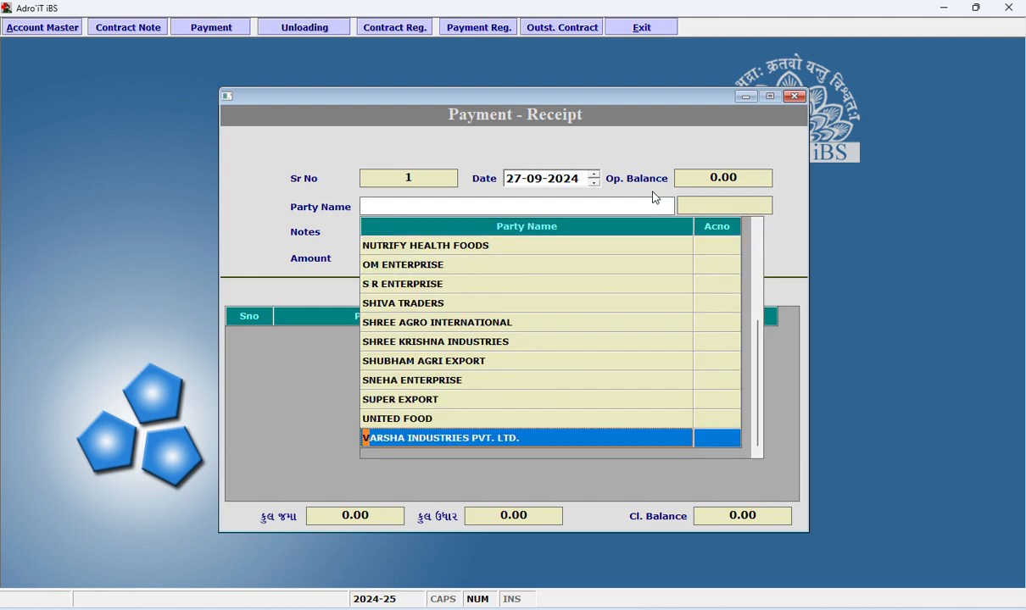
key("Up")
key("Down")
key("Return")
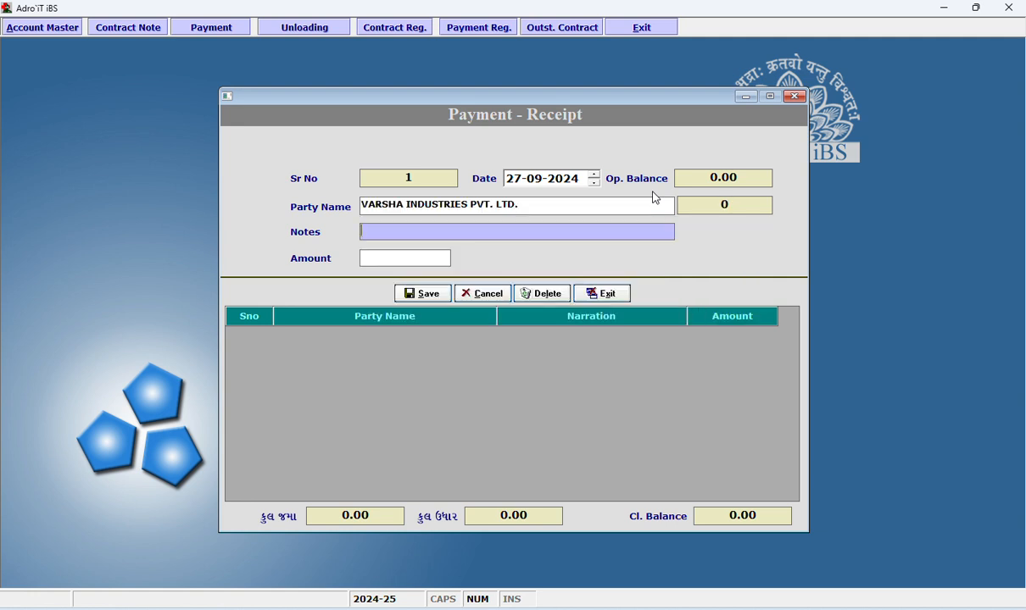
Enter the receipt's notes as "YEAR 2023-24 NA BROKEAGE JAMA LETA".
type("YEAR 2023-24 NA")
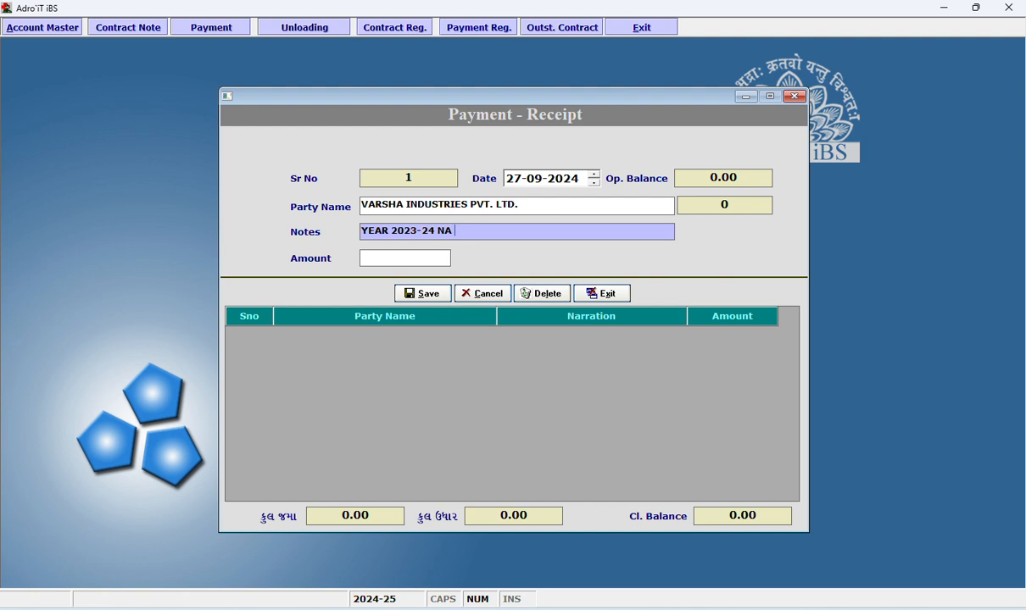
type(" BROKEAGE JAMA LETA")
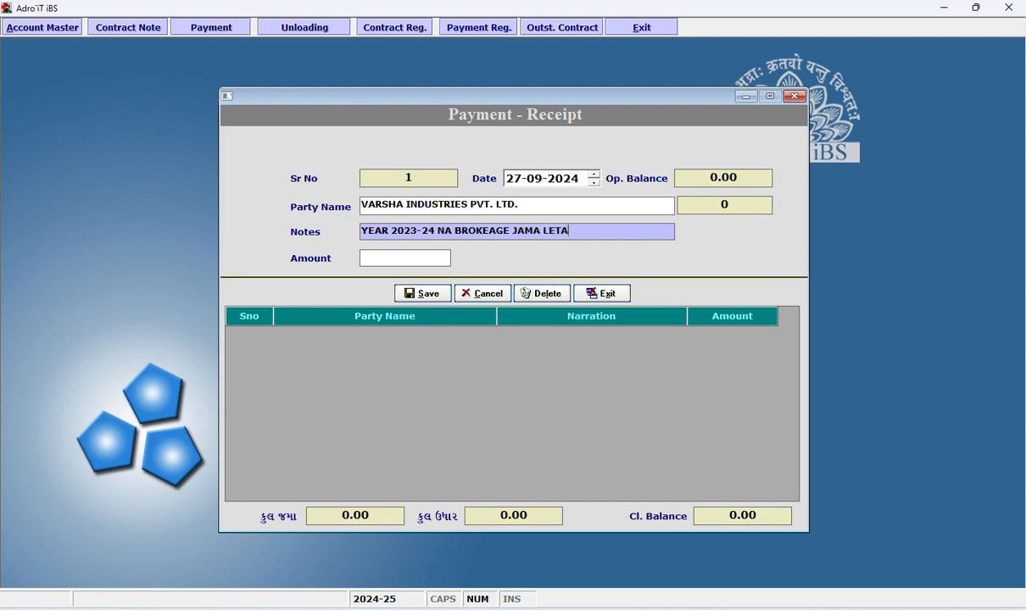
key("Return")
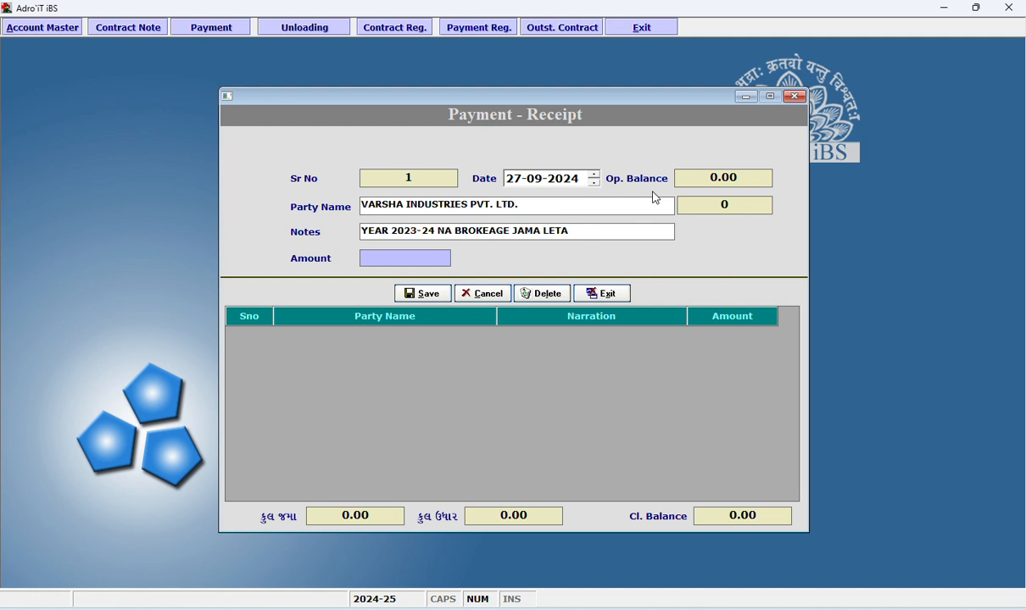
Set the receipt amount to 10000, save the transaction and close the receipt form.
type("10000")
left_click(442, 296)
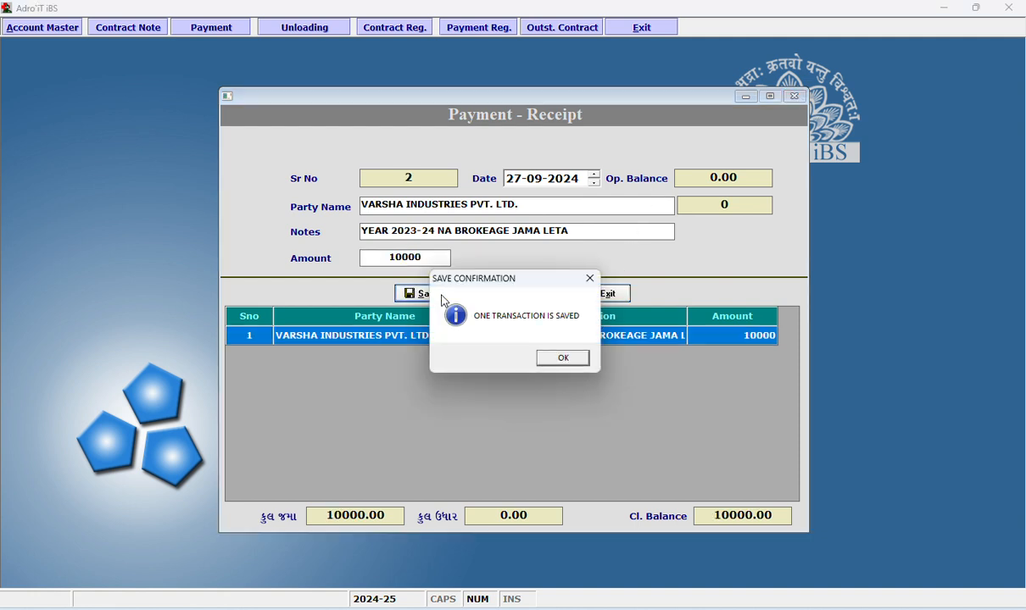
left_click(544, 361)
key("Return")
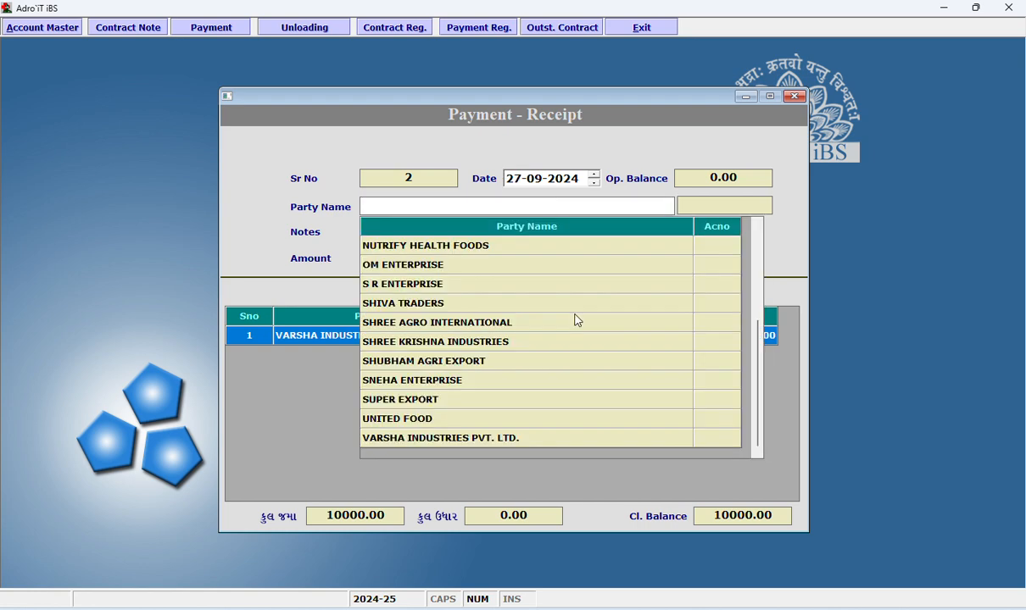
key("Down")
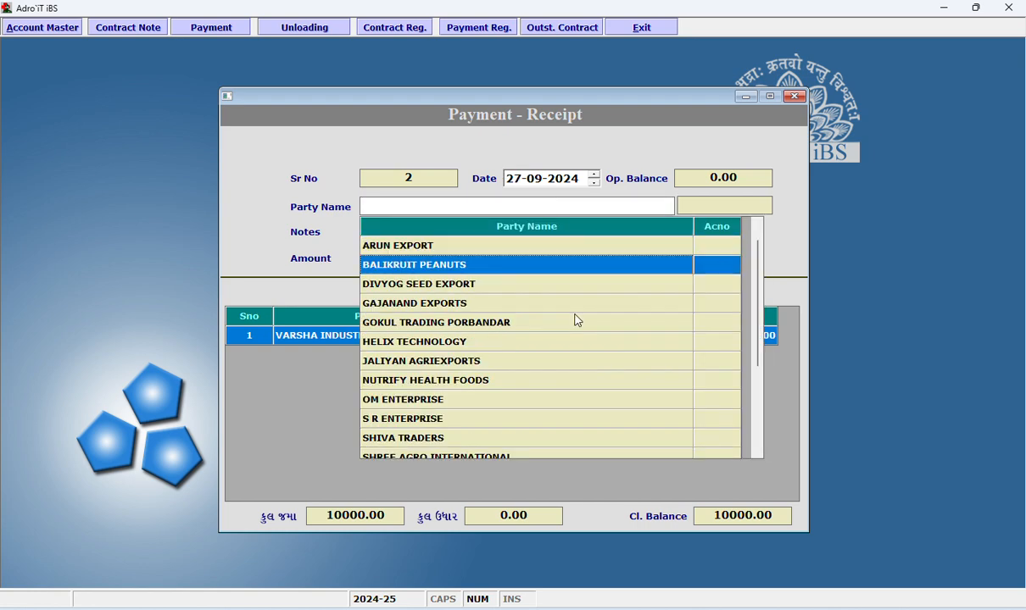
left_click(794, 97)
Show the account ledger of VARSHA INDUSTRIES PVT. LTD. for 01-04-2024 to 27-09-2024.
right_click(541, 155)
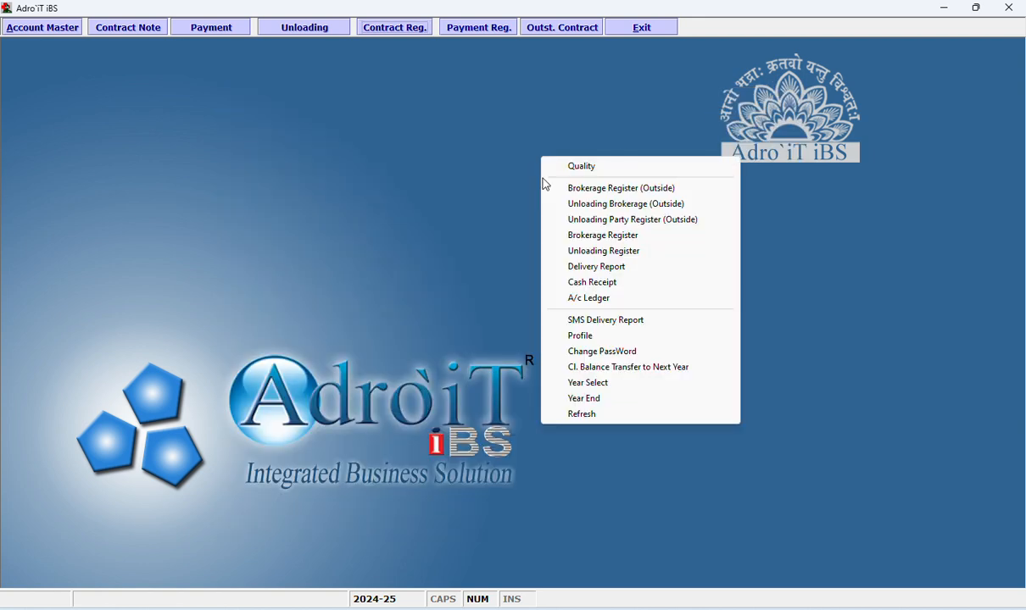
left_click(591, 298)
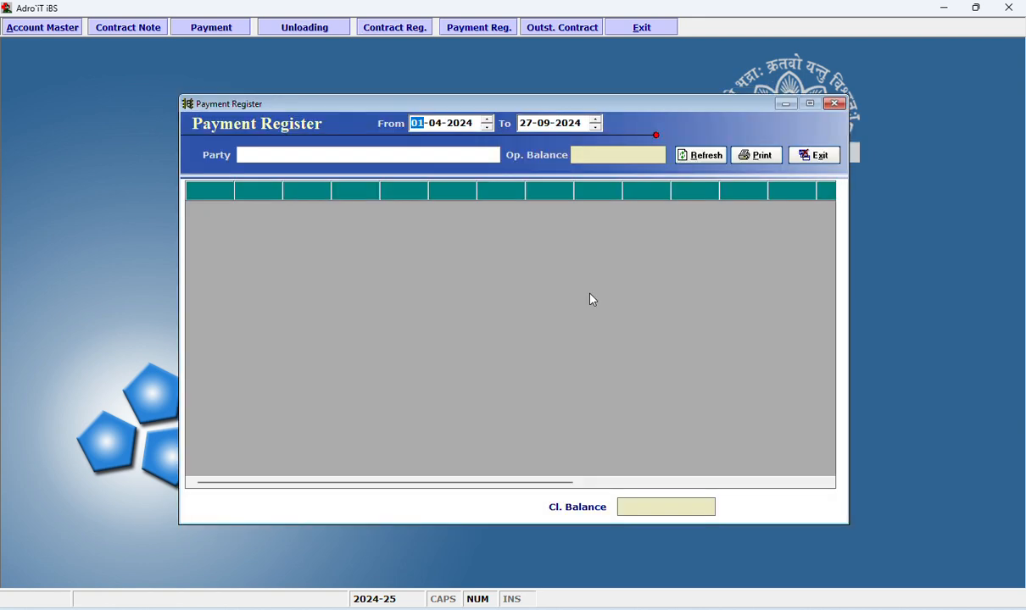
left_click(464, 154)
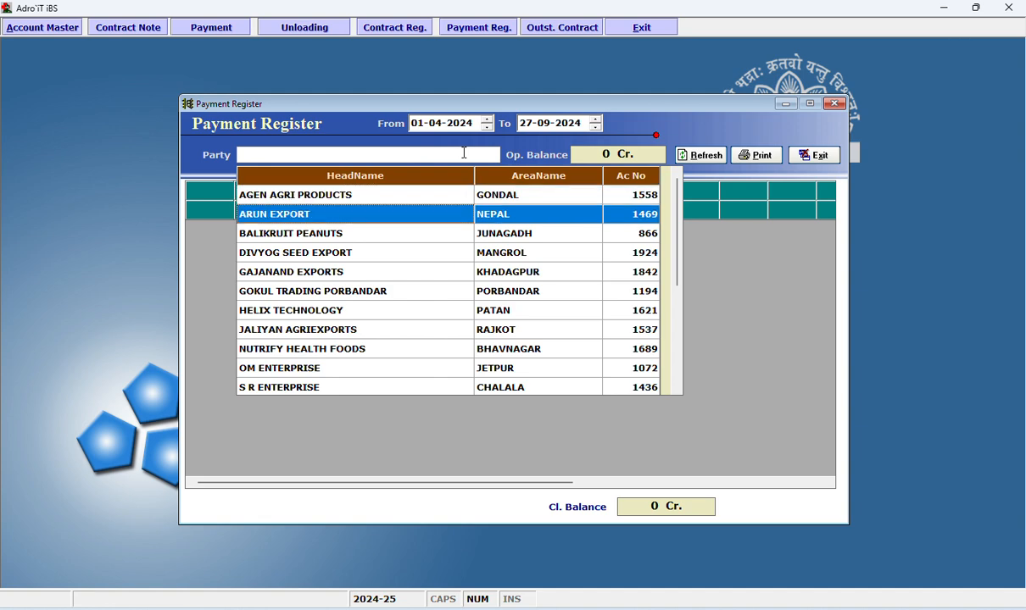
key("End")
key("Up")
key("Down")
key("Return")
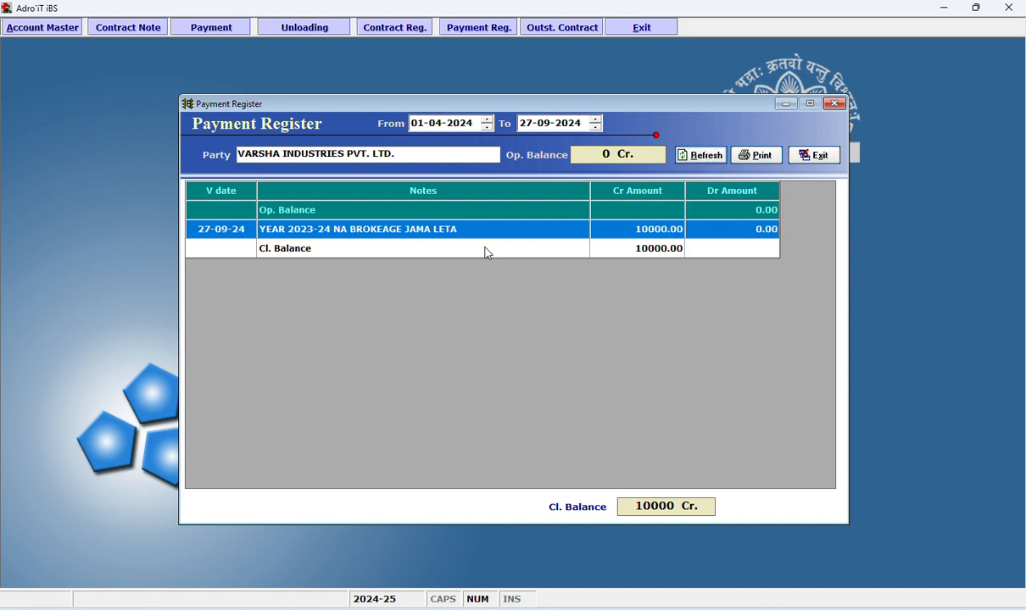
Check the receipt entry in the party's ledger, preview the ledger printout, and close both.
left_click(624, 234)
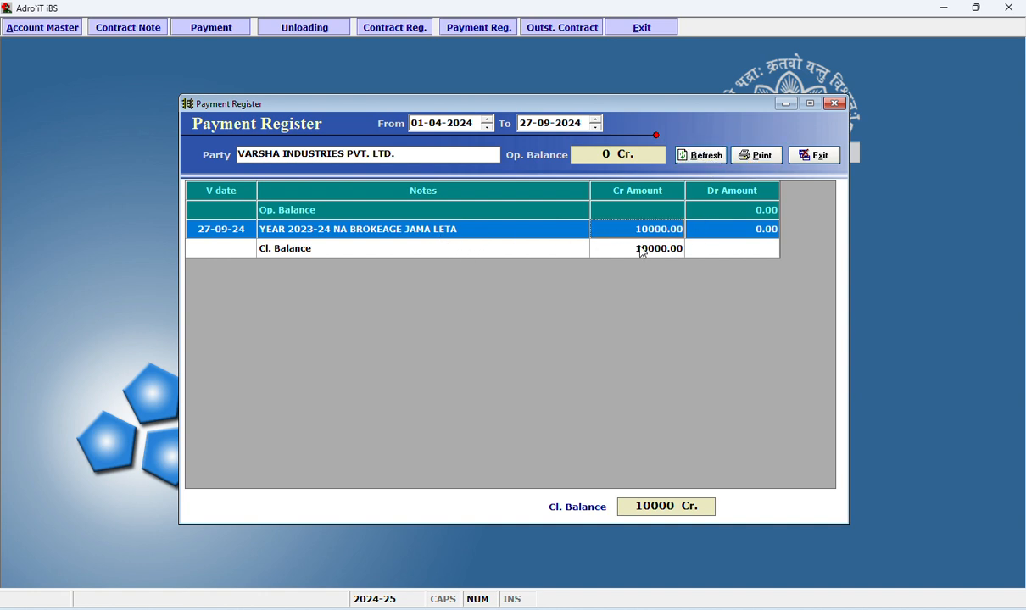
left_click(762, 157)
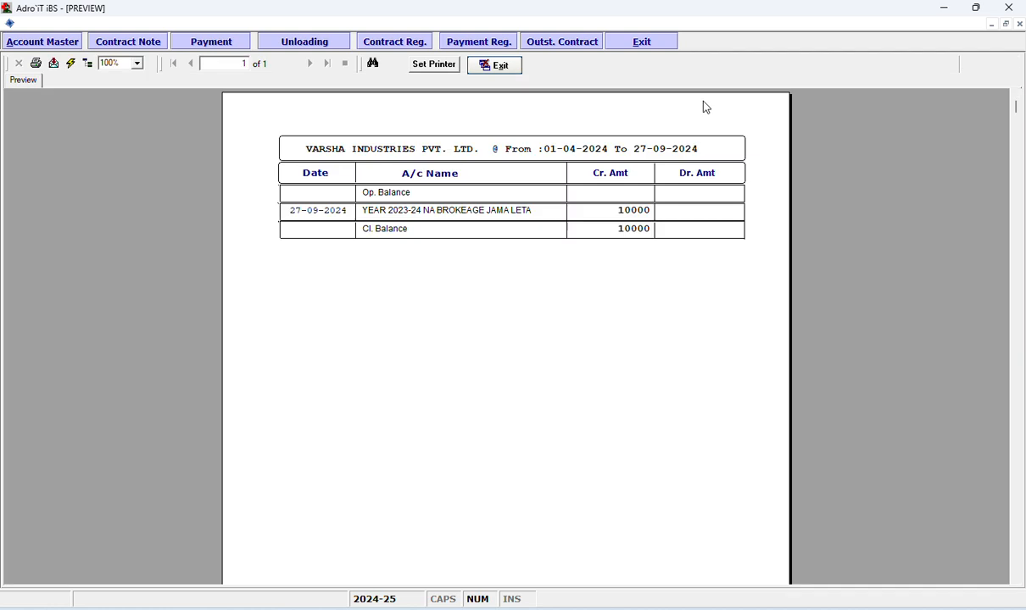
left_click(501, 73)
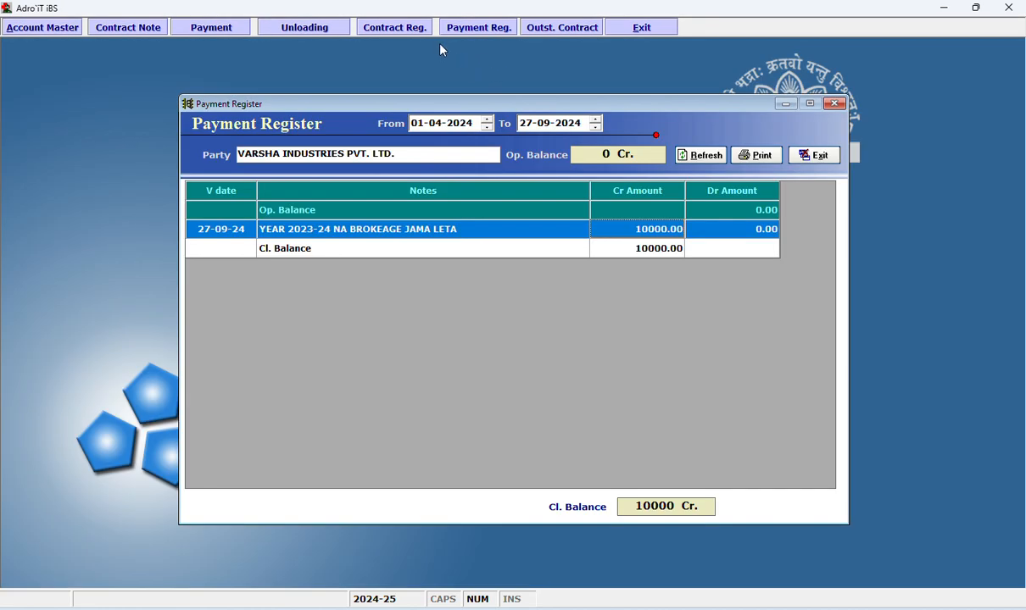
key("Escape")
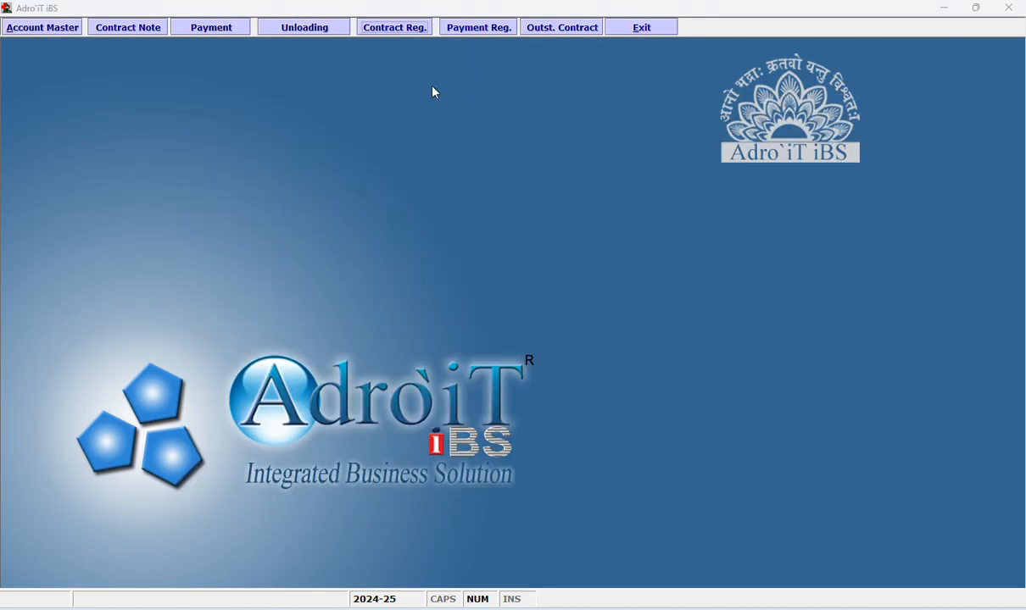
Open the Brokerage Register, set its start date to 01-04-2024 and show the summary of all parties.
right_click(374, 185)
left_click(432, 241)
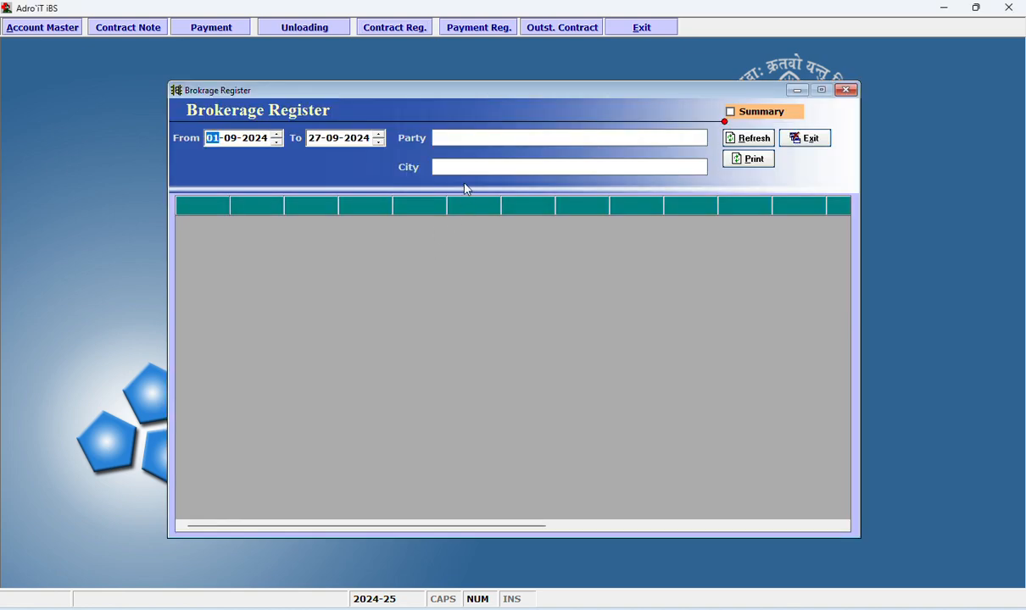
key("Right")
type("04")
left_click(751, 111)
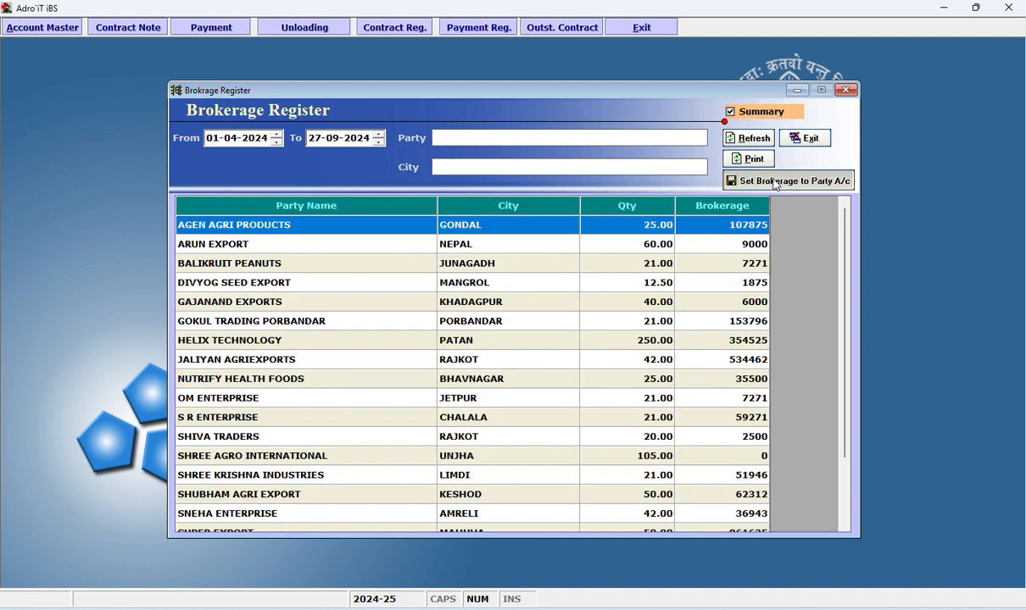
Post the summarized brokerage to the party accounts up to 27-09-2024 and close the Brokerage Register.
left_click(773, 182)
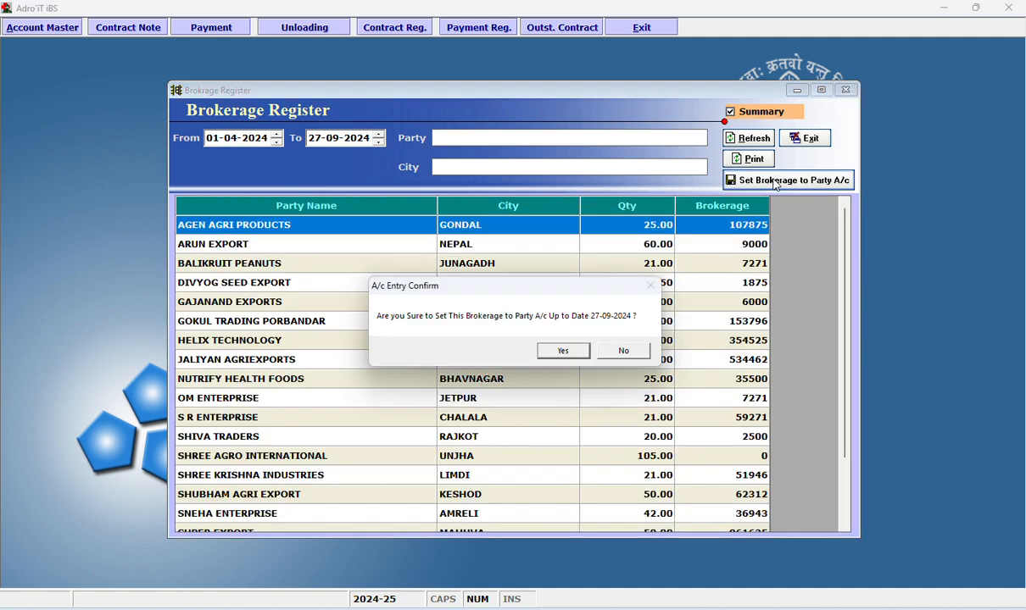
left_click(563, 351)
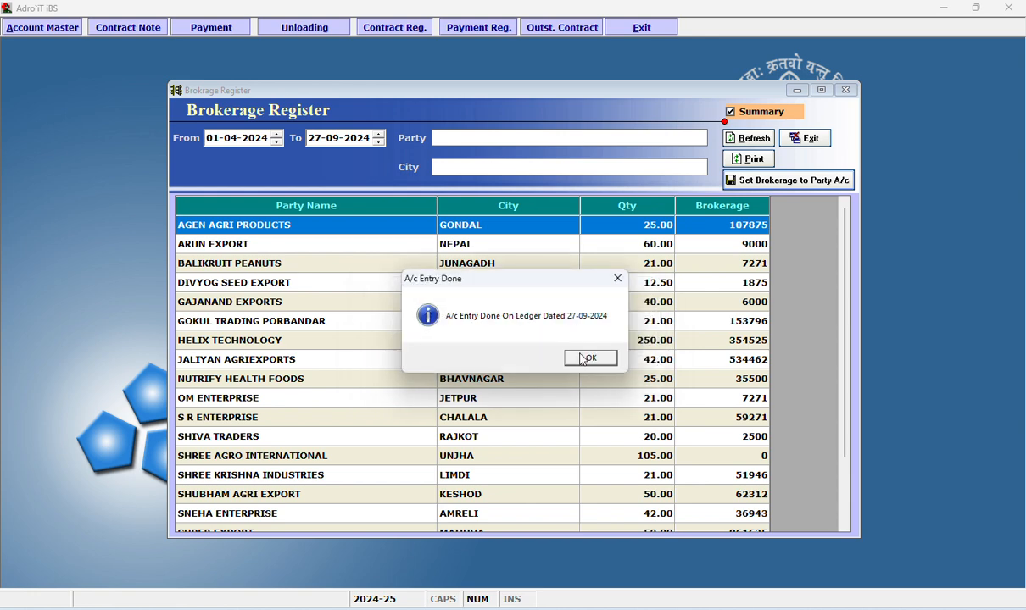
left_click(588, 359)
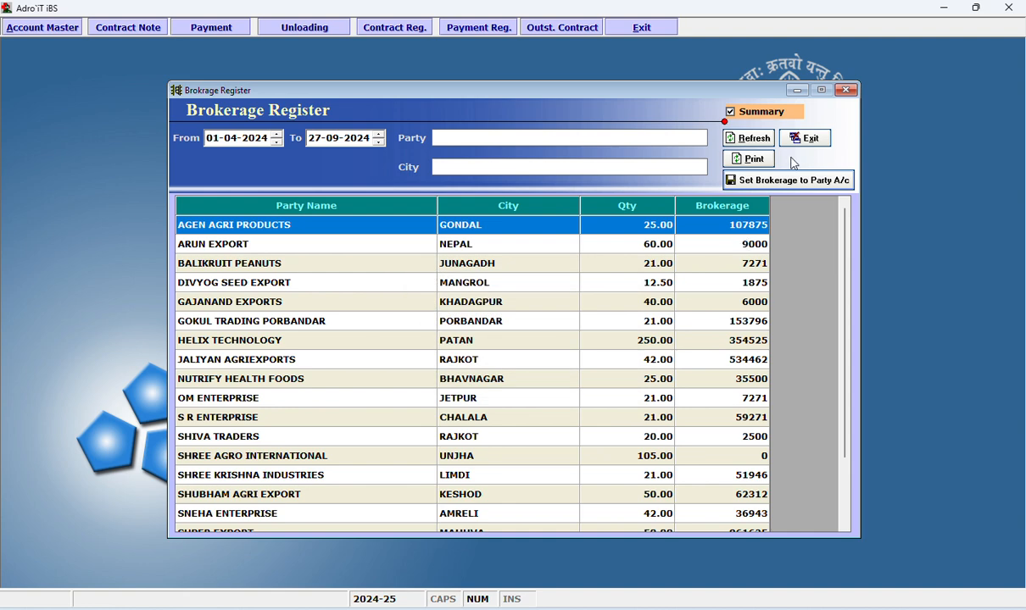
left_click(805, 139)
Open the account ledger of VARSHA INDUSTRIES PVT. LTD. to check the posted brokerage entry.
right_click(477, 131)
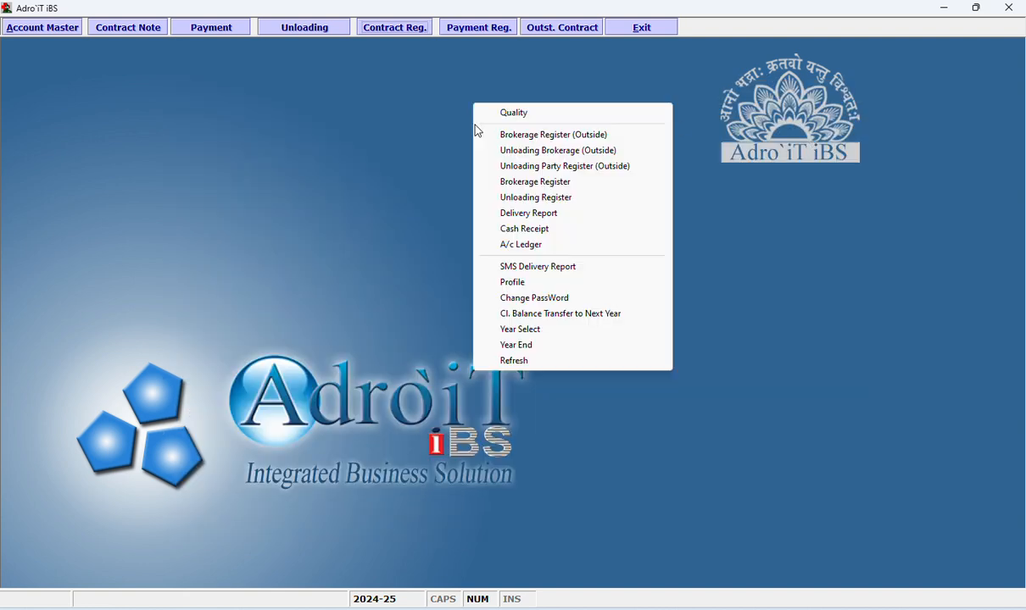
left_click(540, 245)
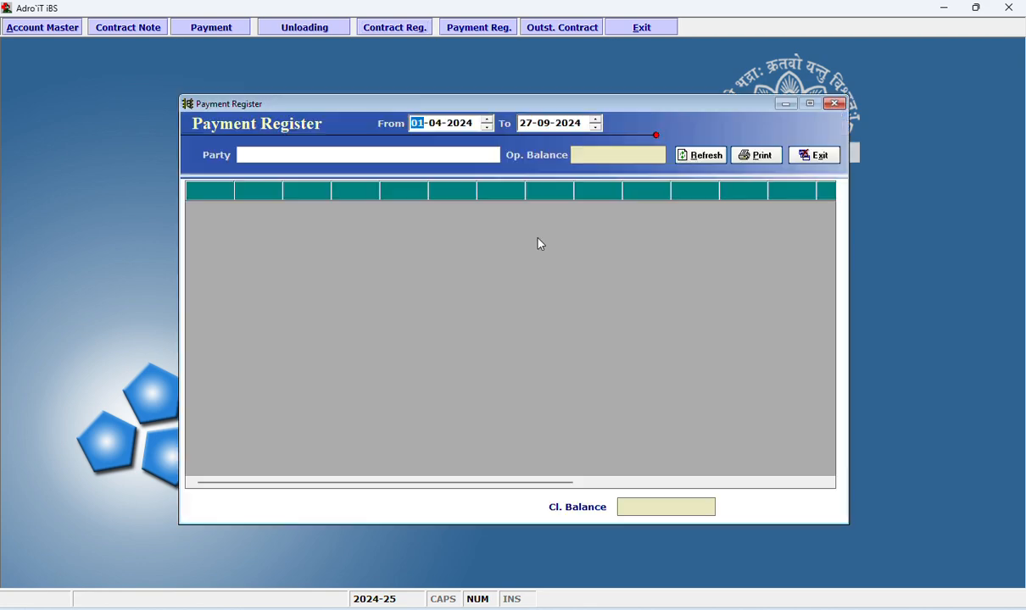
left_click(443, 149)
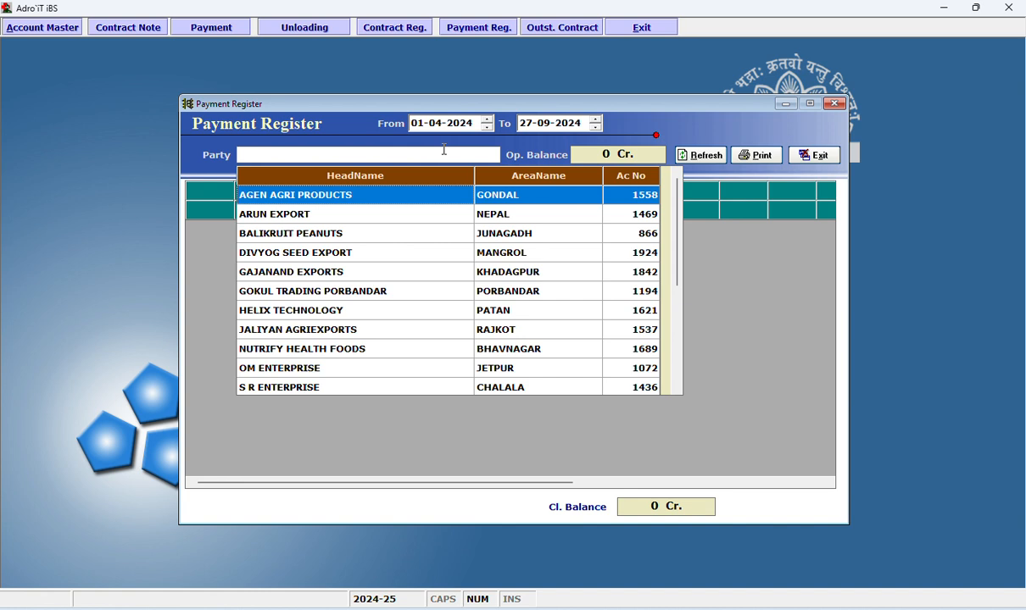
type("var")
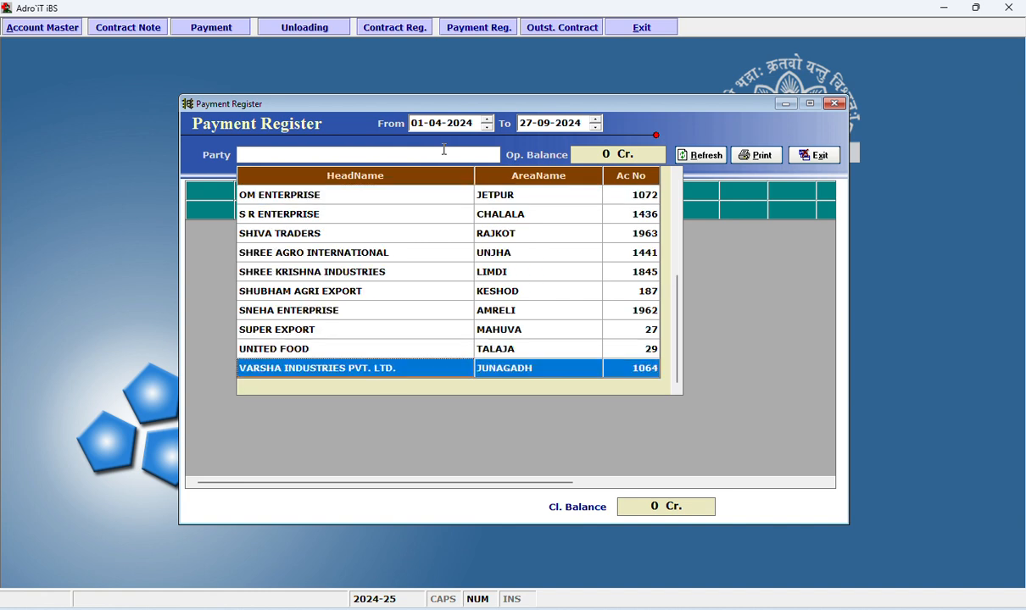
key("Return")
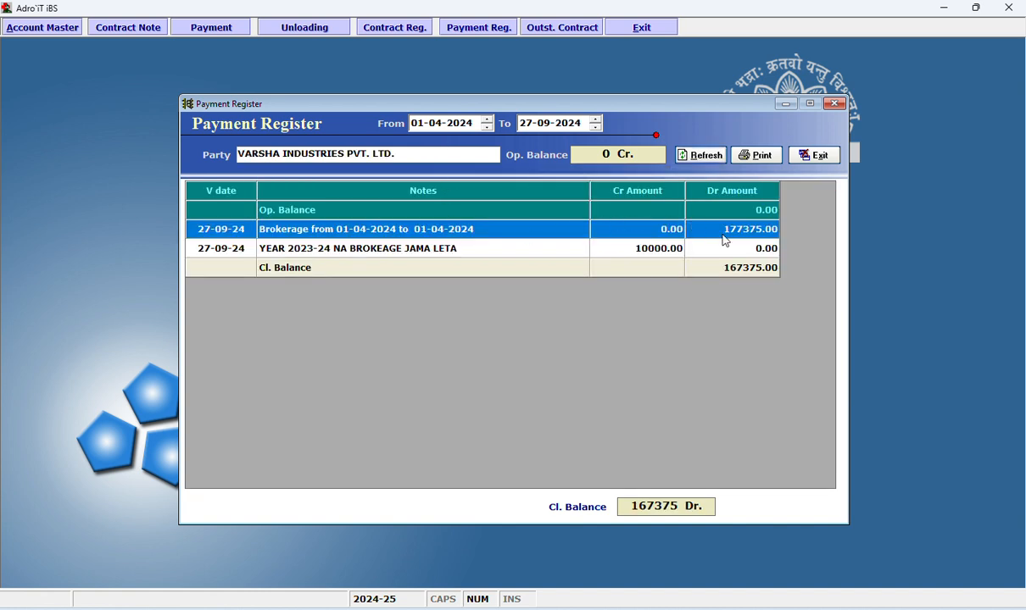
Review the posted brokerage, the cash receipt and the closing balance in the VARSHA INDUSTRIES PVT. LTD. ledger, and close the ledger.
left_click(459, 251)
left_click(672, 254)
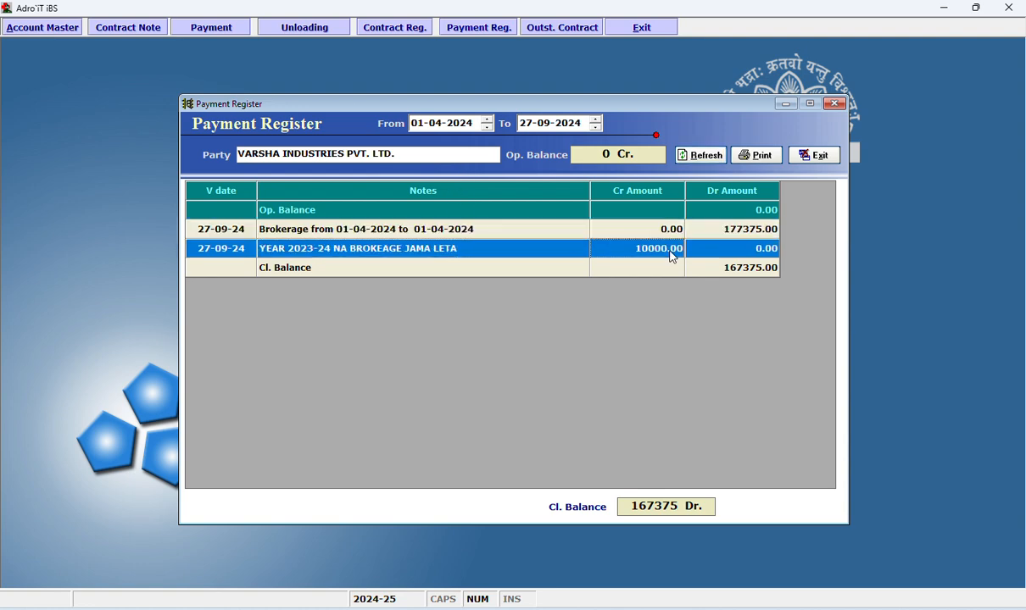
left_click(499, 235)
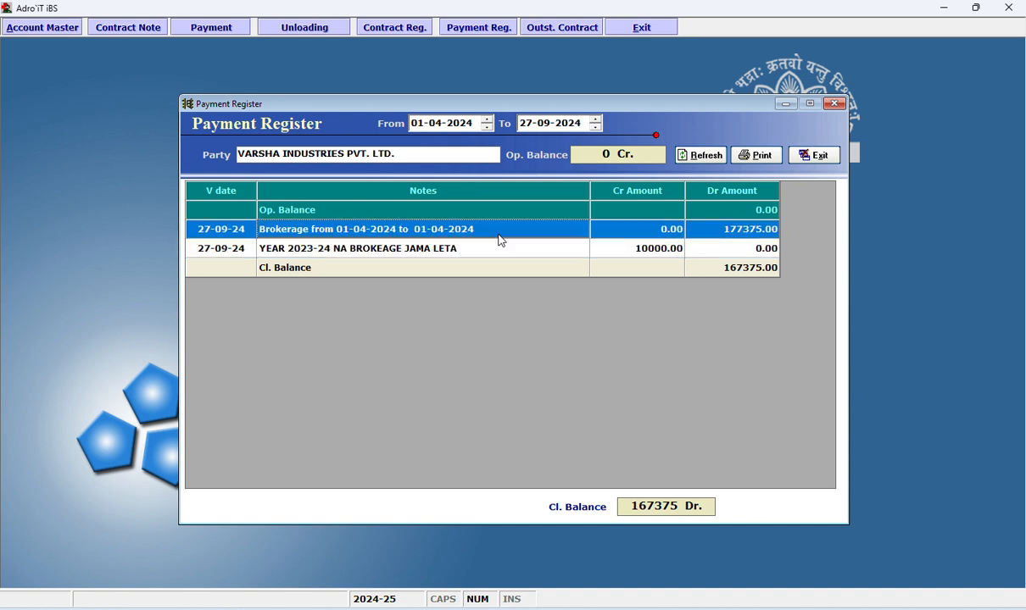
left_click(693, 223)
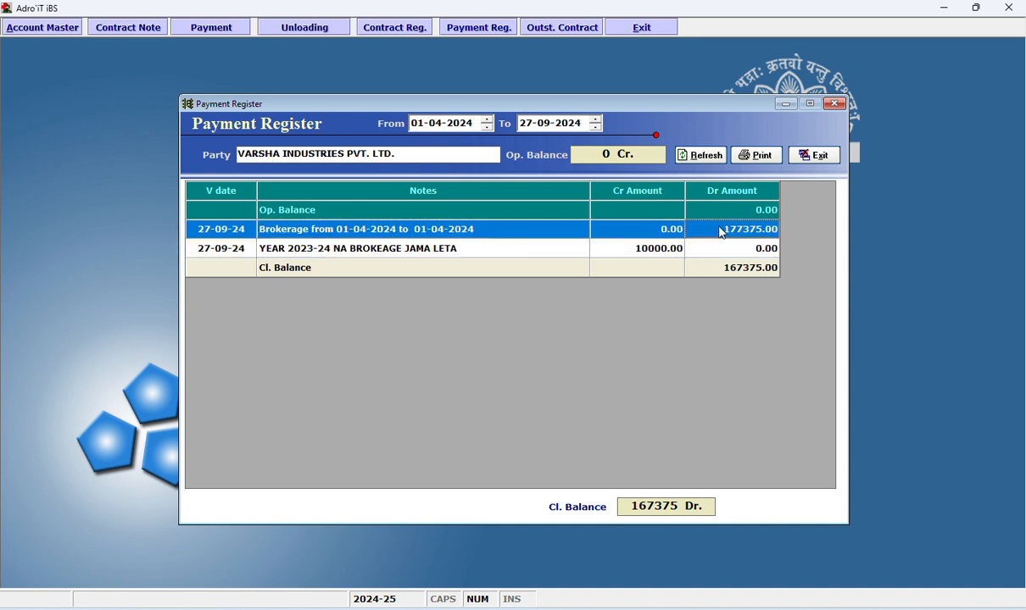
left_click(728, 269)
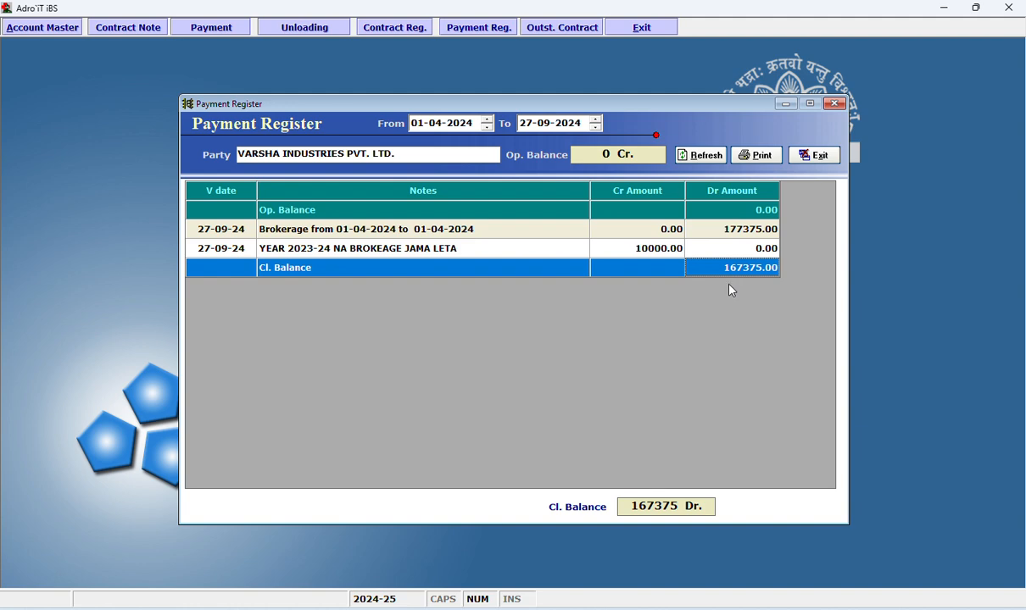
left_click(816, 155)
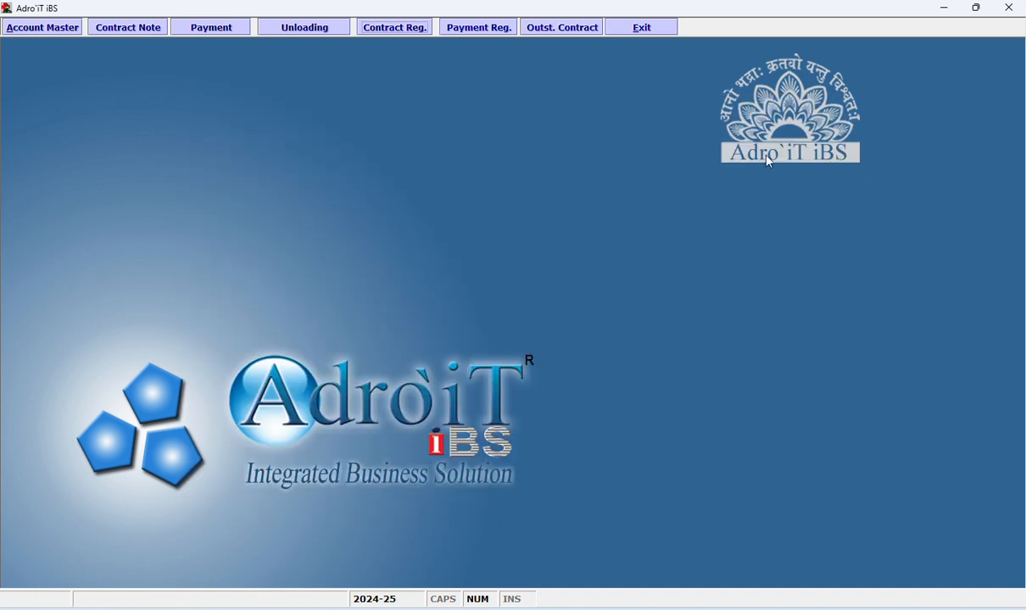
right_click(332, 138)
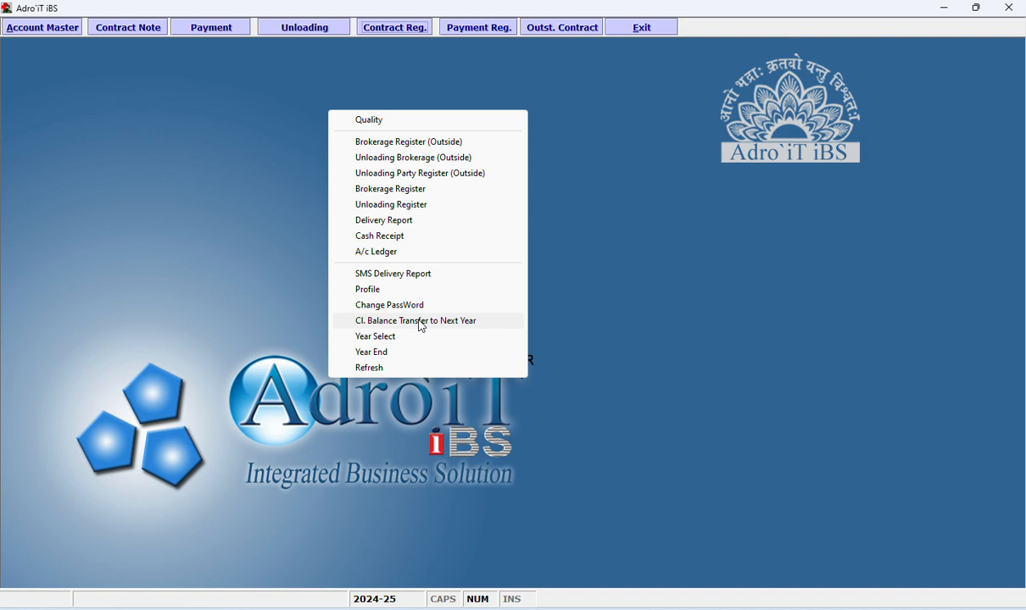
left_click(263, 174)
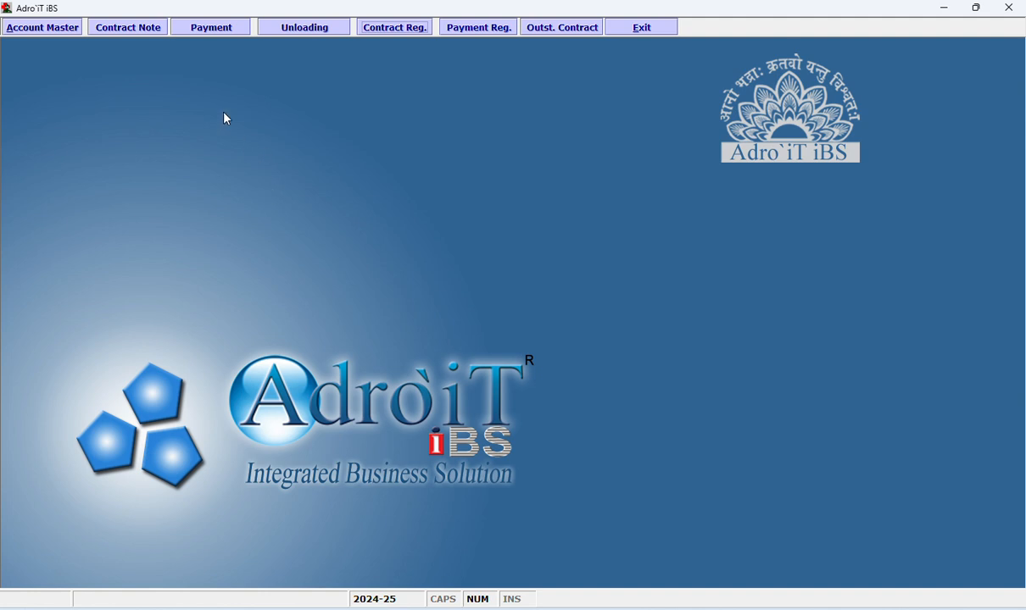
Find and open the contract note dated 13-09-2024 between HELIX TECHNOLOGY and VARSHA INDUSTRIES PVT. LTD.
left_click(118, 27)
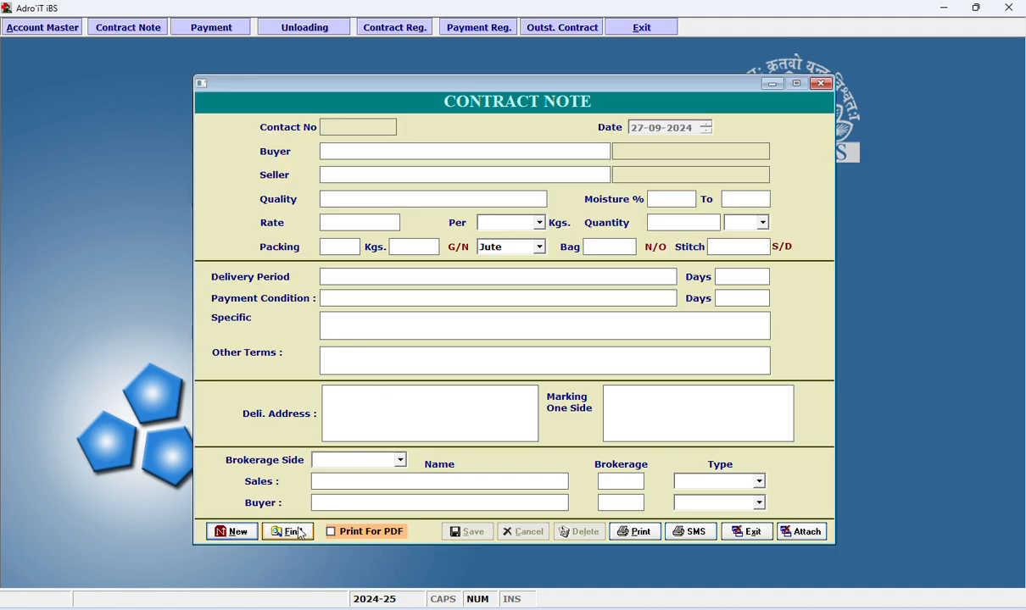
left_click(290, 531)
double_click(325, 241)
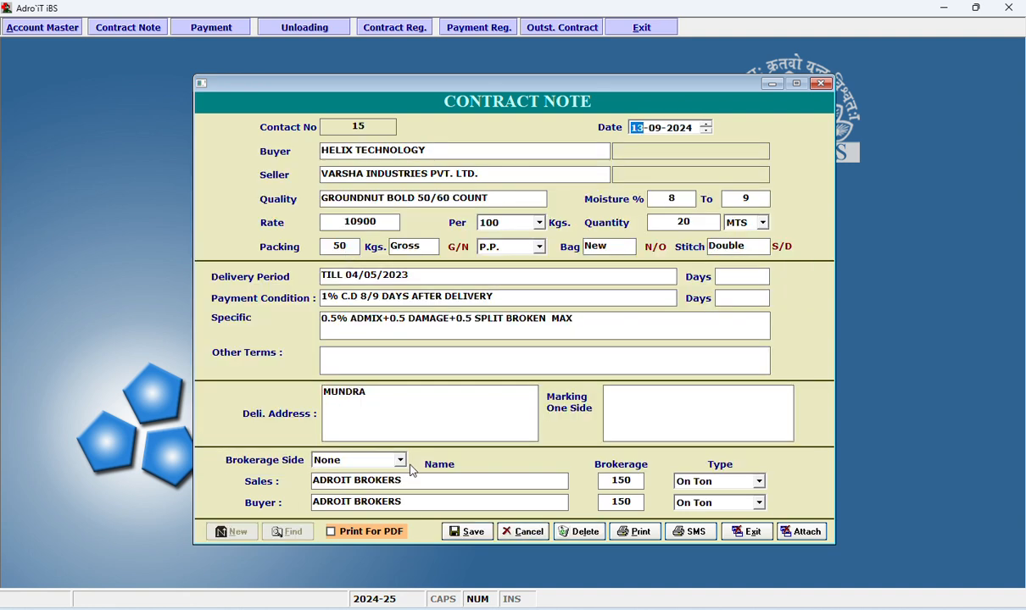
Try the Out-Sales brokerage side with ADROIT BROKERS as sales broker, and close the contract note without saving.
left_click(399, 460)
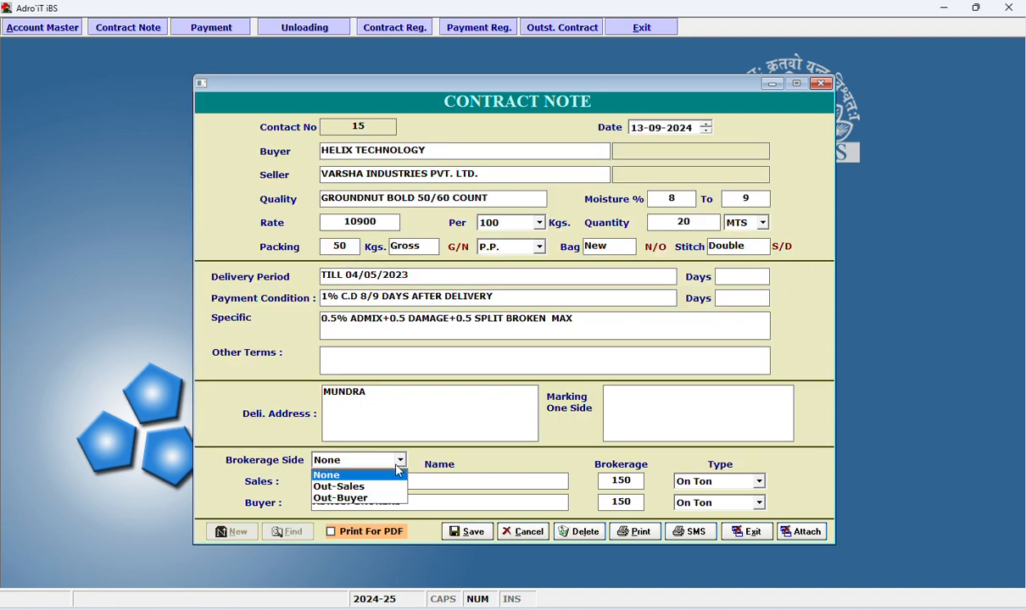
left_click(394, 486)
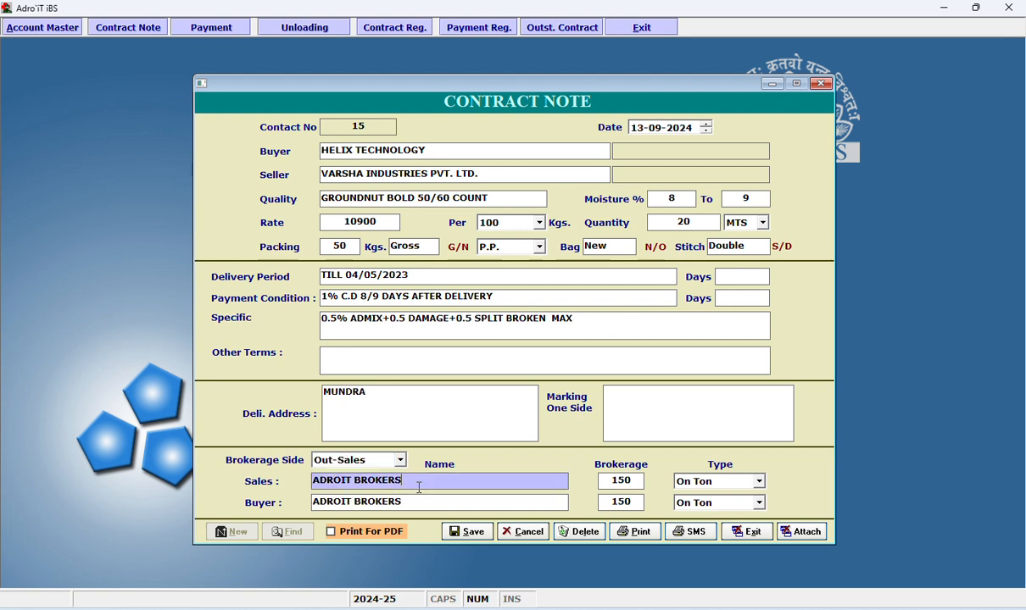
key("space")
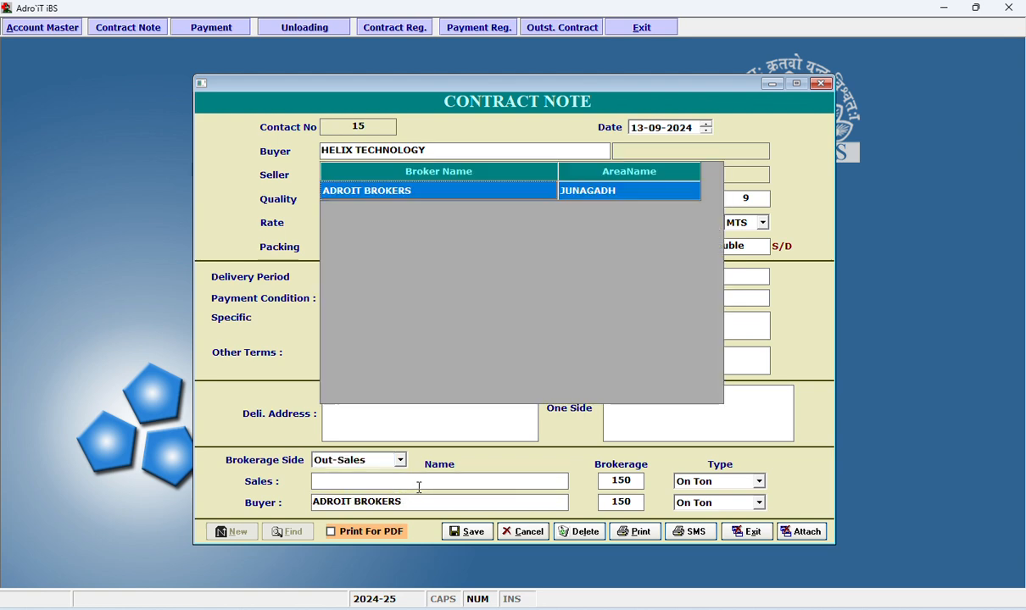
key("Return")
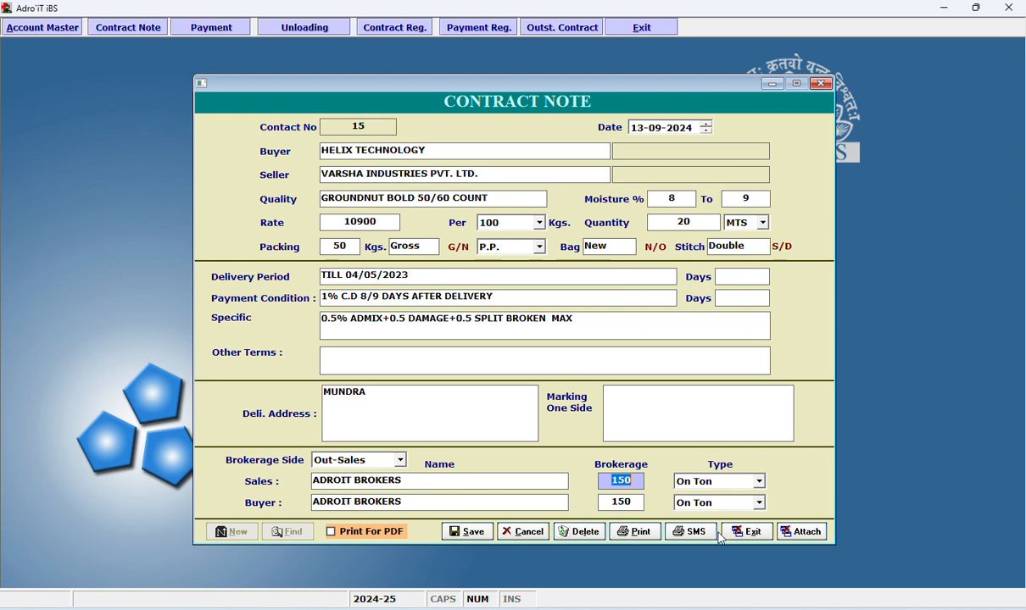
key("Escape")
Open the Brokerage Register (Outside).
right_click(456, 206)
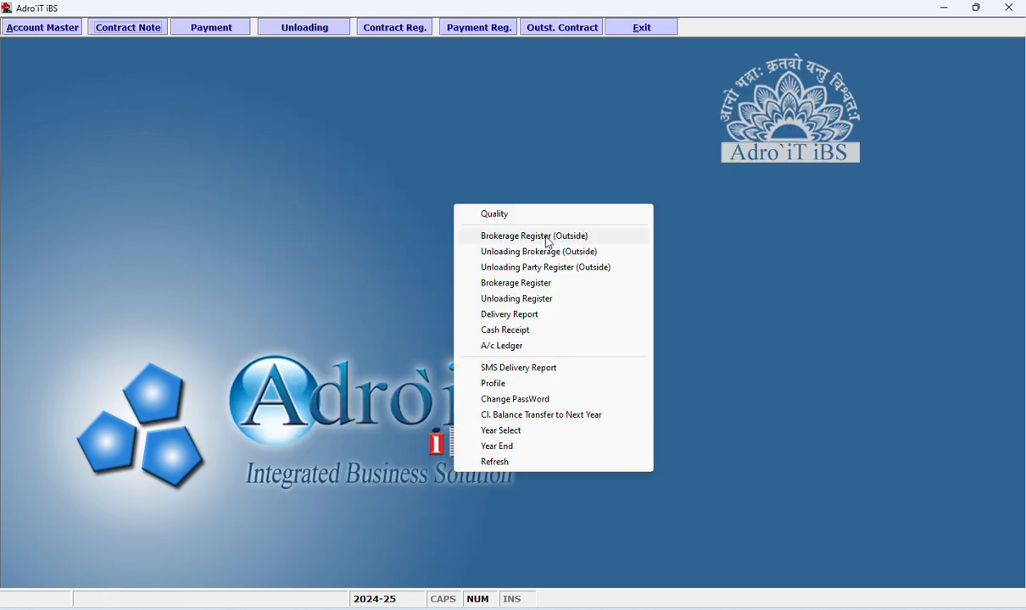